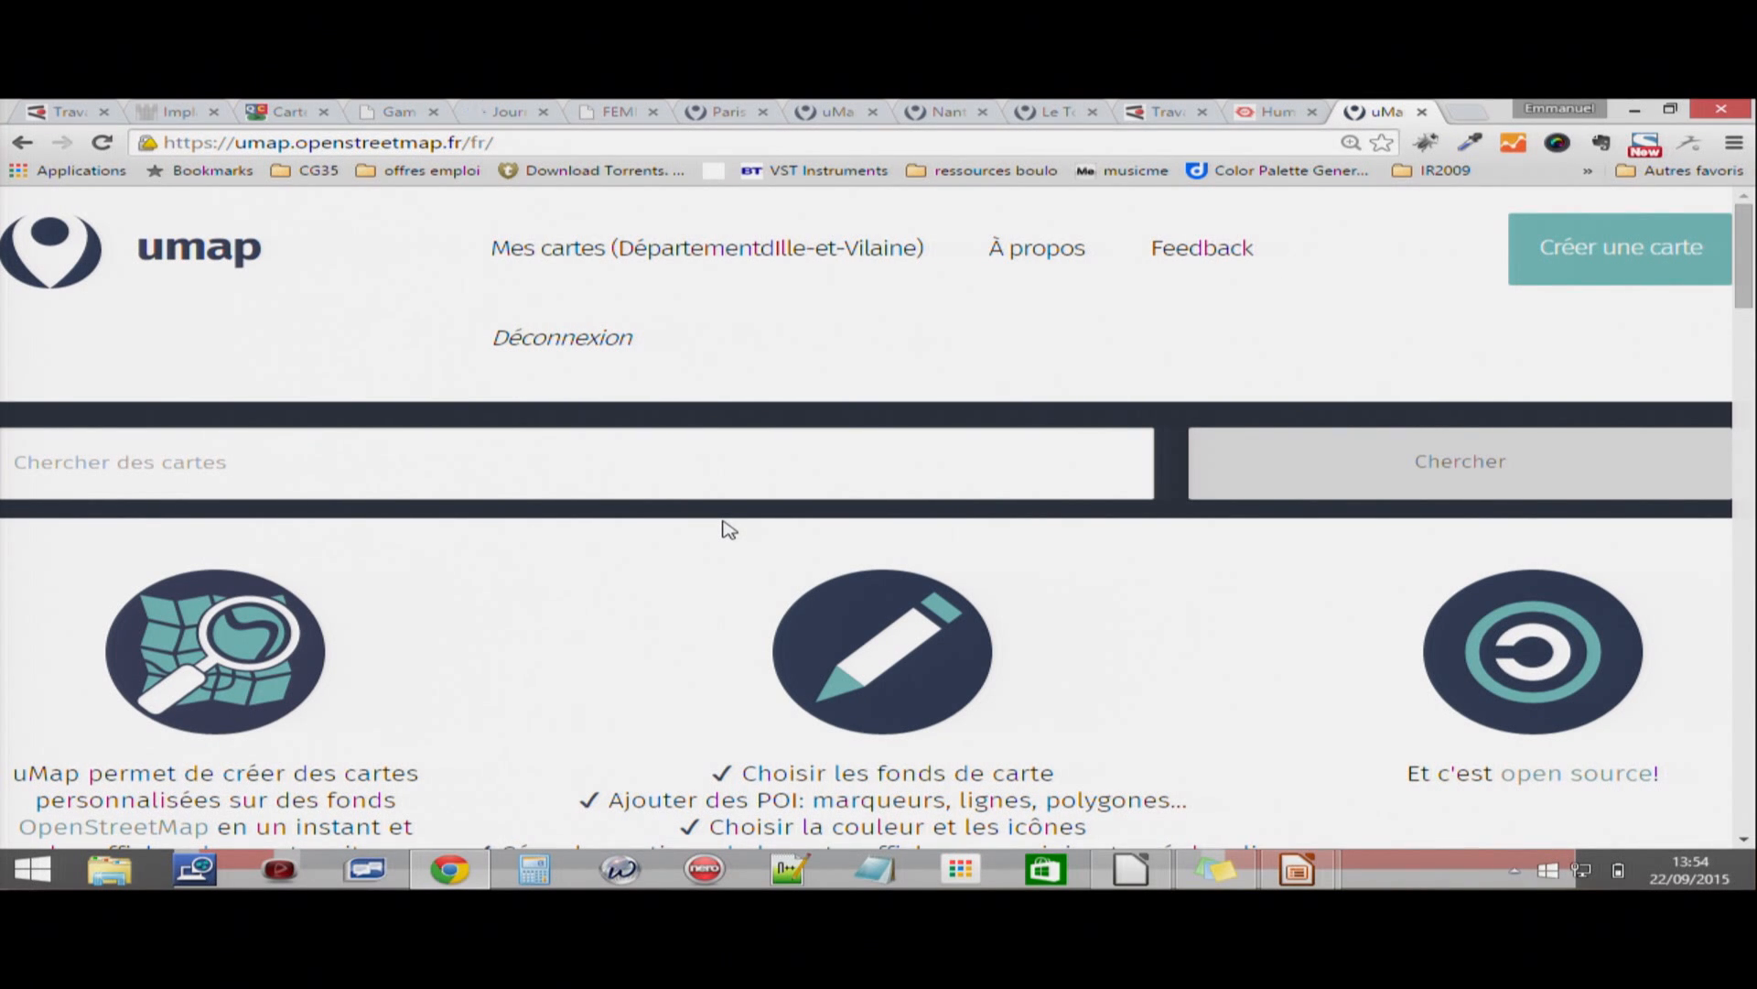
- Open the account's own map list and look through the existing maps
click(678, 265)
scroll(293, 540, down, 15)
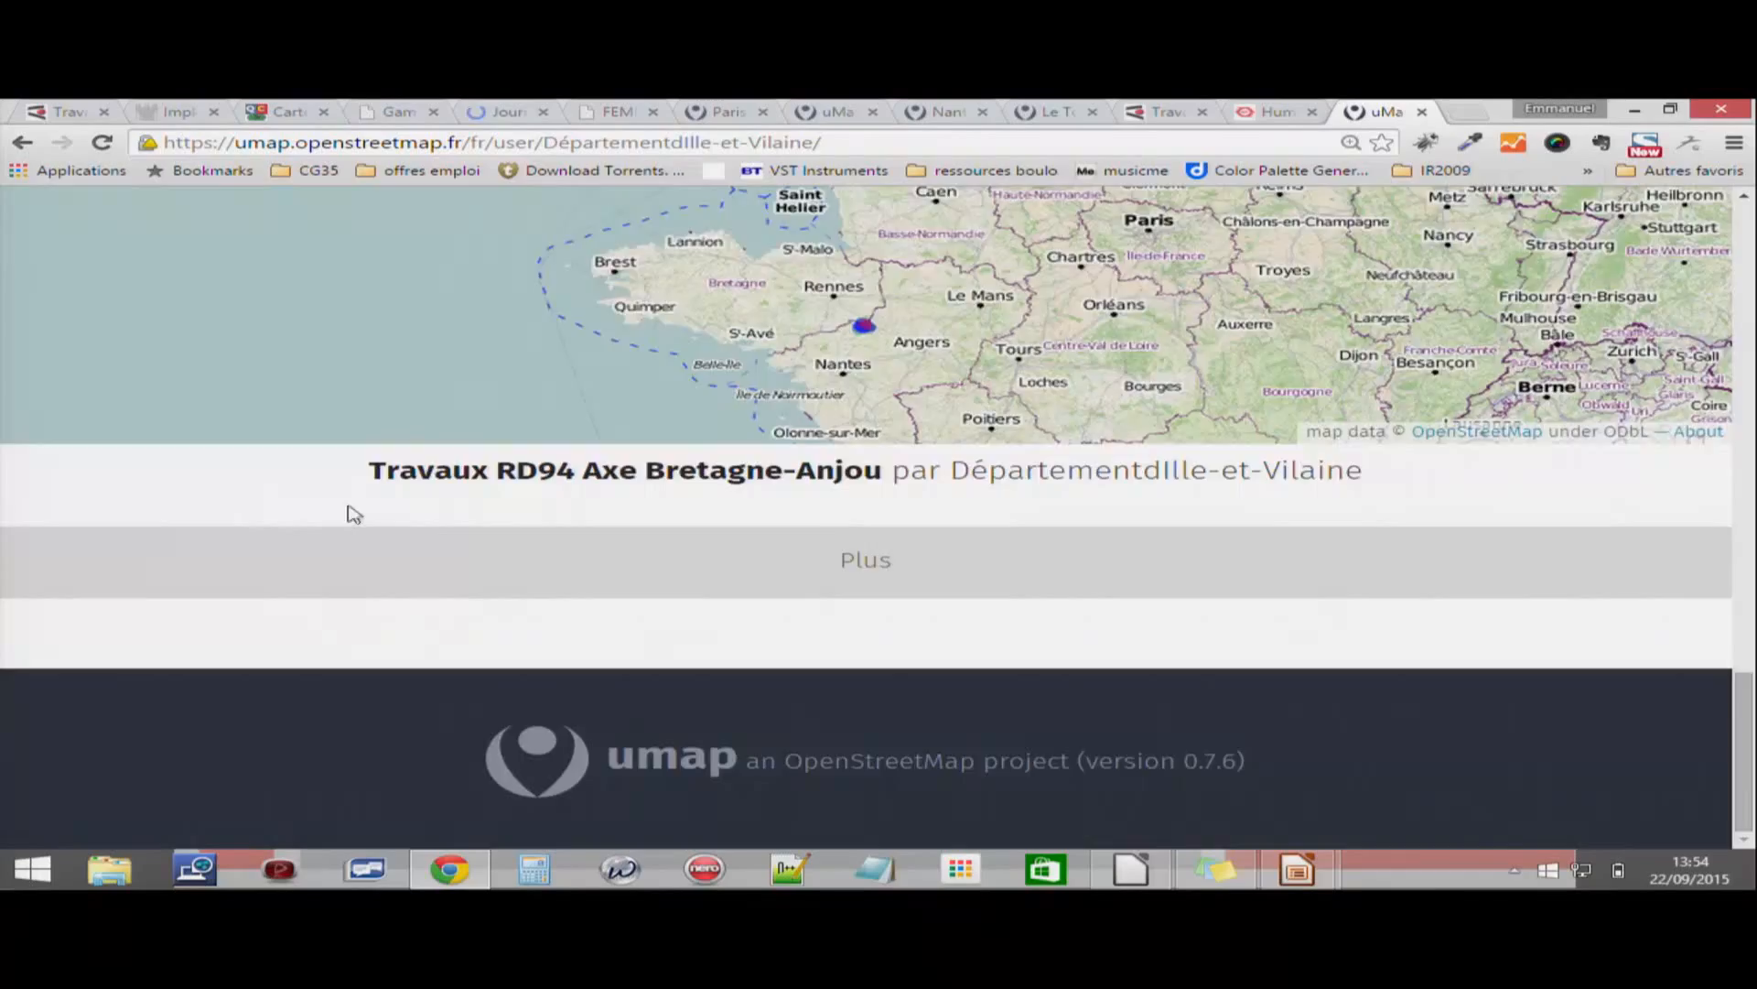
scroll(345, 512, up, 15)
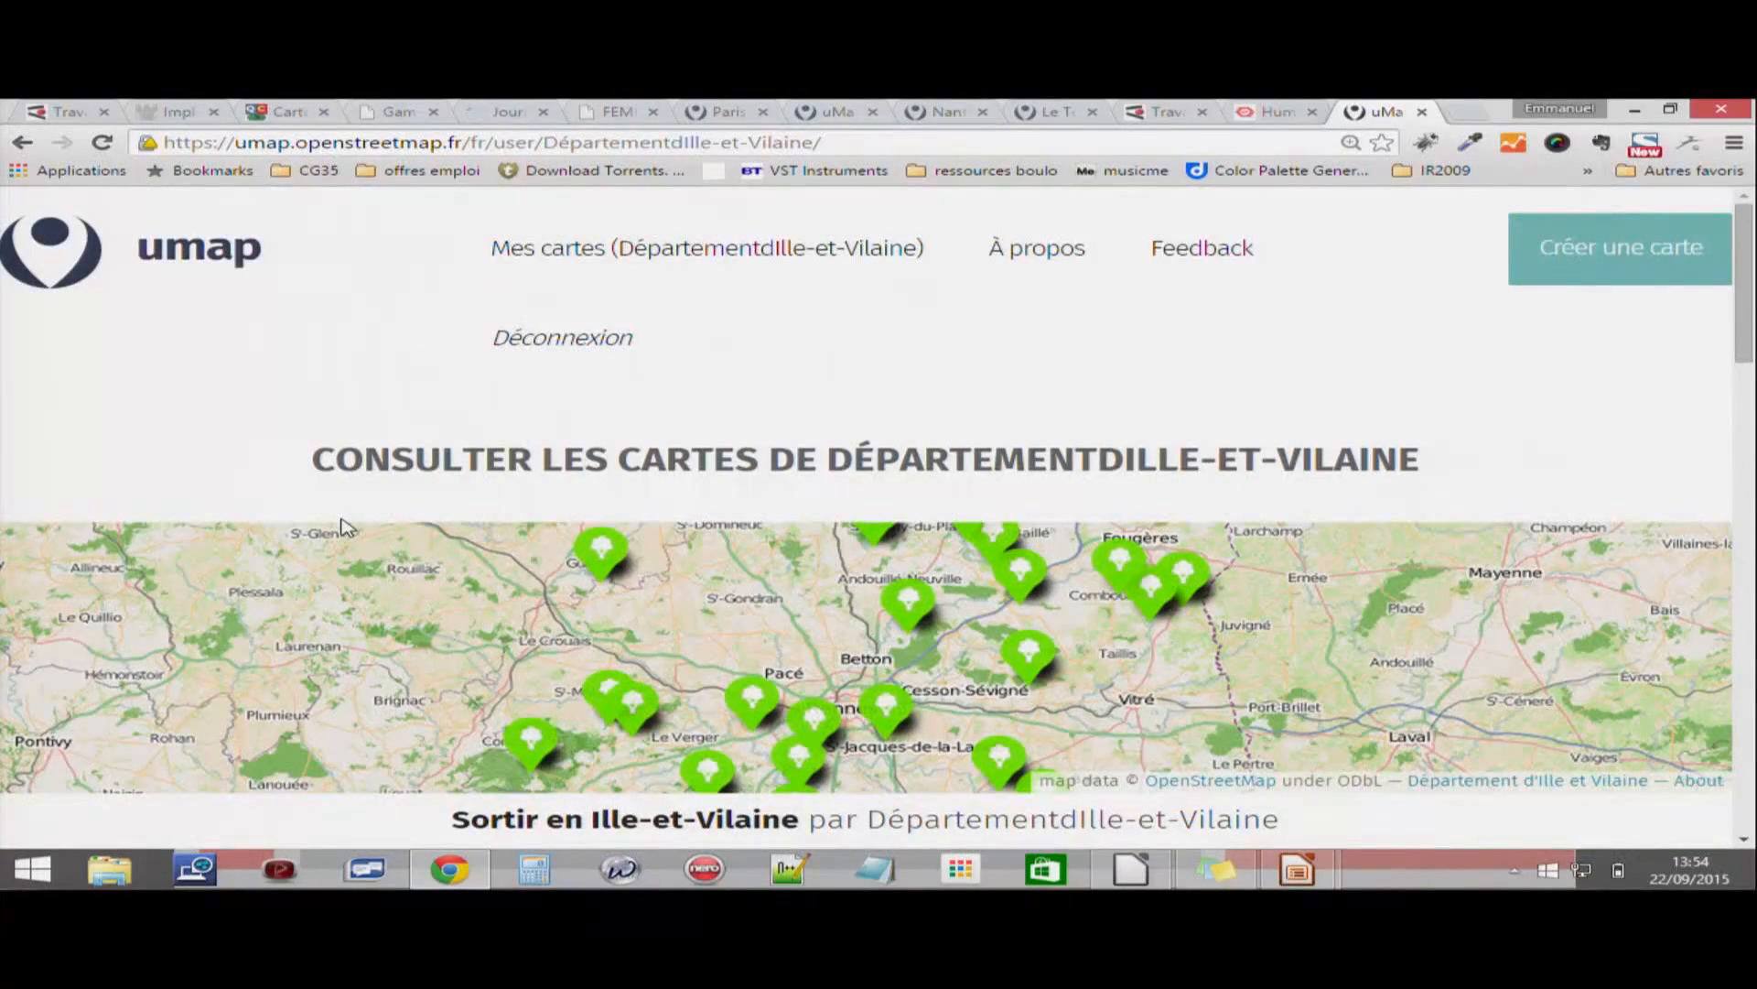
scroll(432, 463, down, 4)
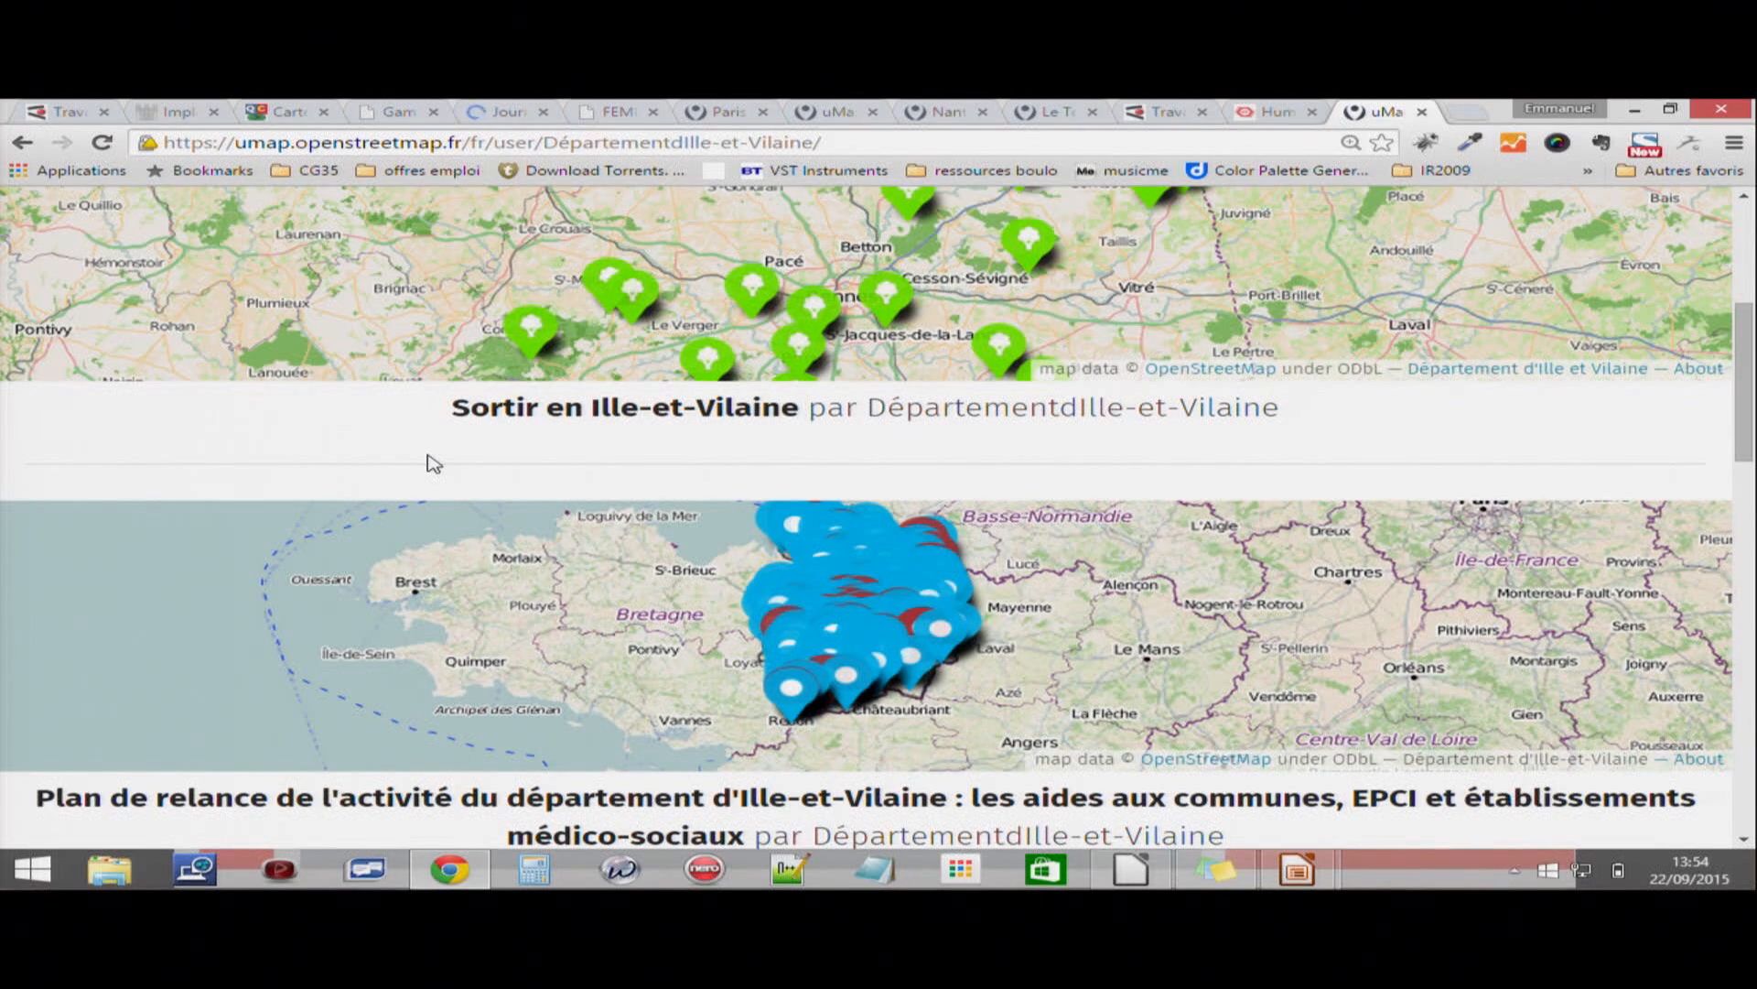
scroll(549, 376, up, 5)
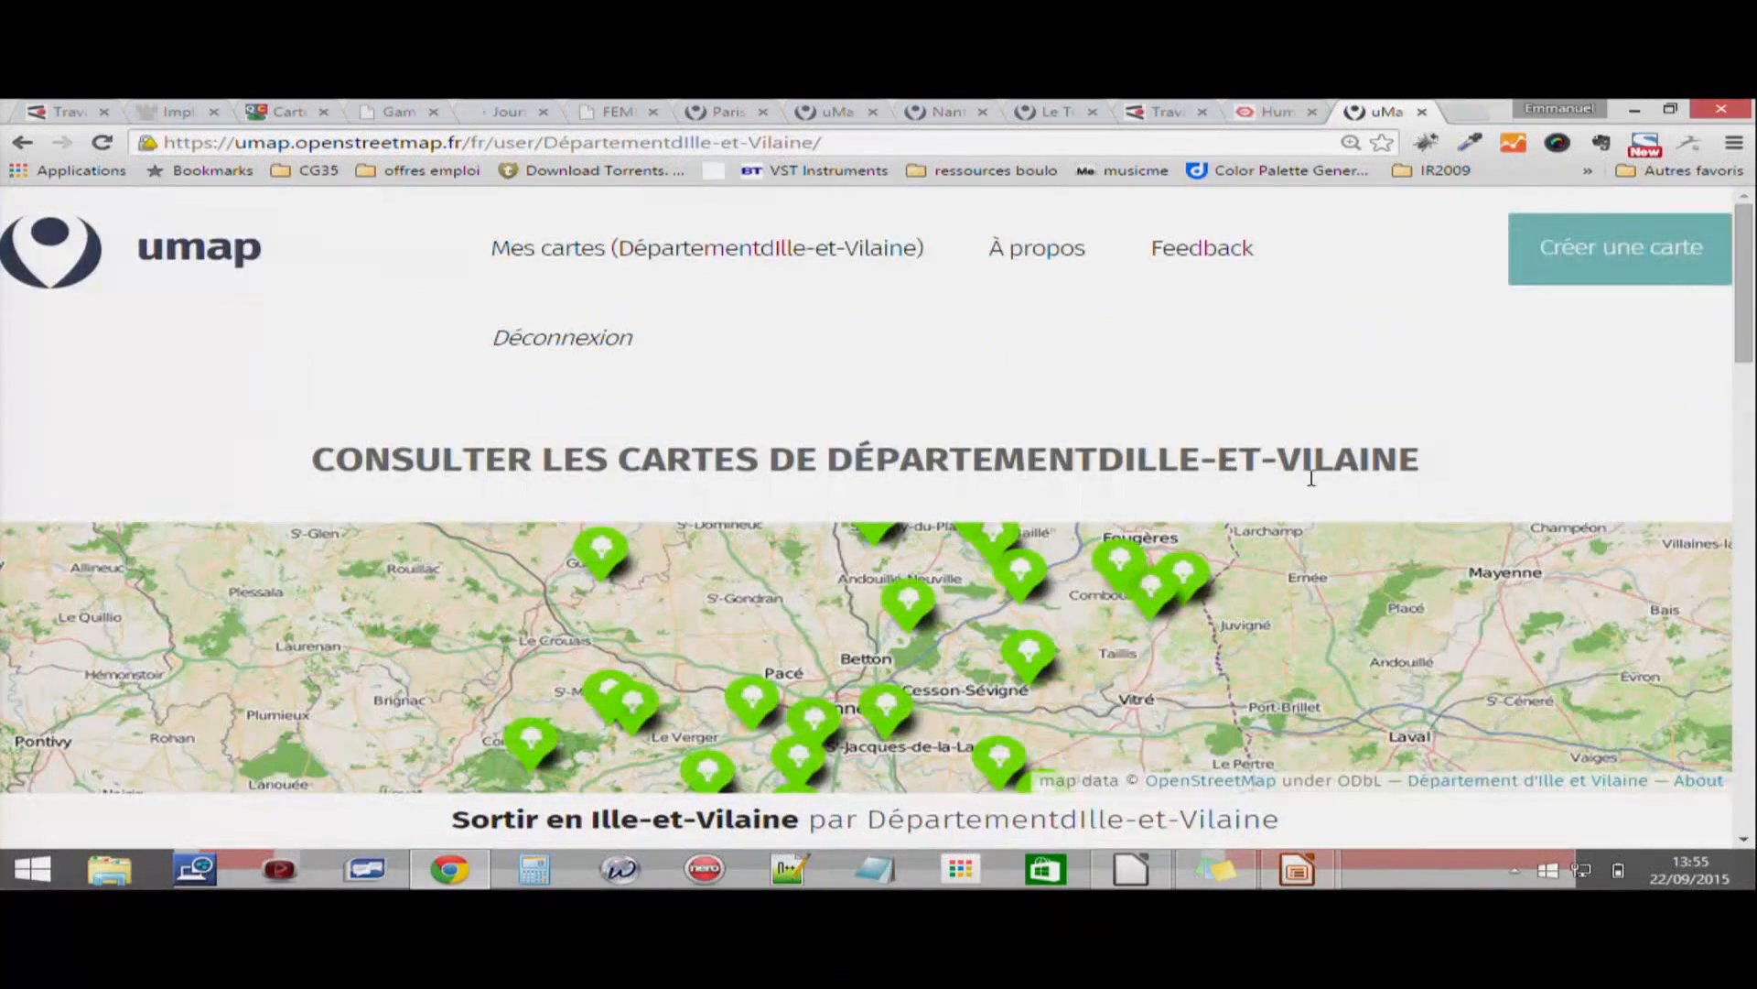
- Create a new map and name it "Carte test"
click(1581, 267)
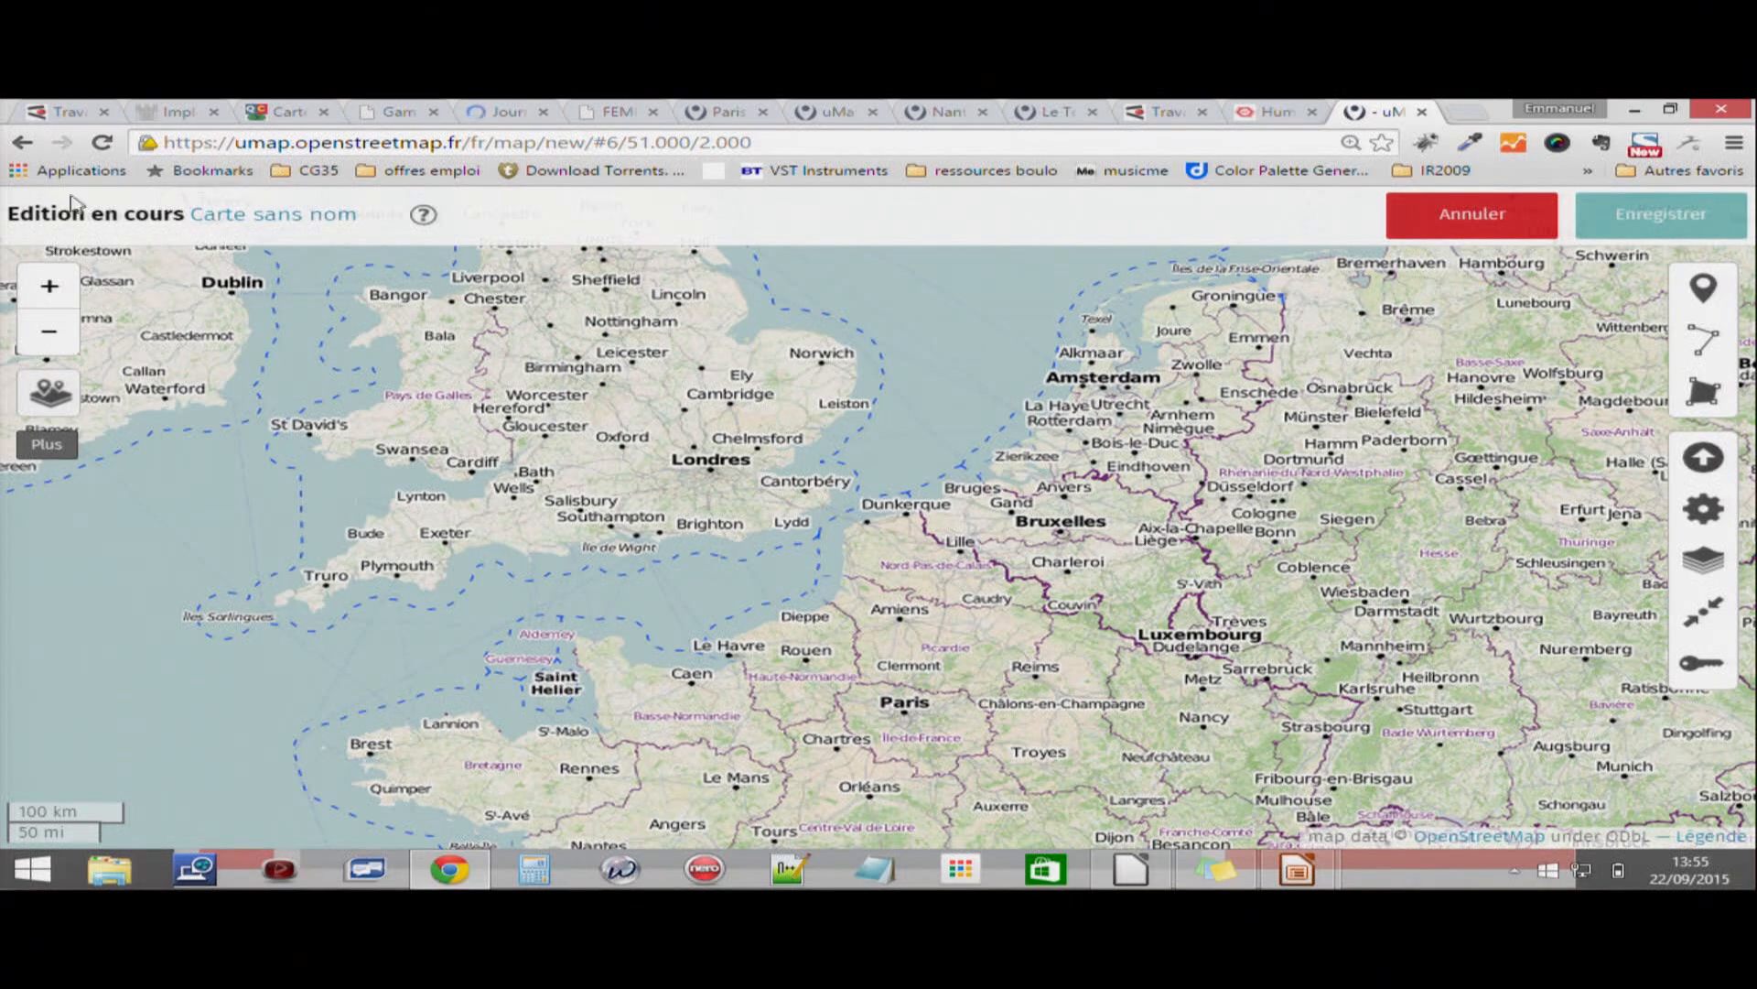
click(374, 219)
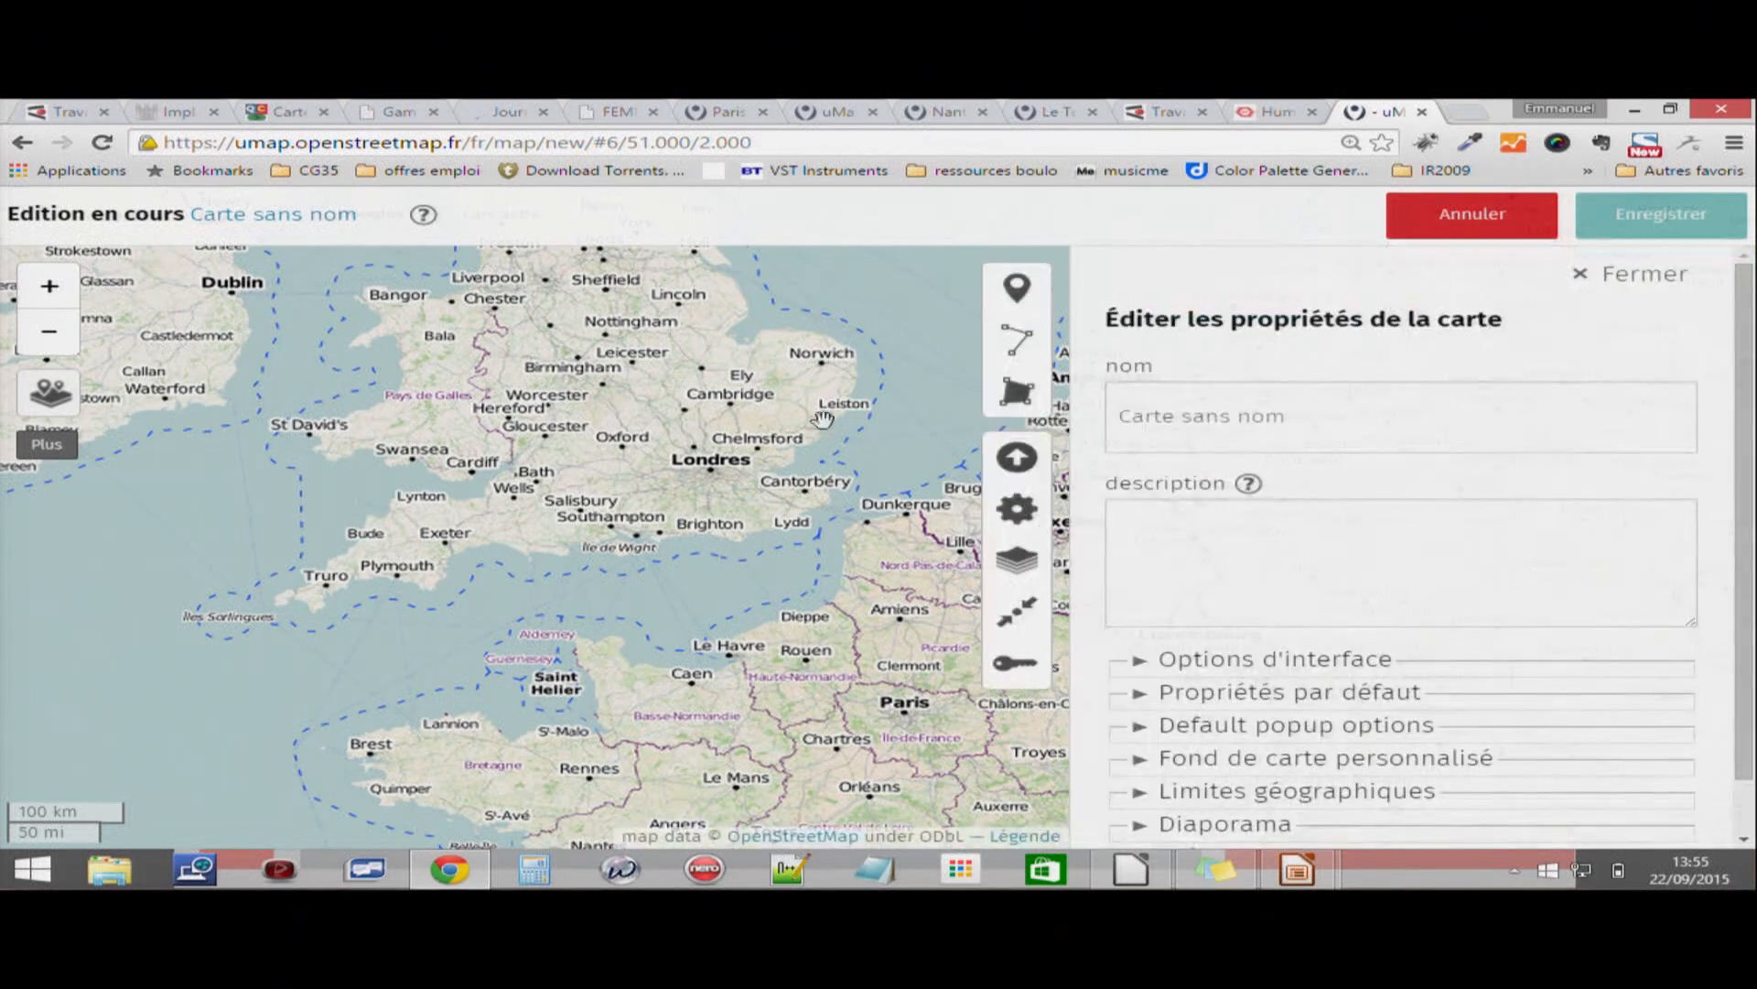
drag(1345, 431, 920, 388)
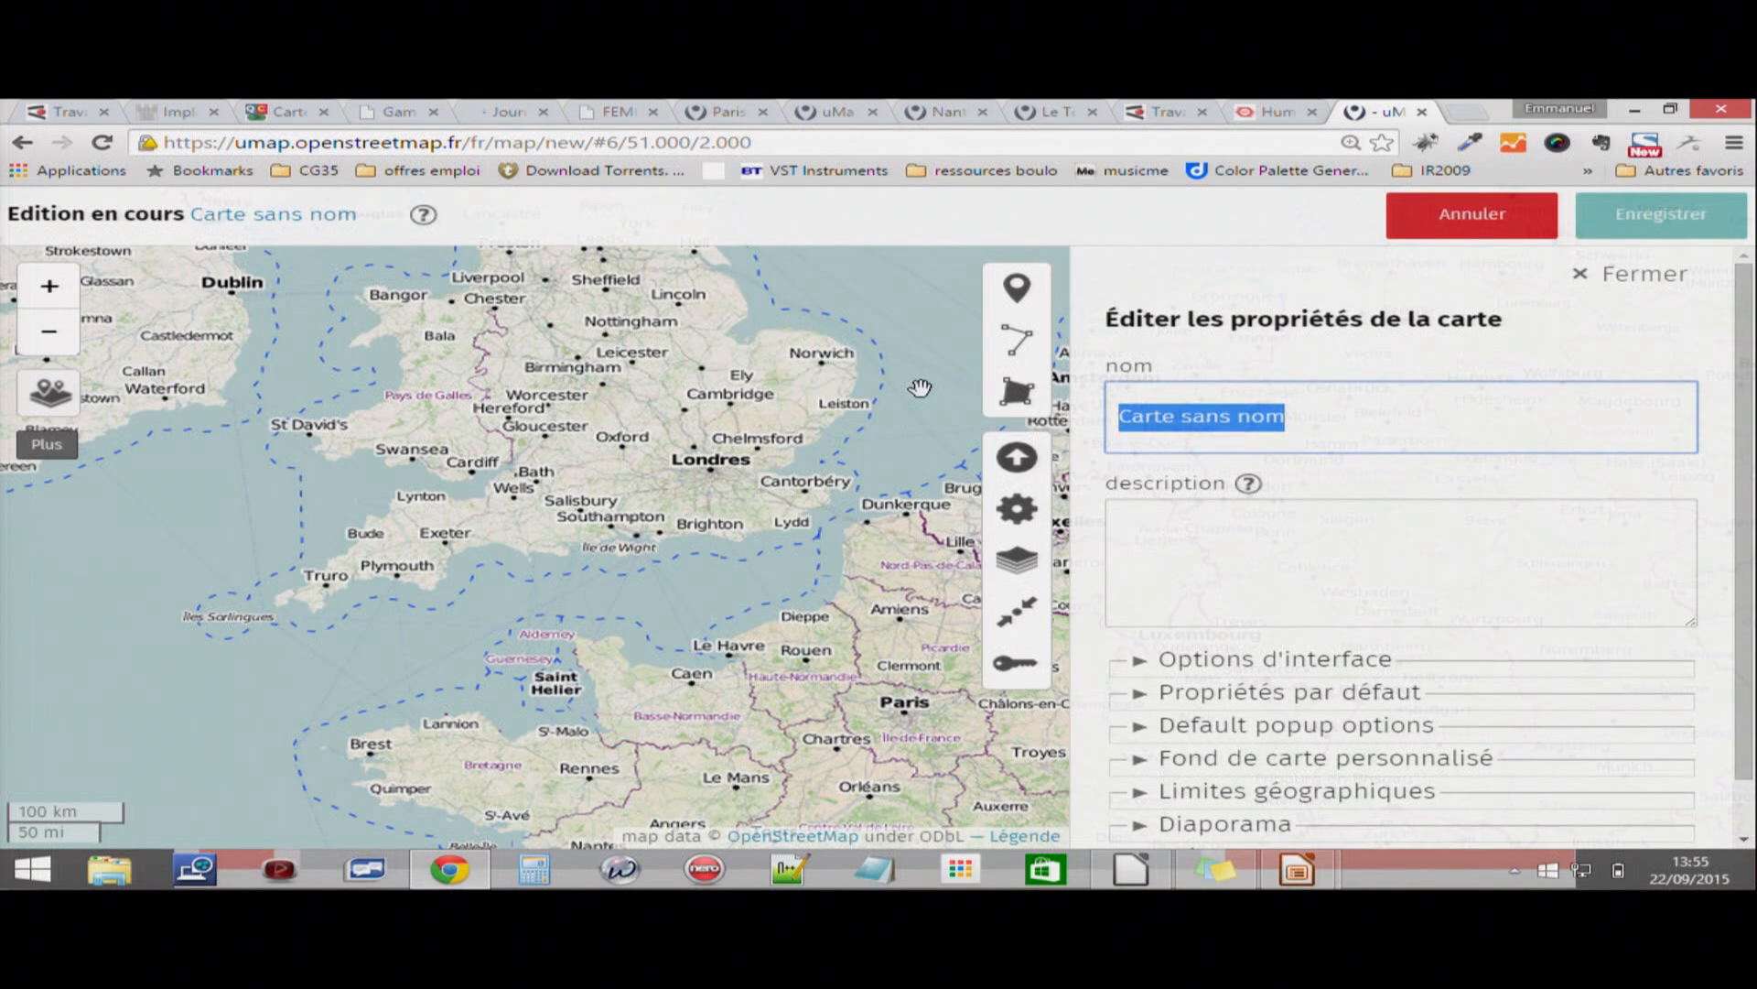
text(Carte test)
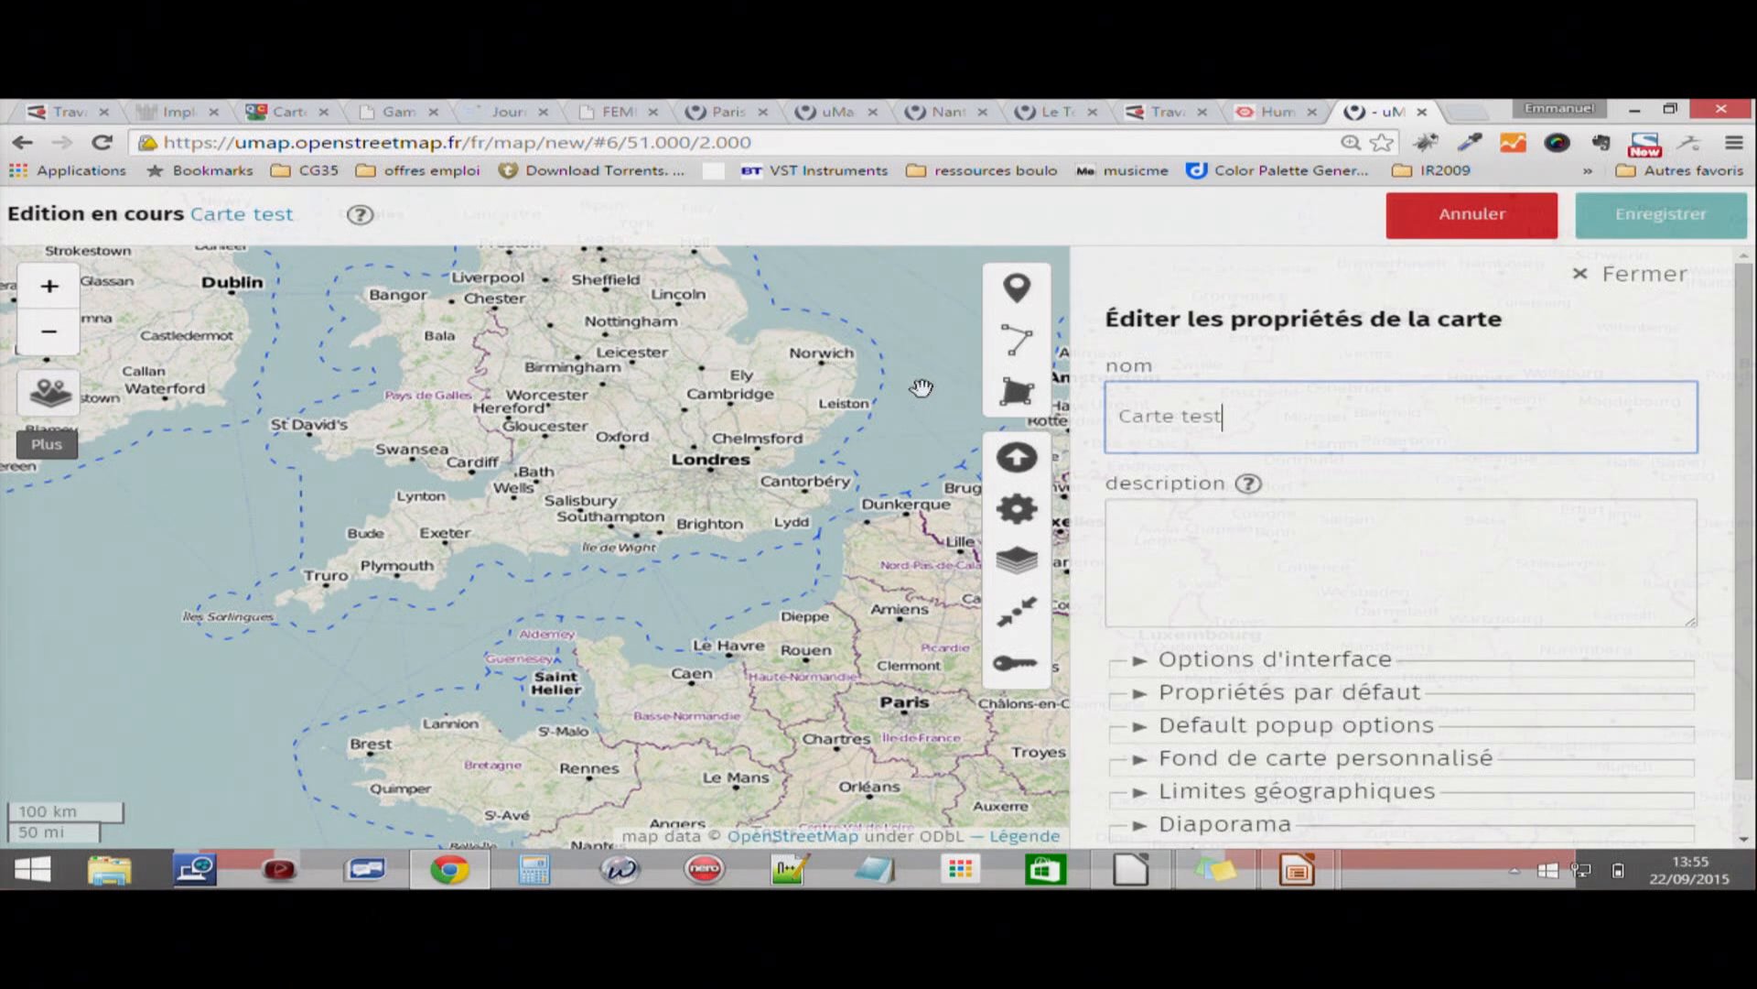
- Examine the map's property sections, looking into the interface options and the credits
click(1218, 542)
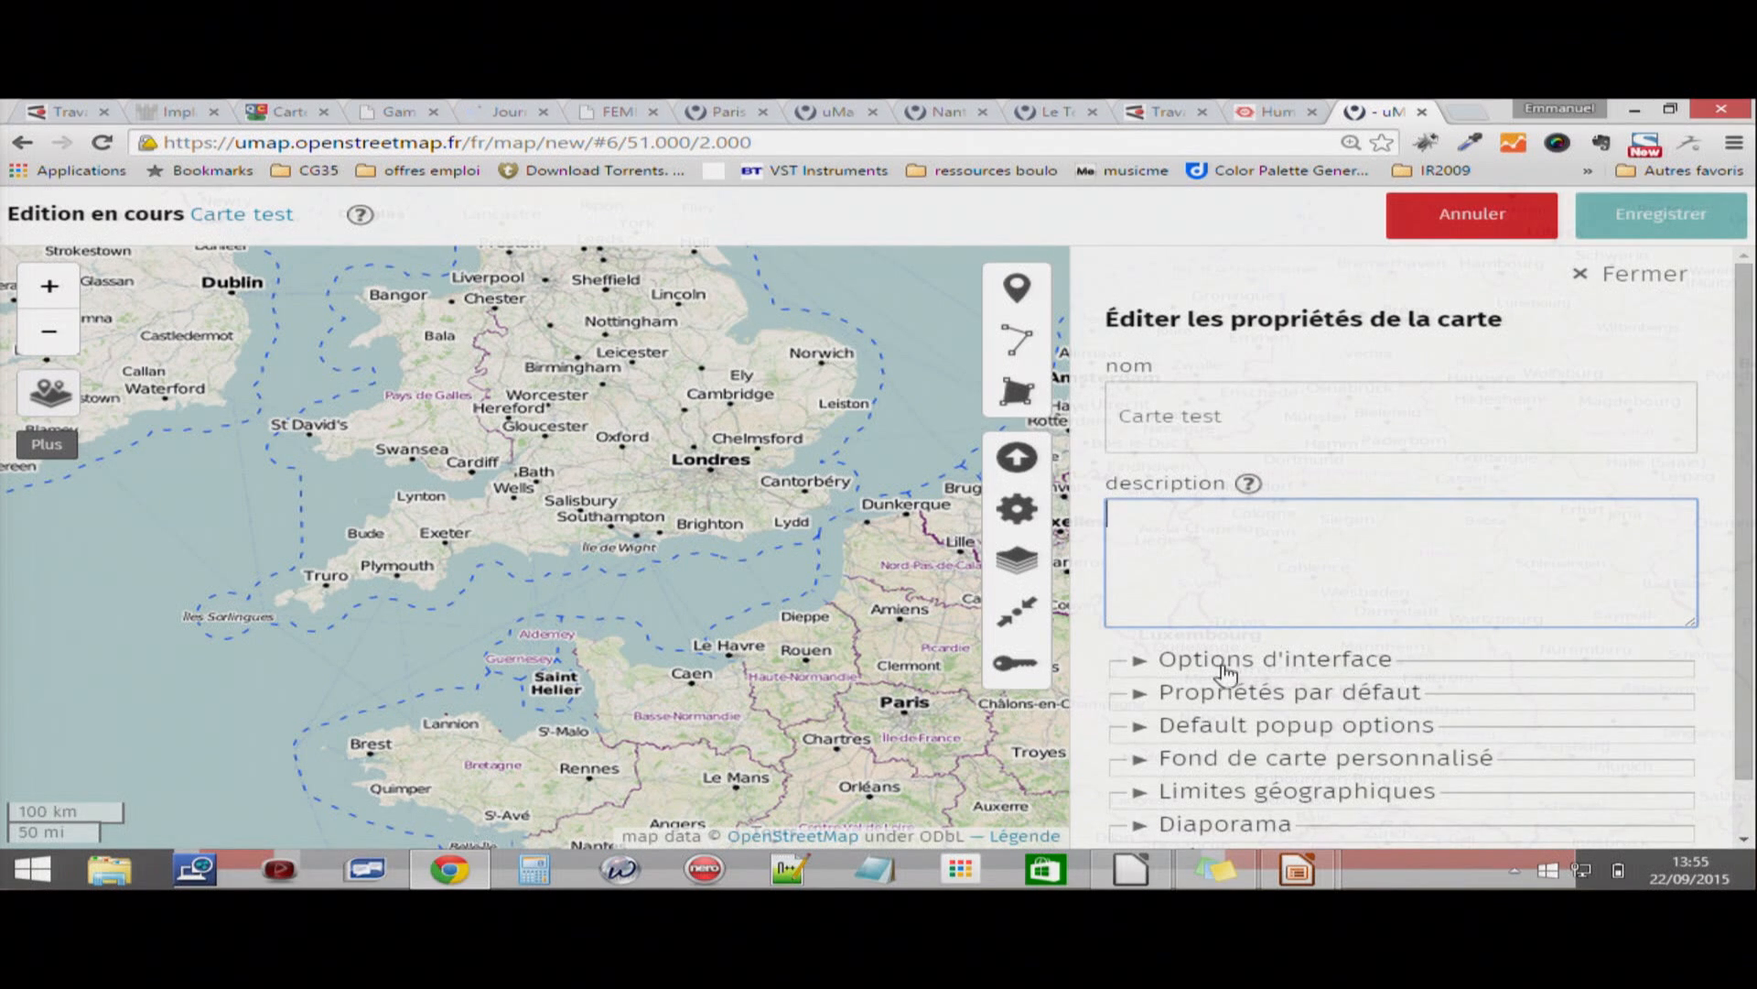
click(1139, 666)
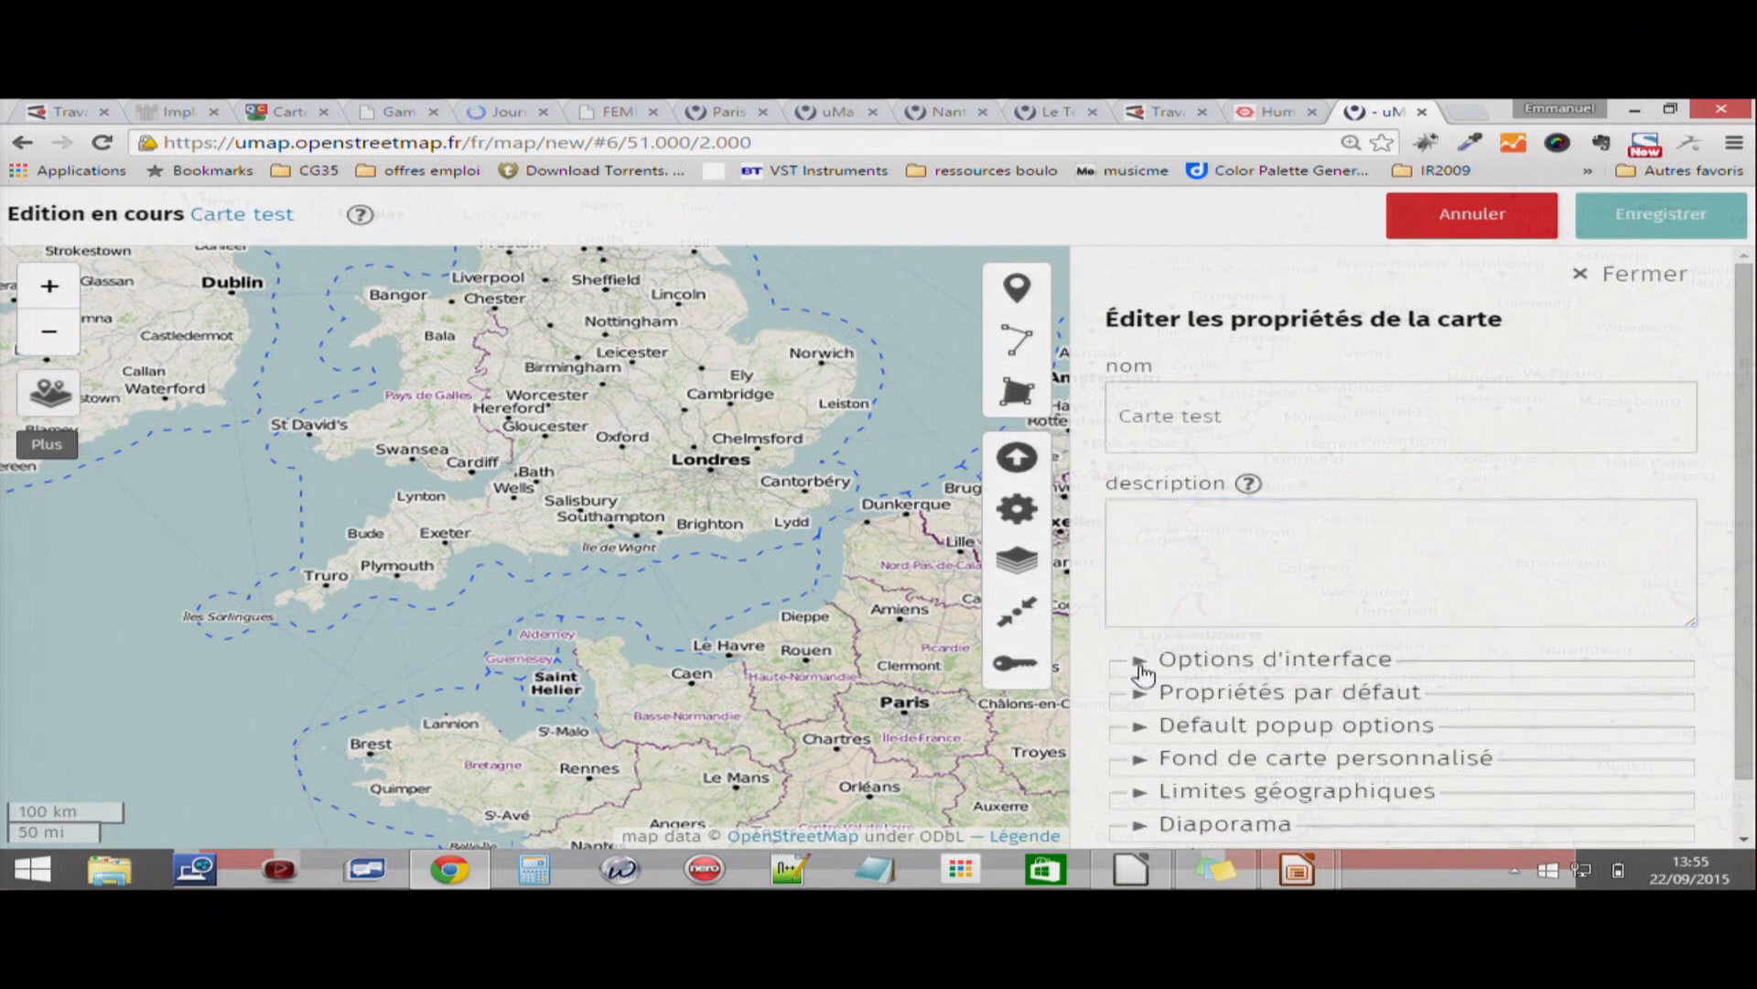
scroll(1309, 700, down, 3)
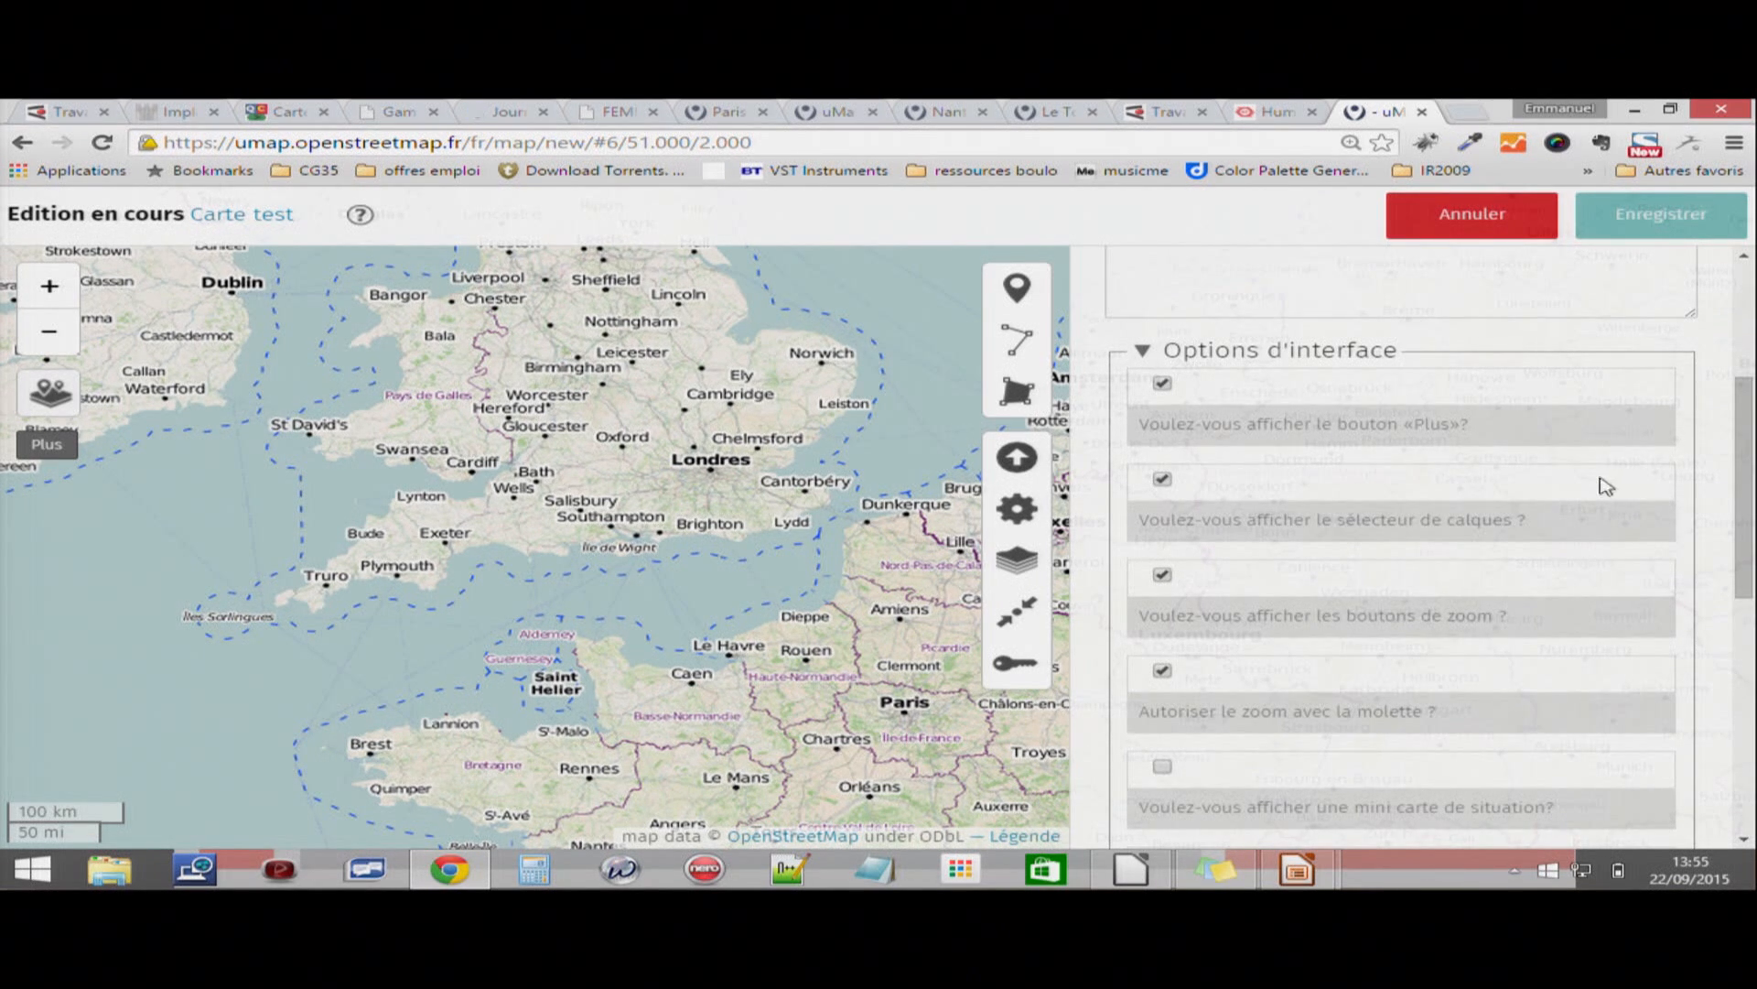
click(1144, 354)
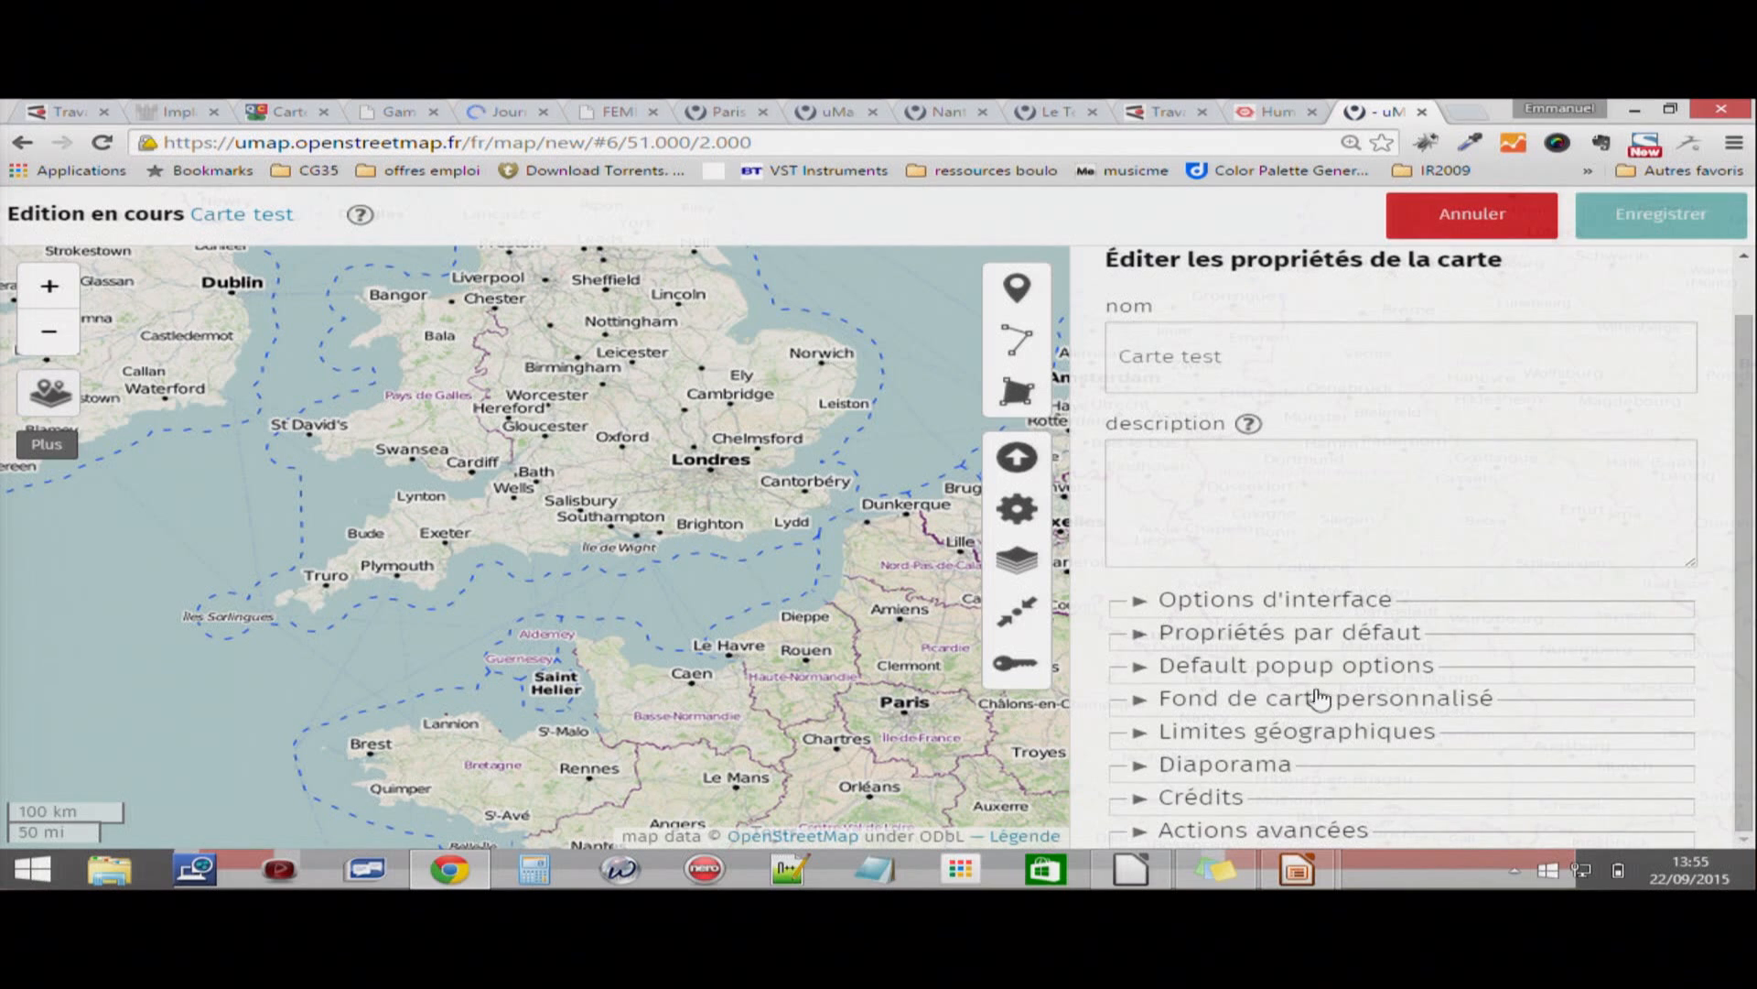
click(1149, 798)
scroll(1405, 744, down, 1)
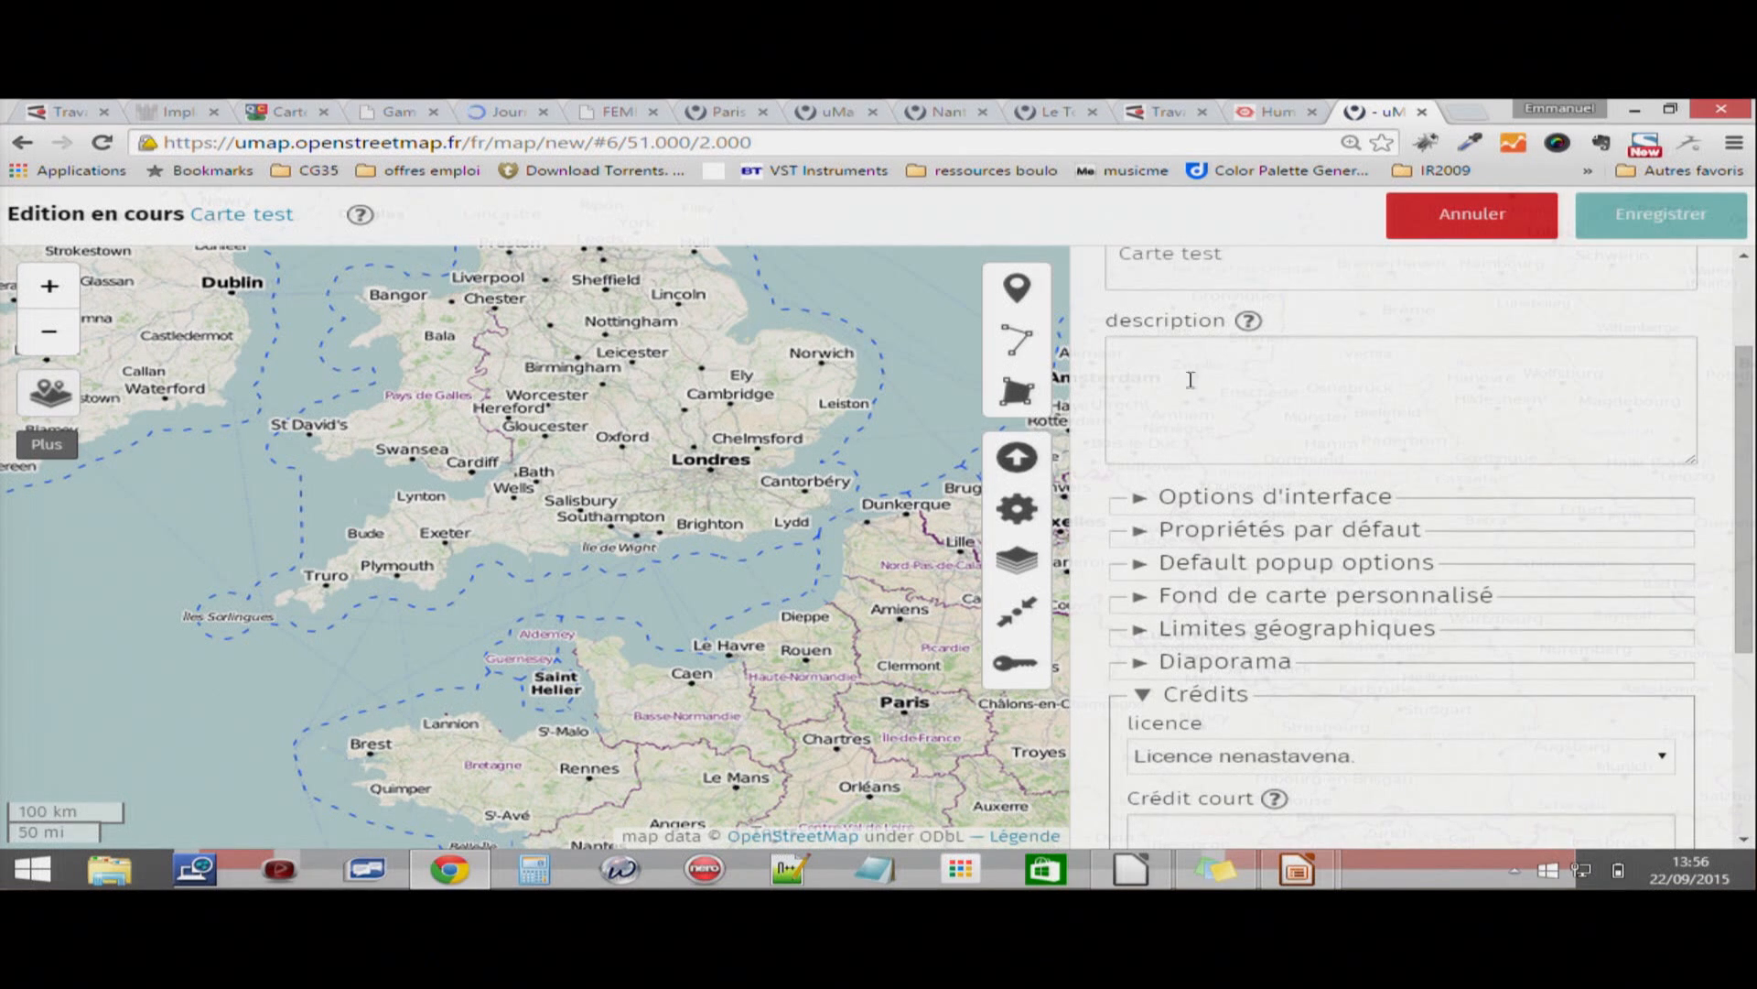
drag(1754, 440, 1754, 354)
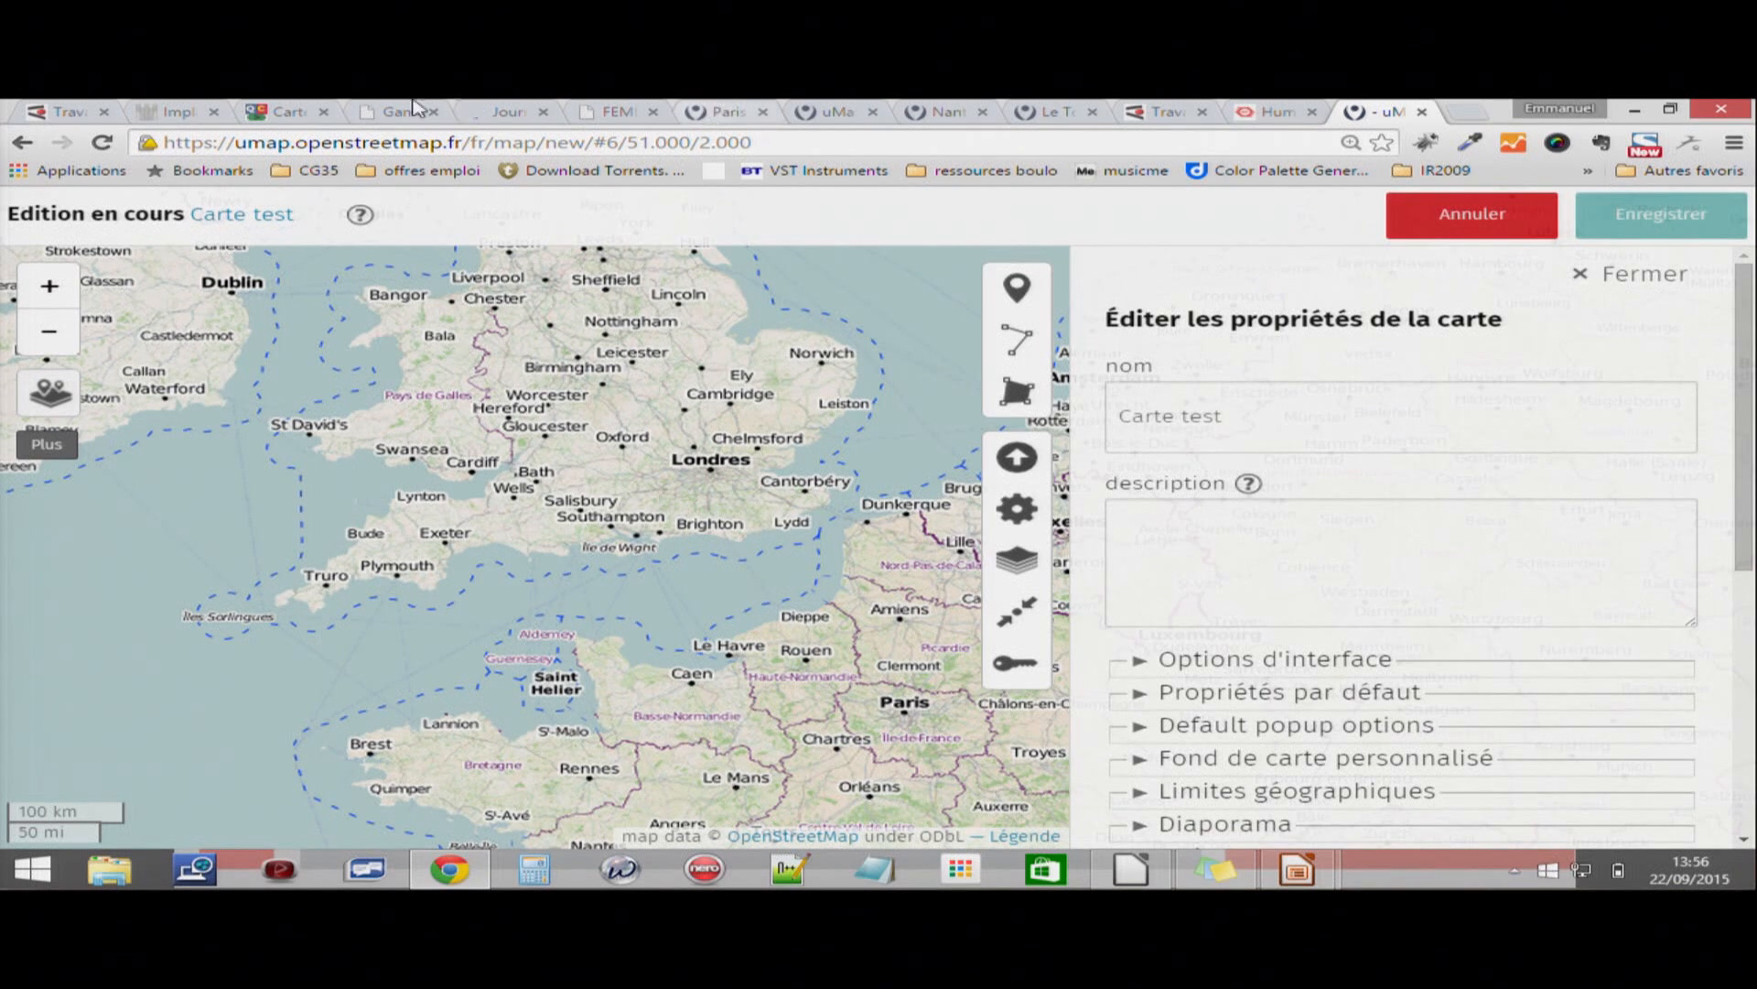
- Switch to the presentation to consult the slide "2. Créer une nouvelle carte", and return to the map editor in the browser
click(1622, 108)
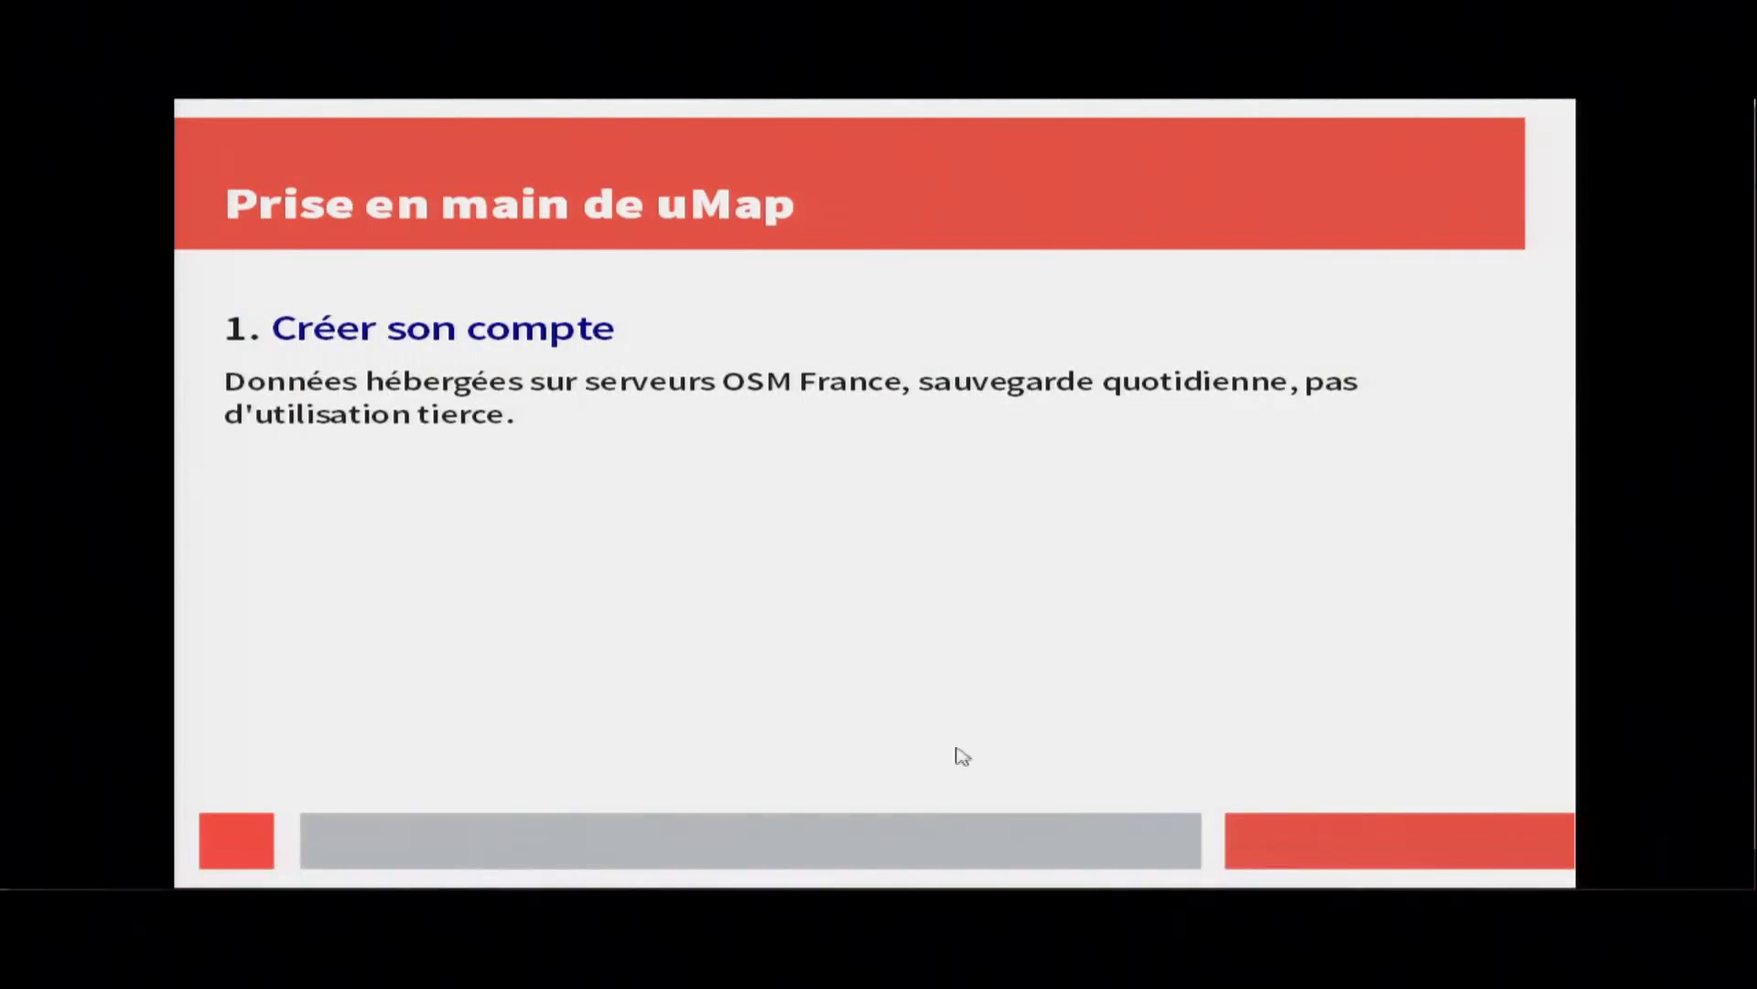
key(Right)
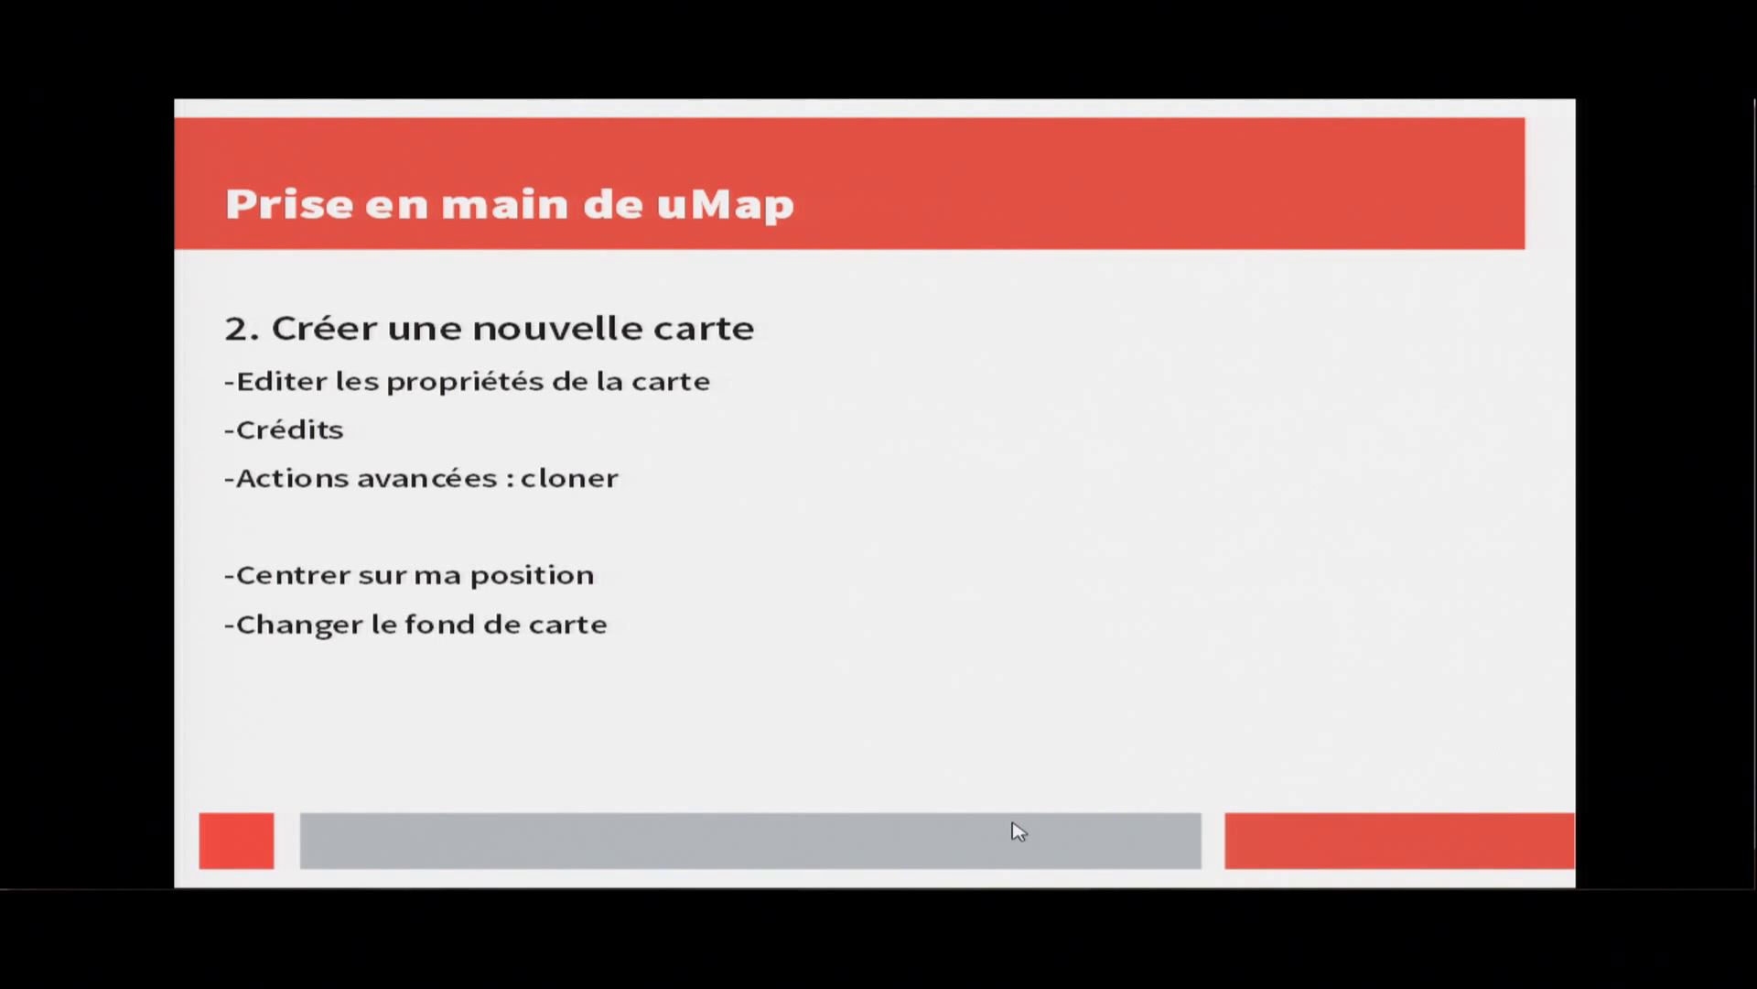
key(super)
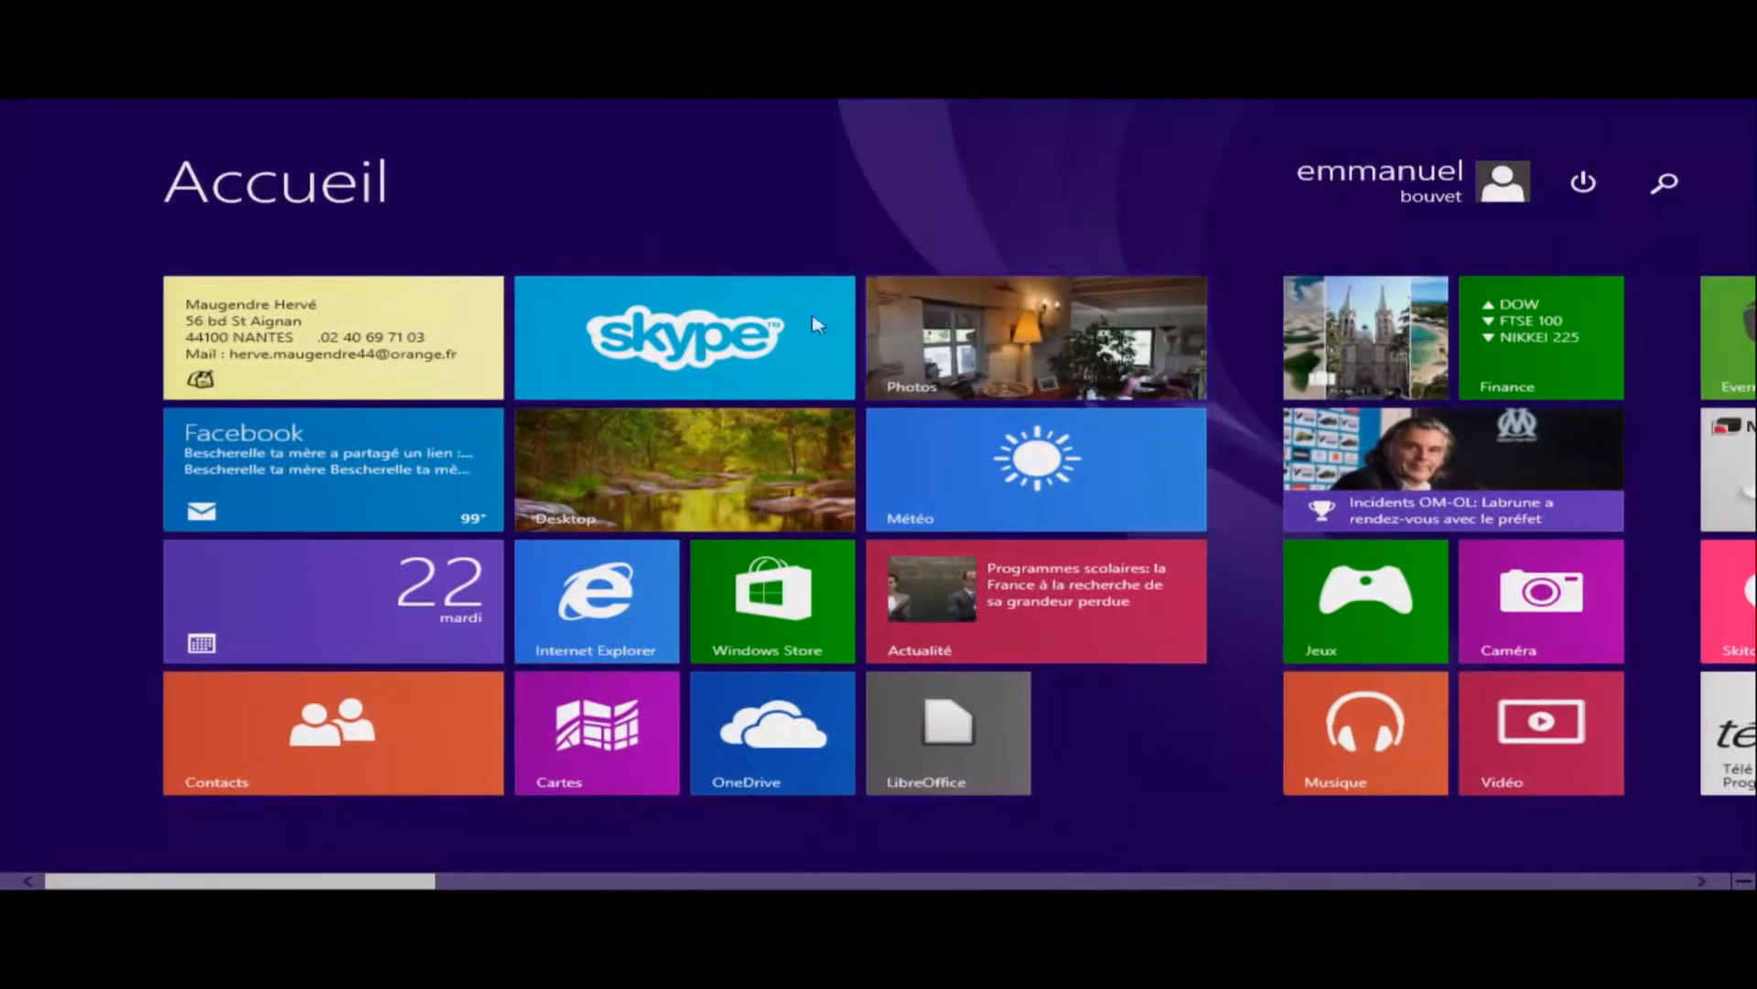
key(super)
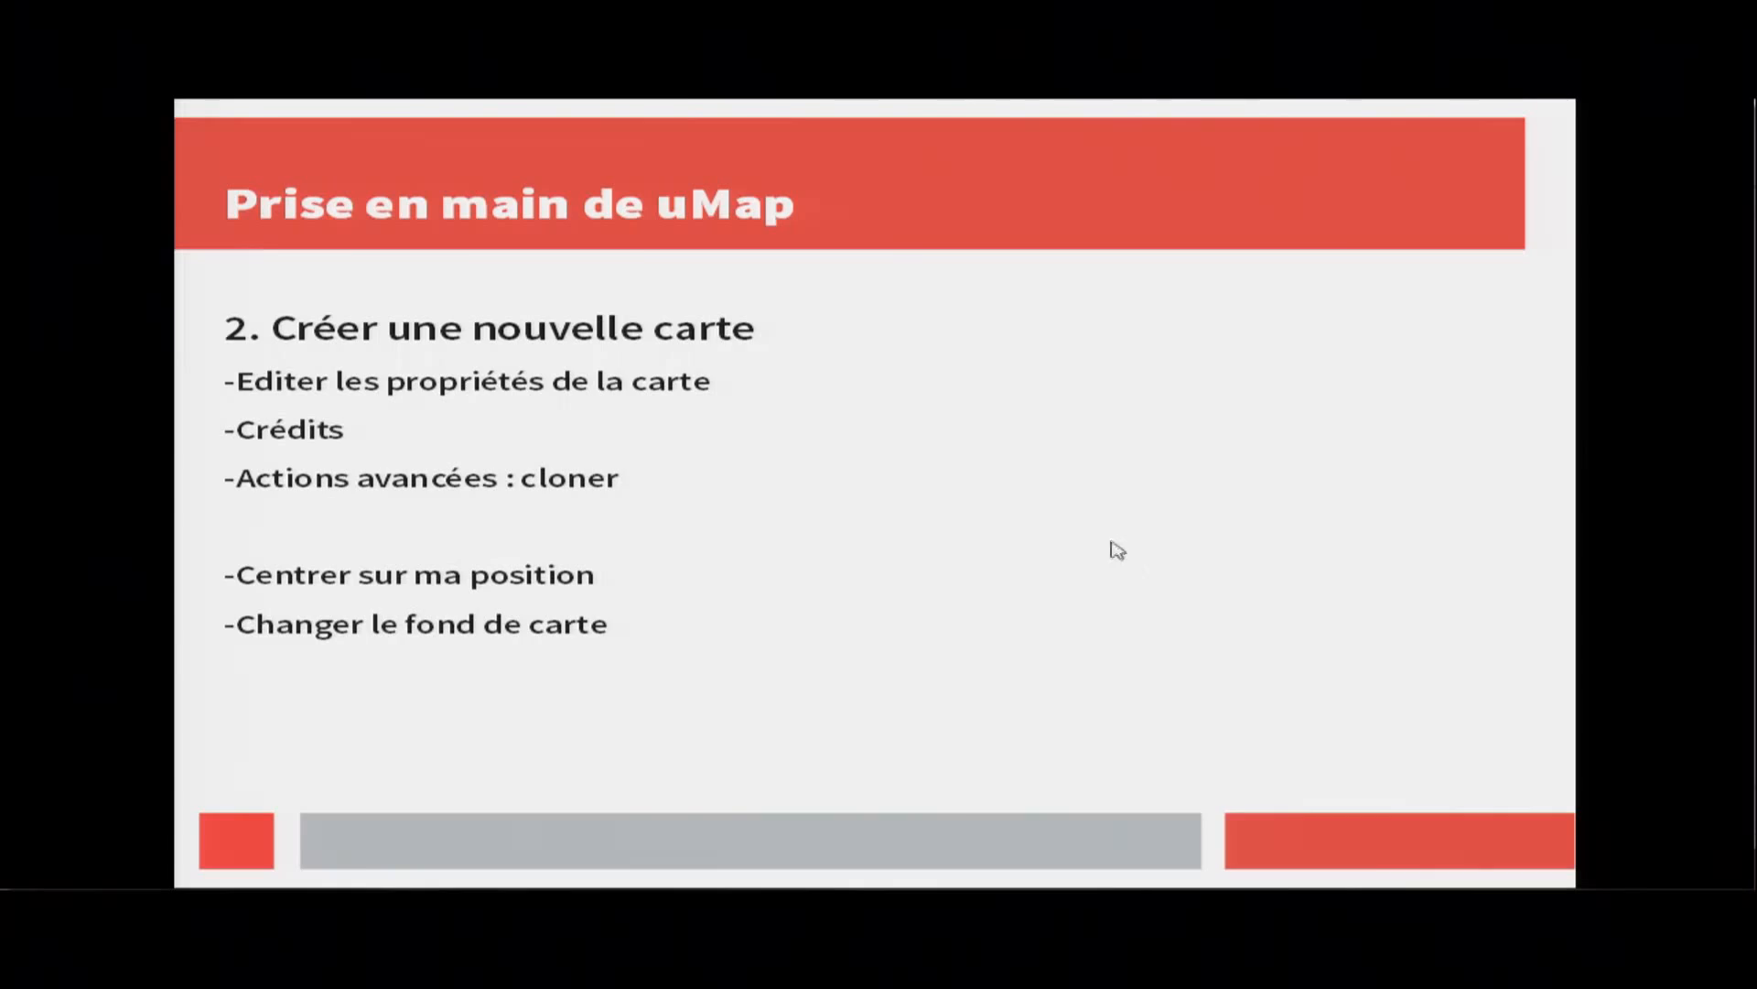
key(alt+Tab)
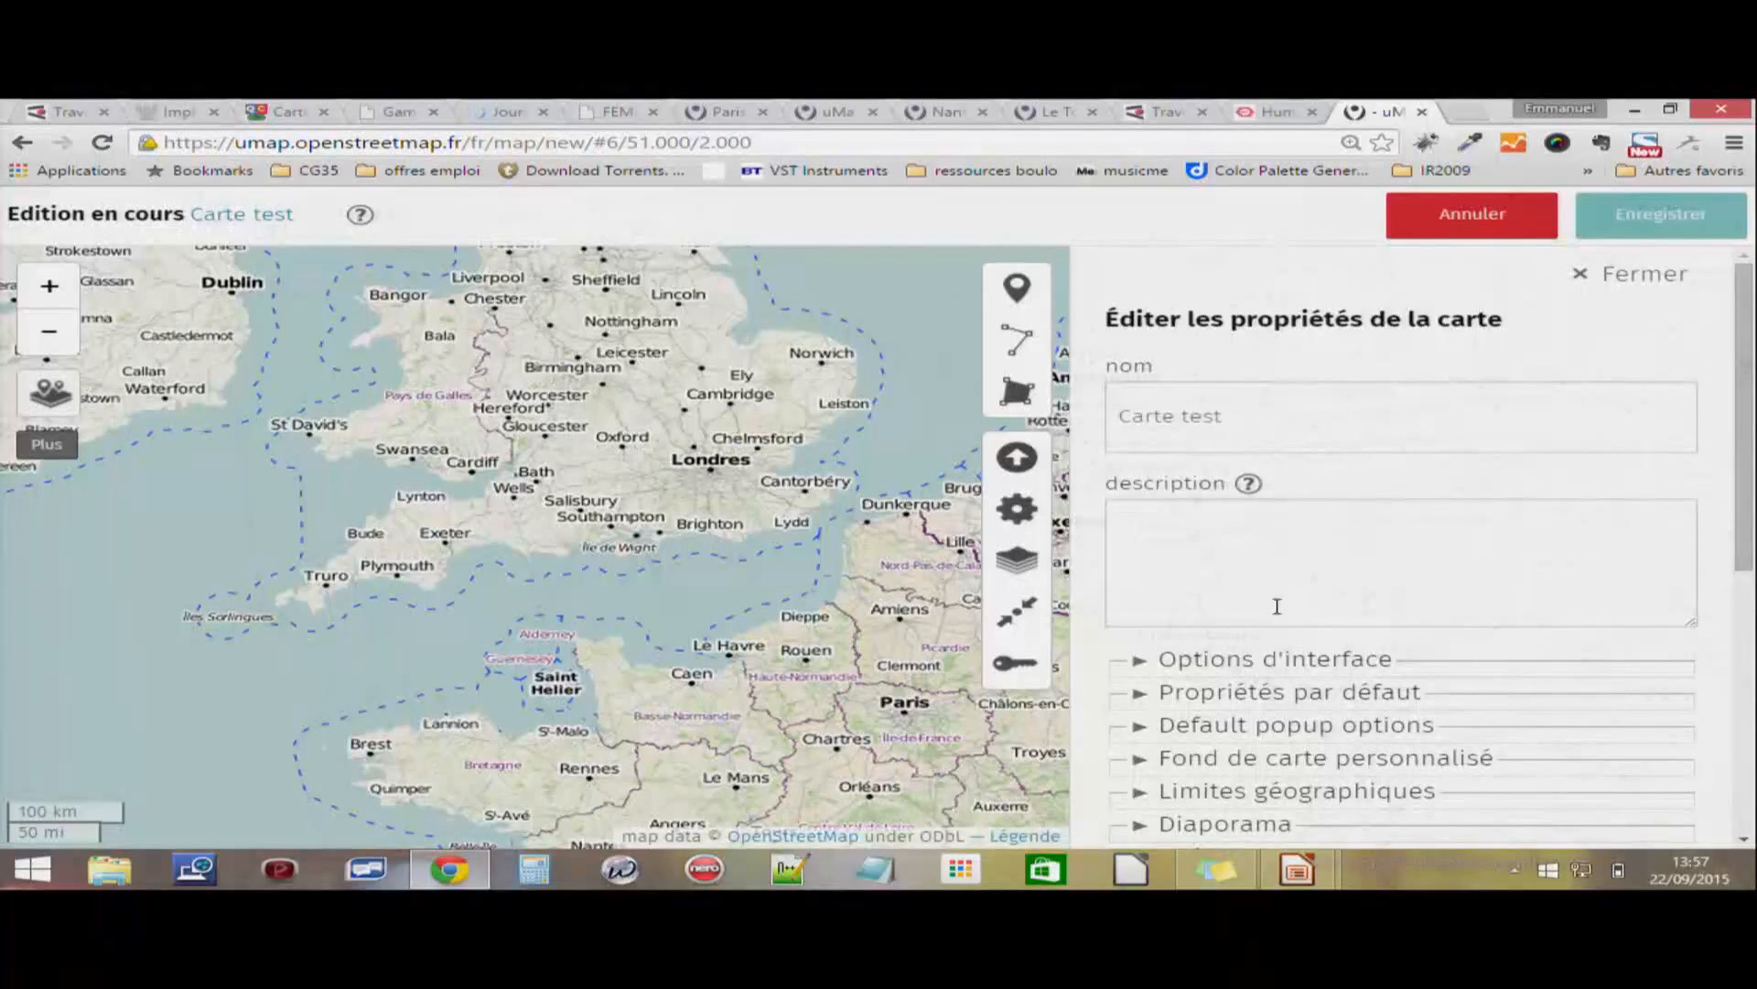
- Review the licence and credit fields and the advanced actions in the map's properties
scroll(1361, 657, down, 2)
click(1208, 652)
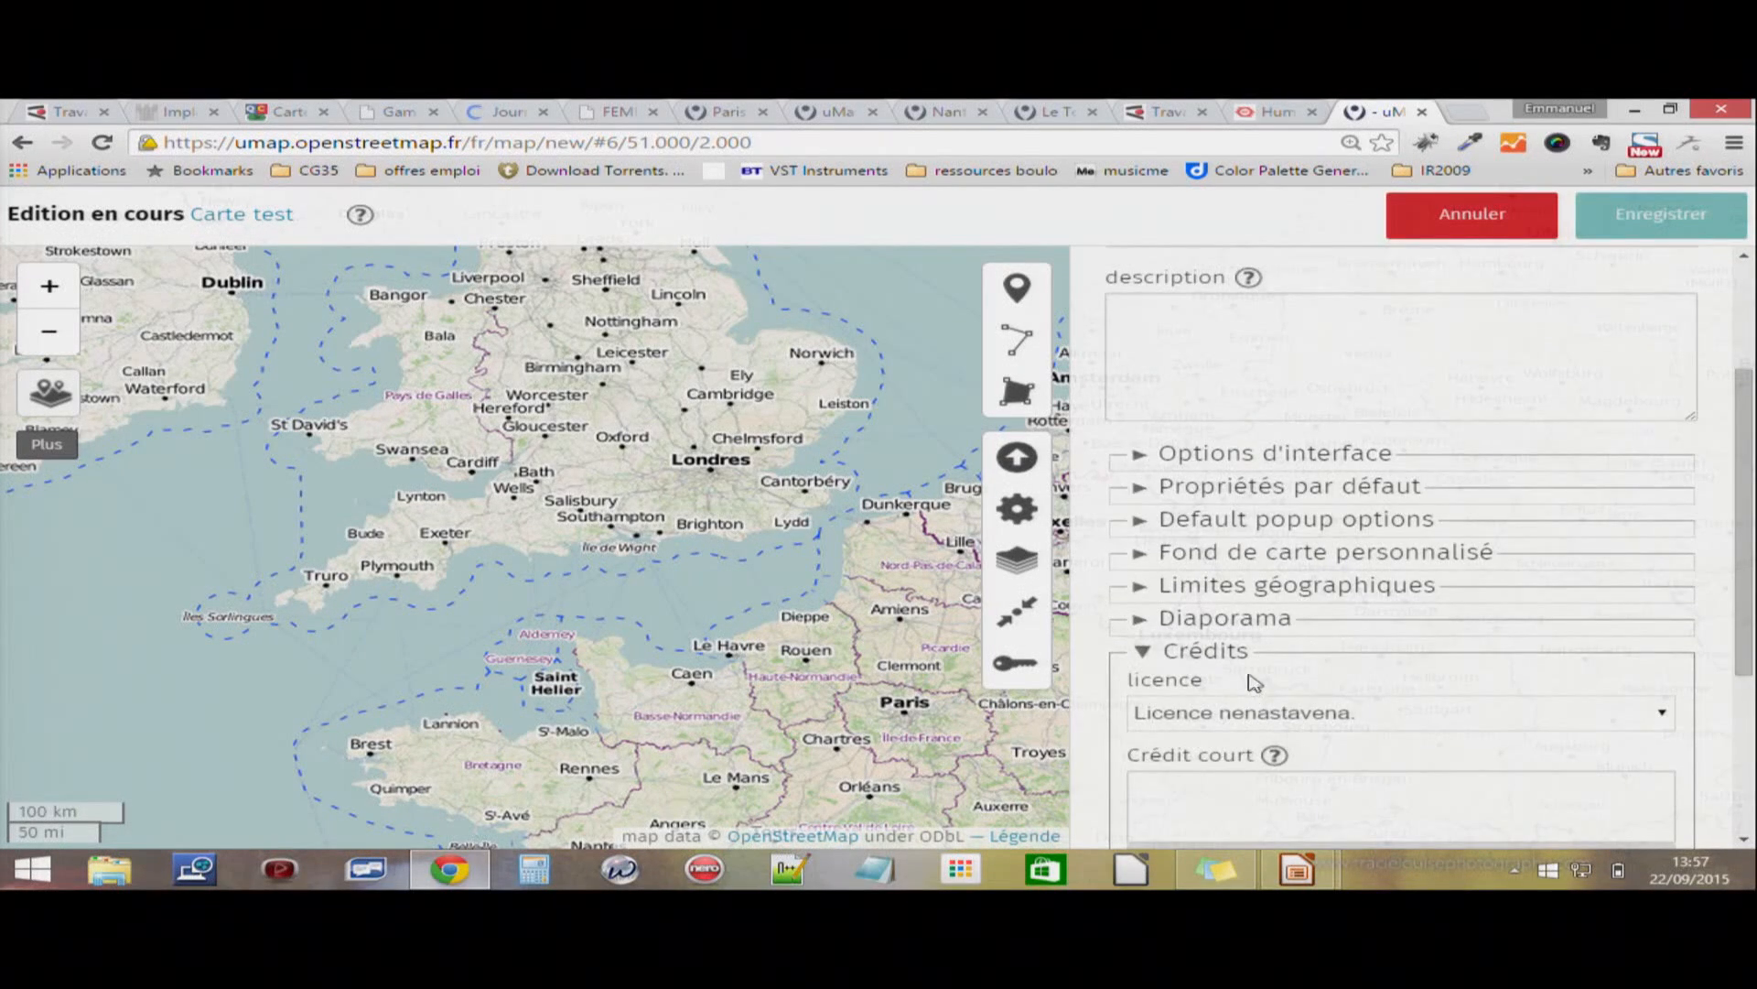
scroll(1256, 684, down, 3)
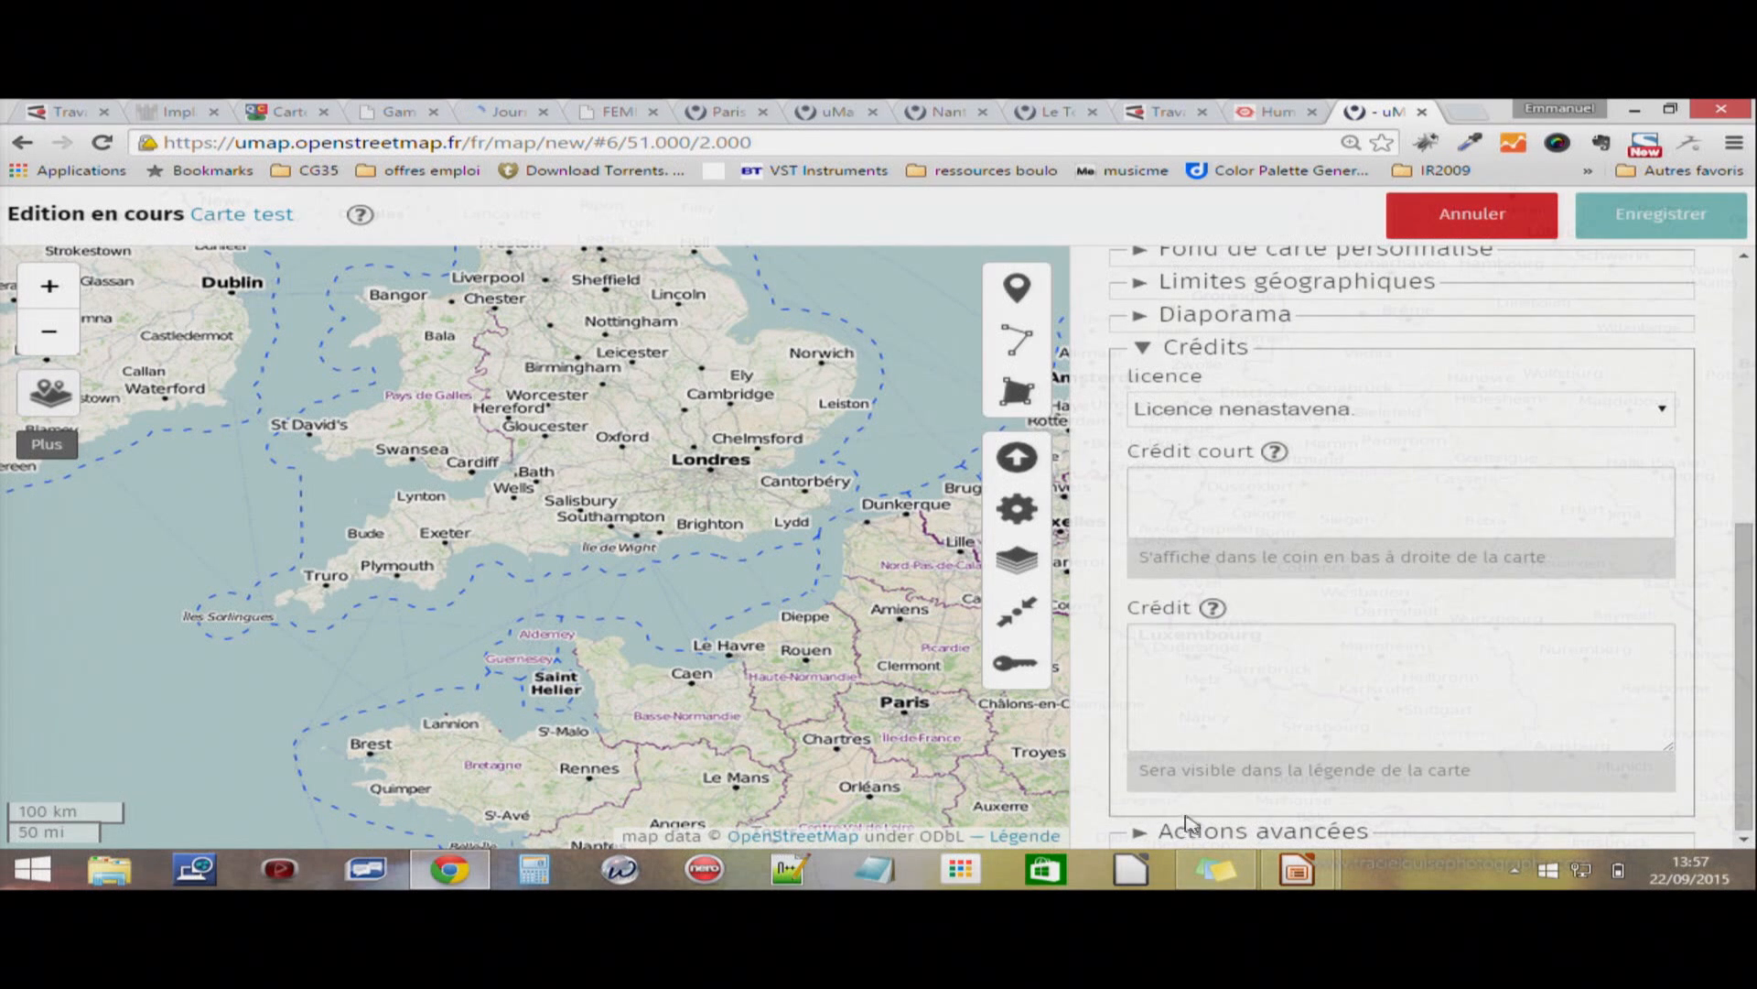
click(1142, 834)
scroll(1263, 773, down, 1)
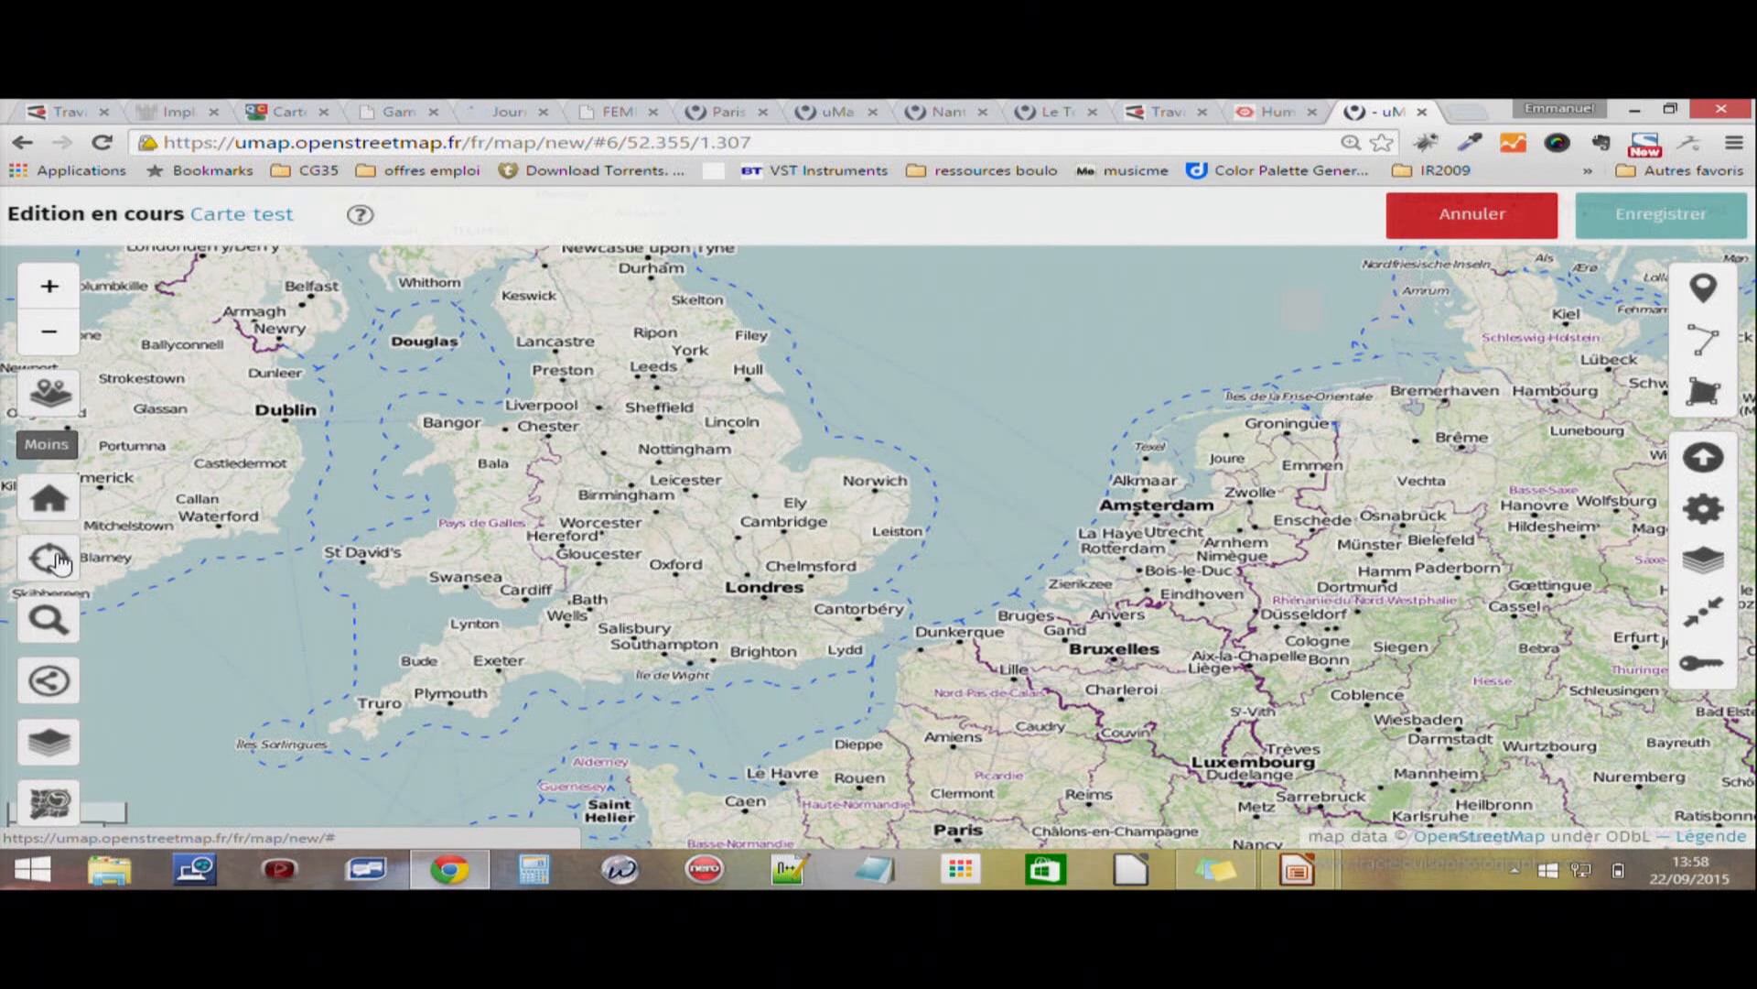
- Centre the map on the current position and zoom out to show the surrounding streets
click(59, 561)
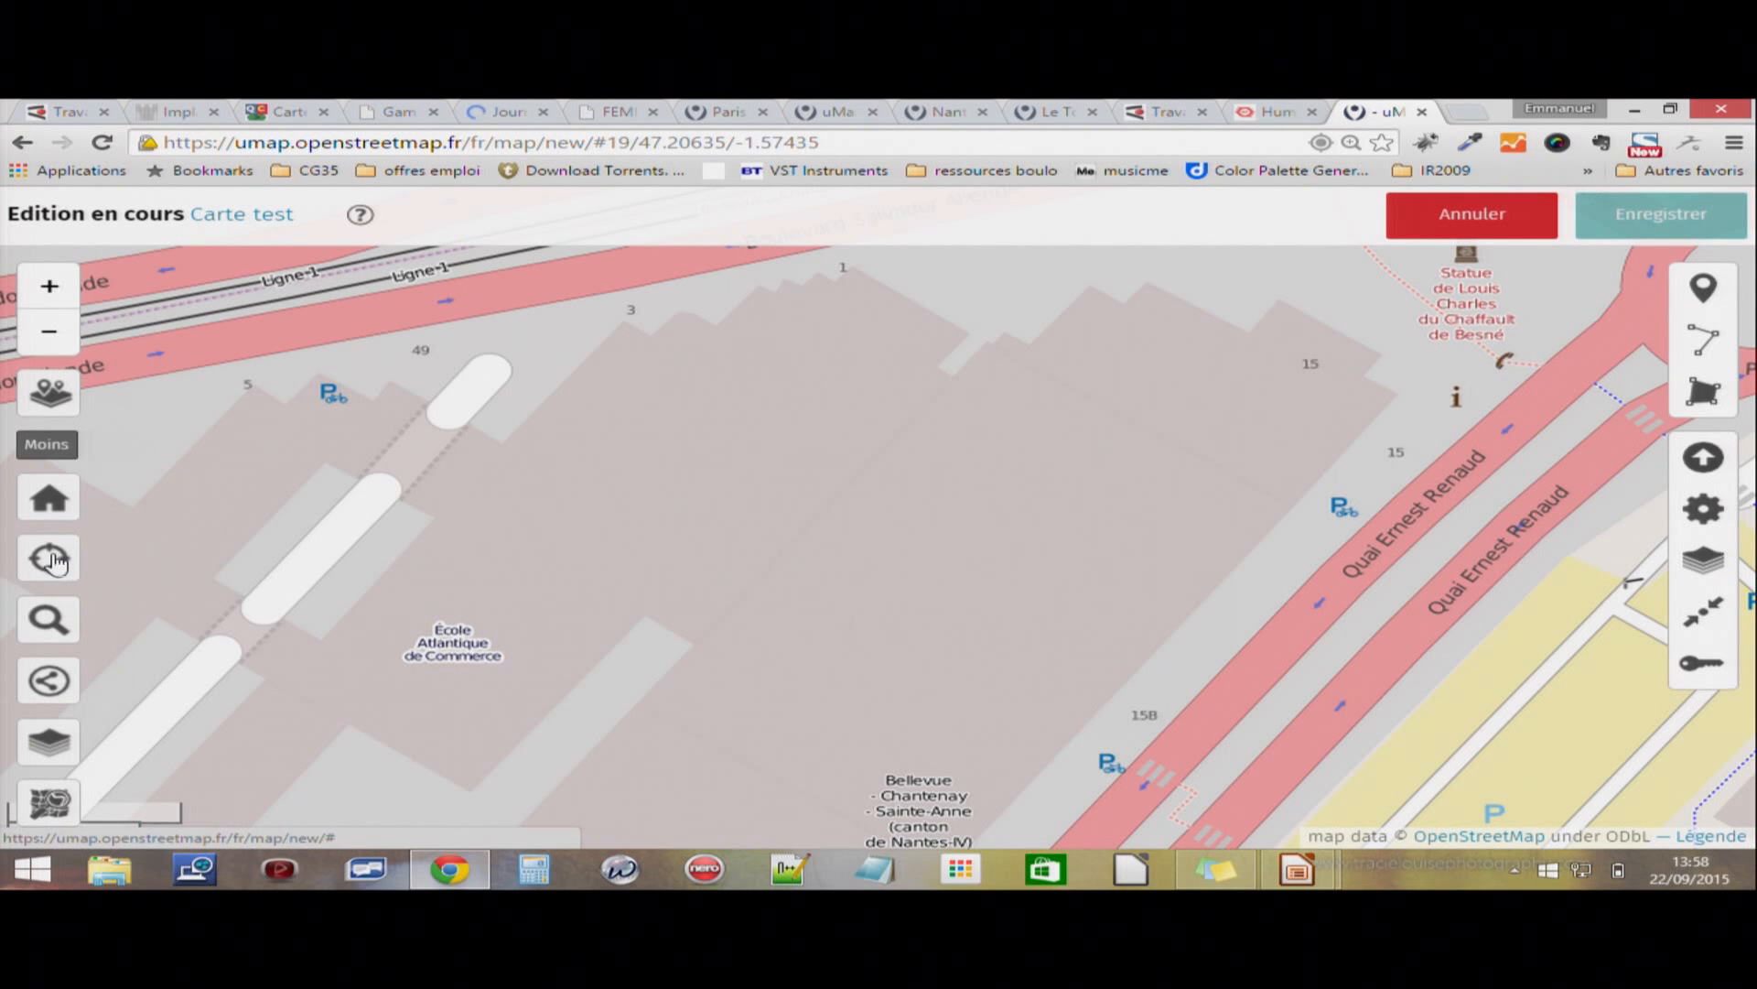
click(50, 333)
click(50, 334)
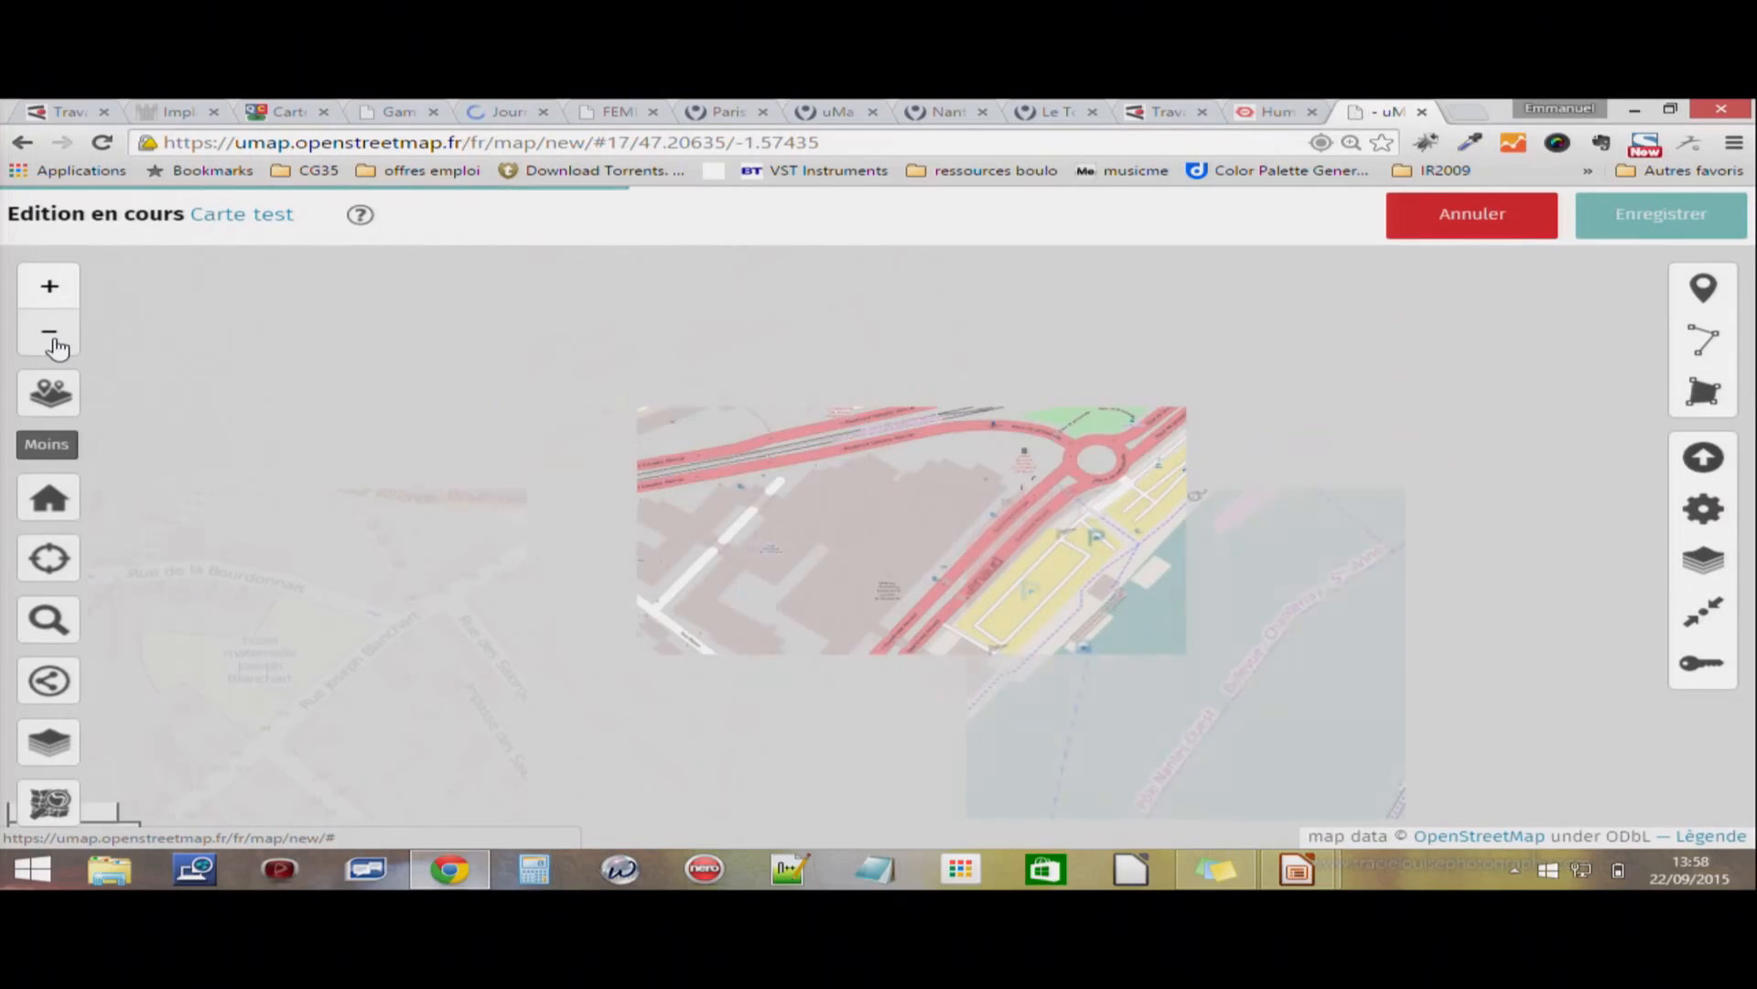
click(50, 335)
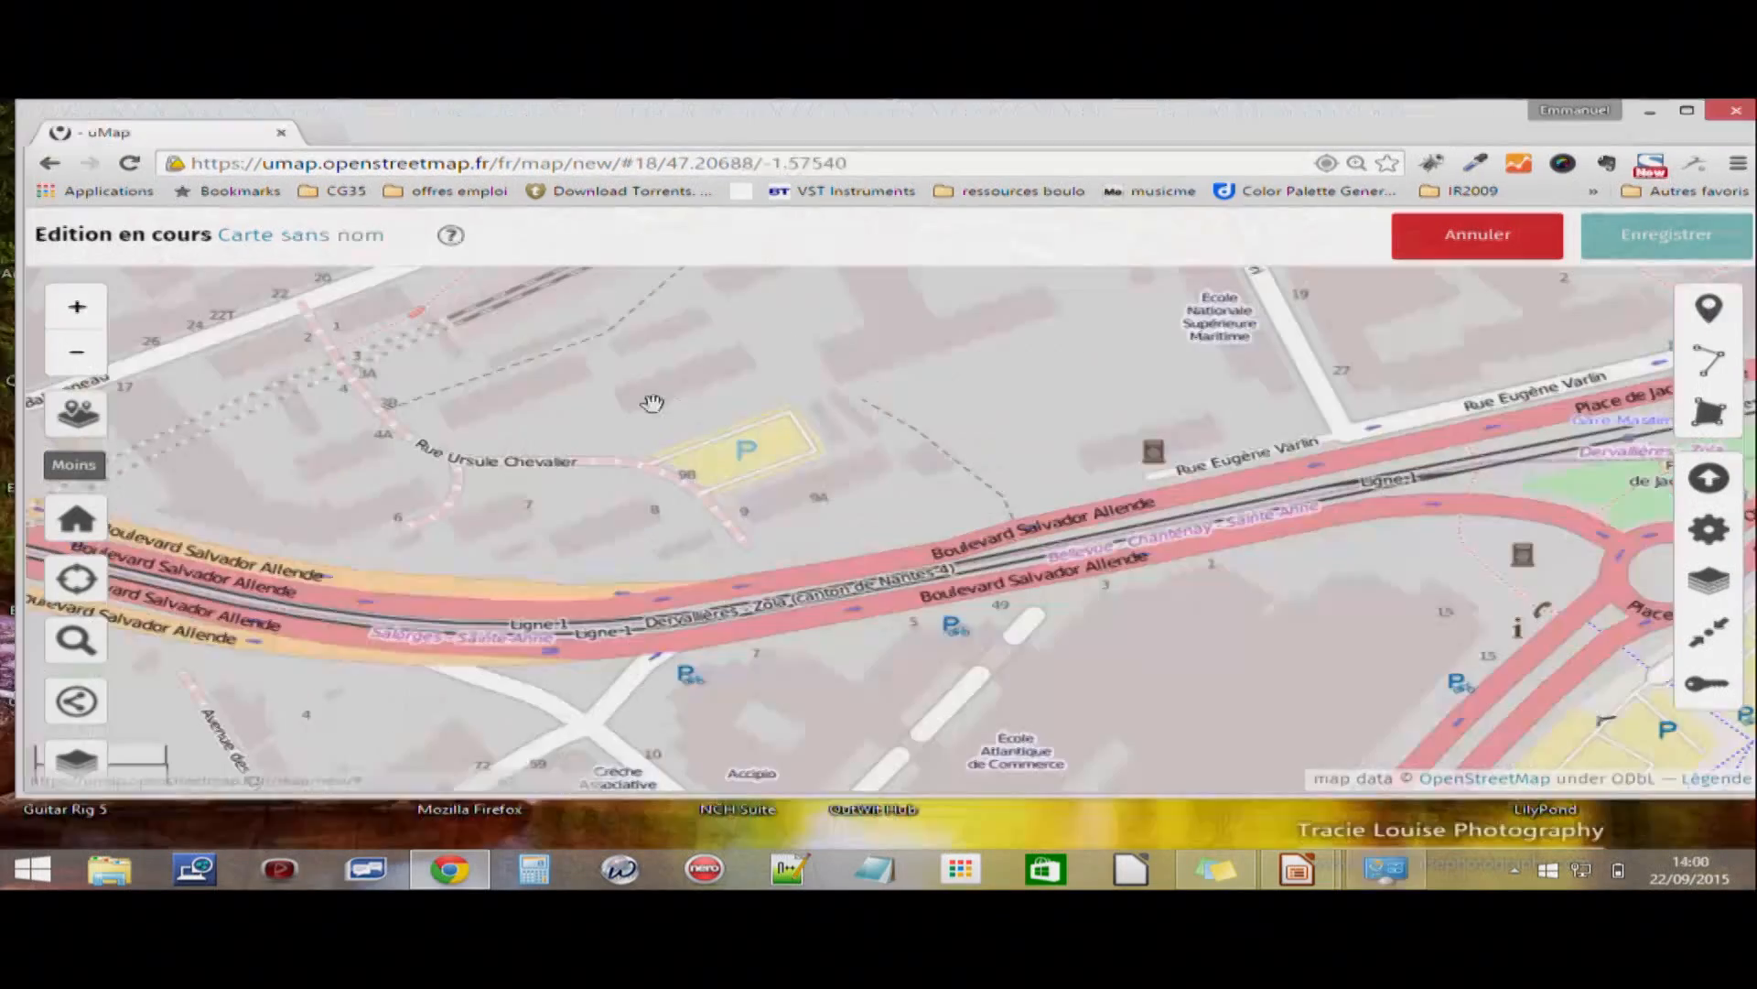
- Add a marker at the western tip of the island, beside Quai des Antilles
scroll(321, 417, down, 1)
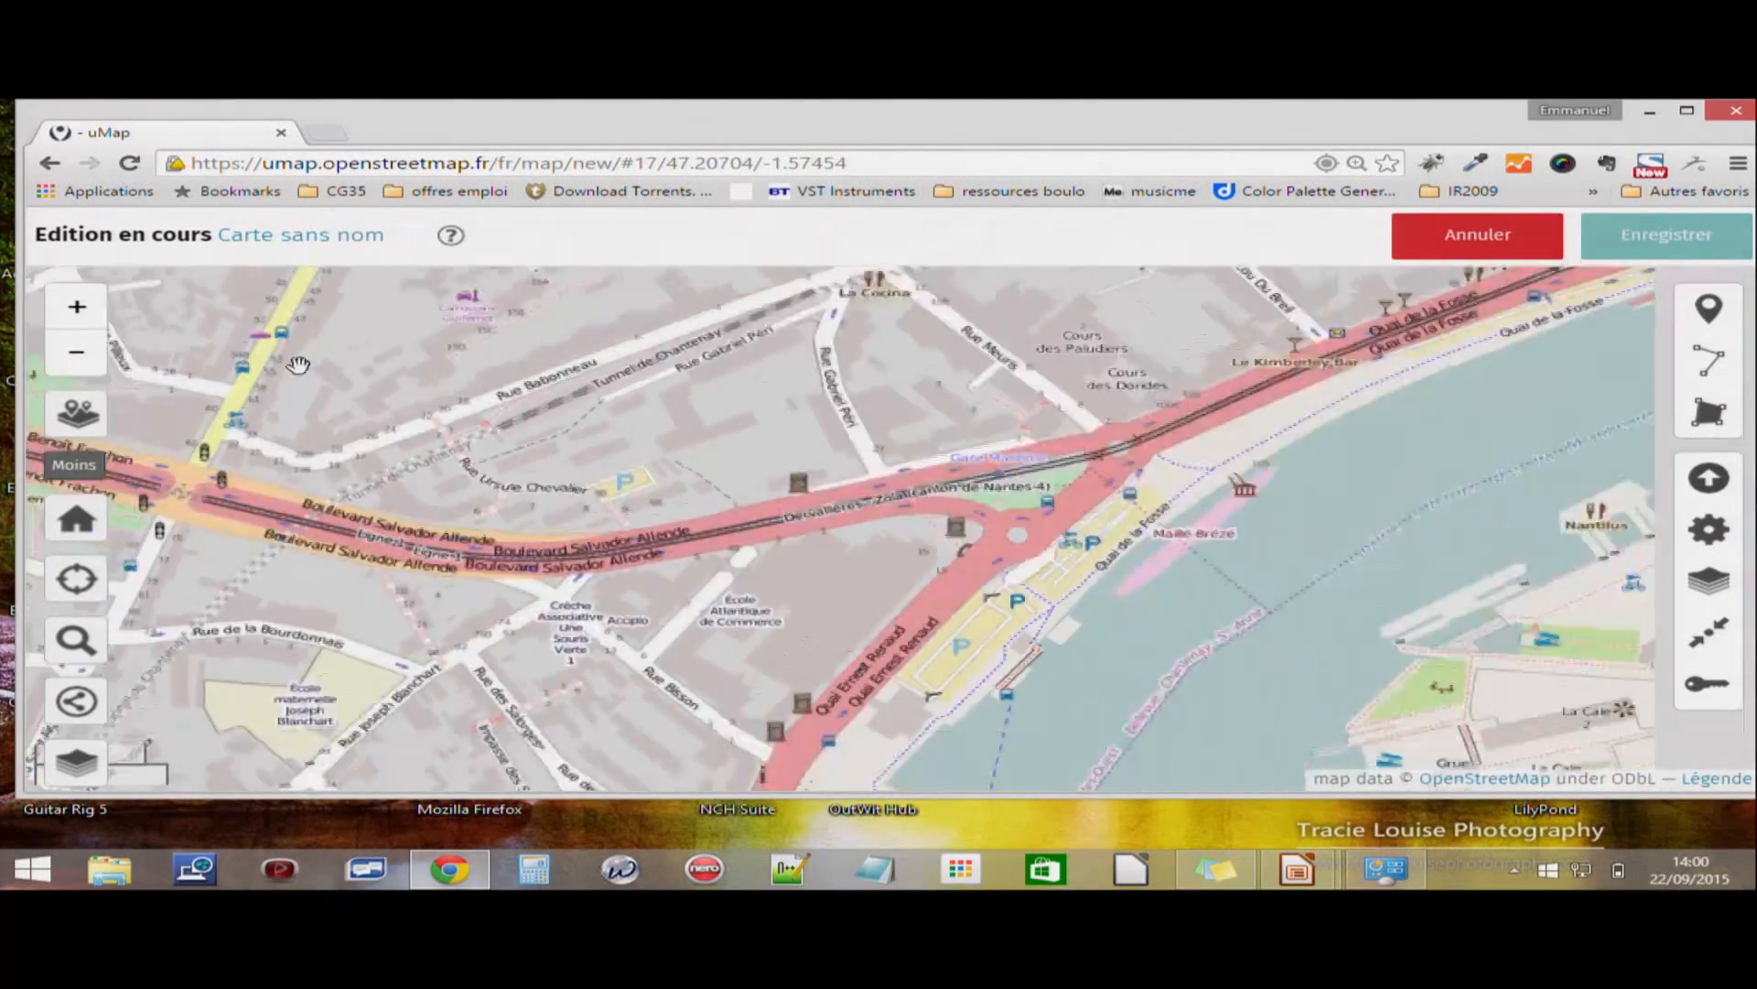
scroll(328, 364, down, 2)
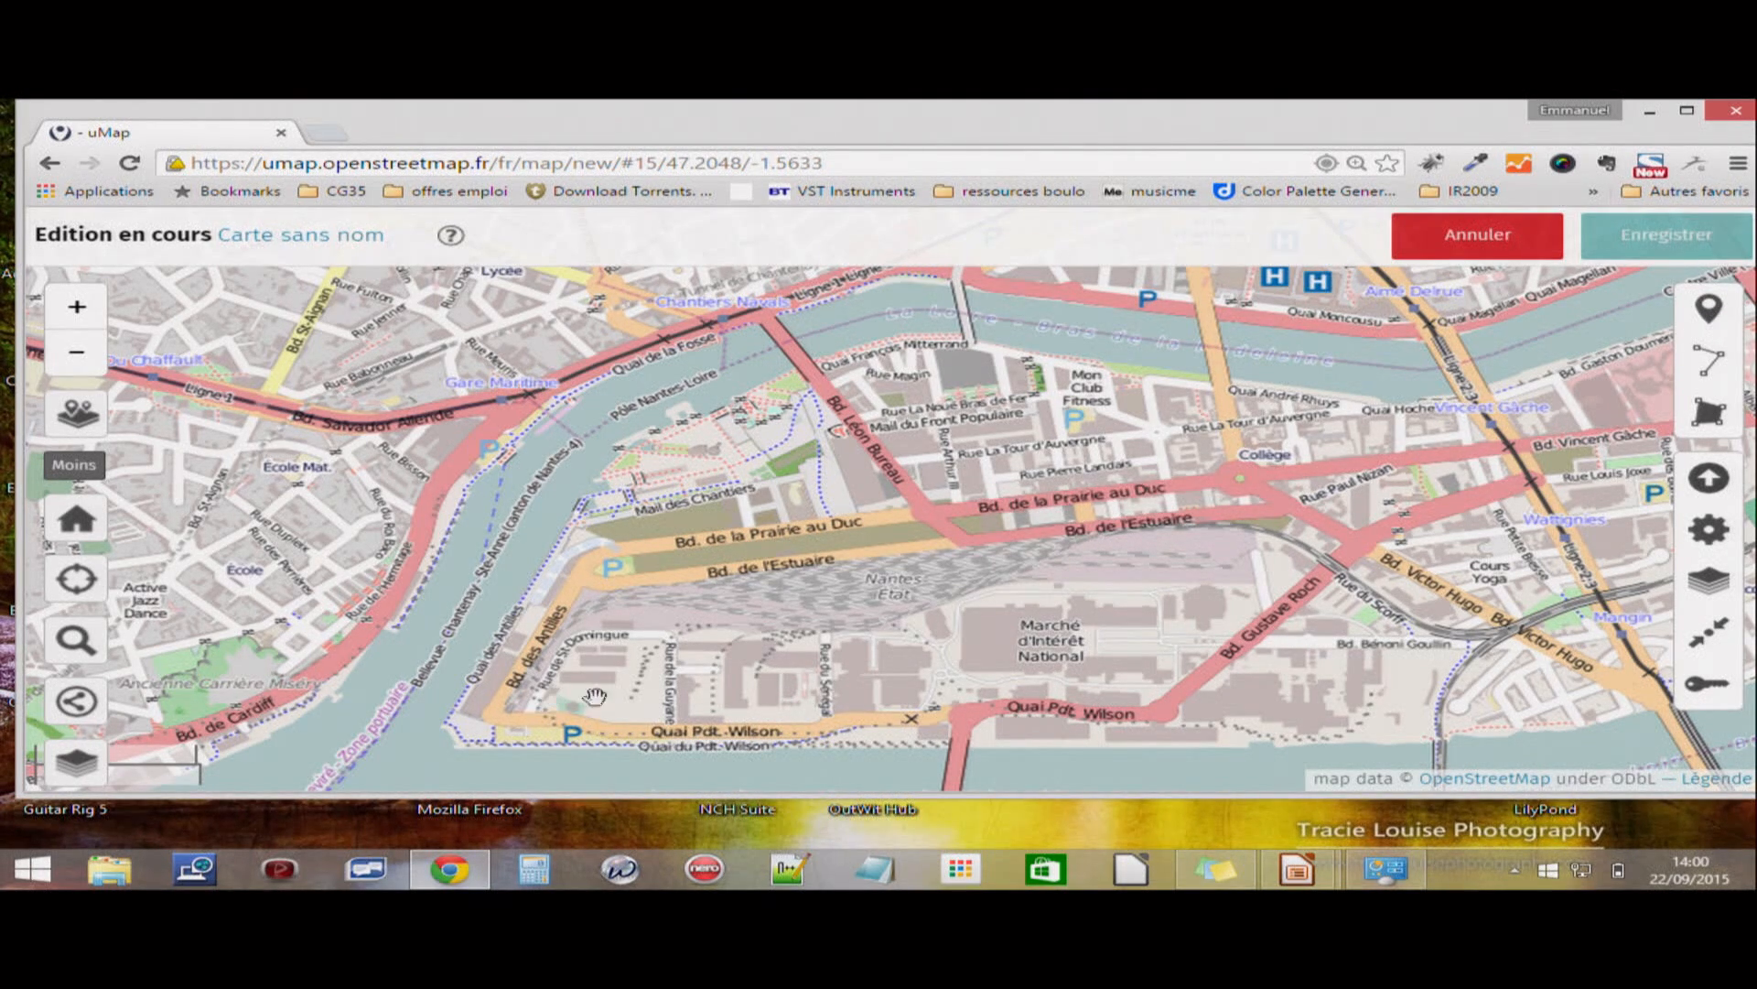
click(1709, 309)
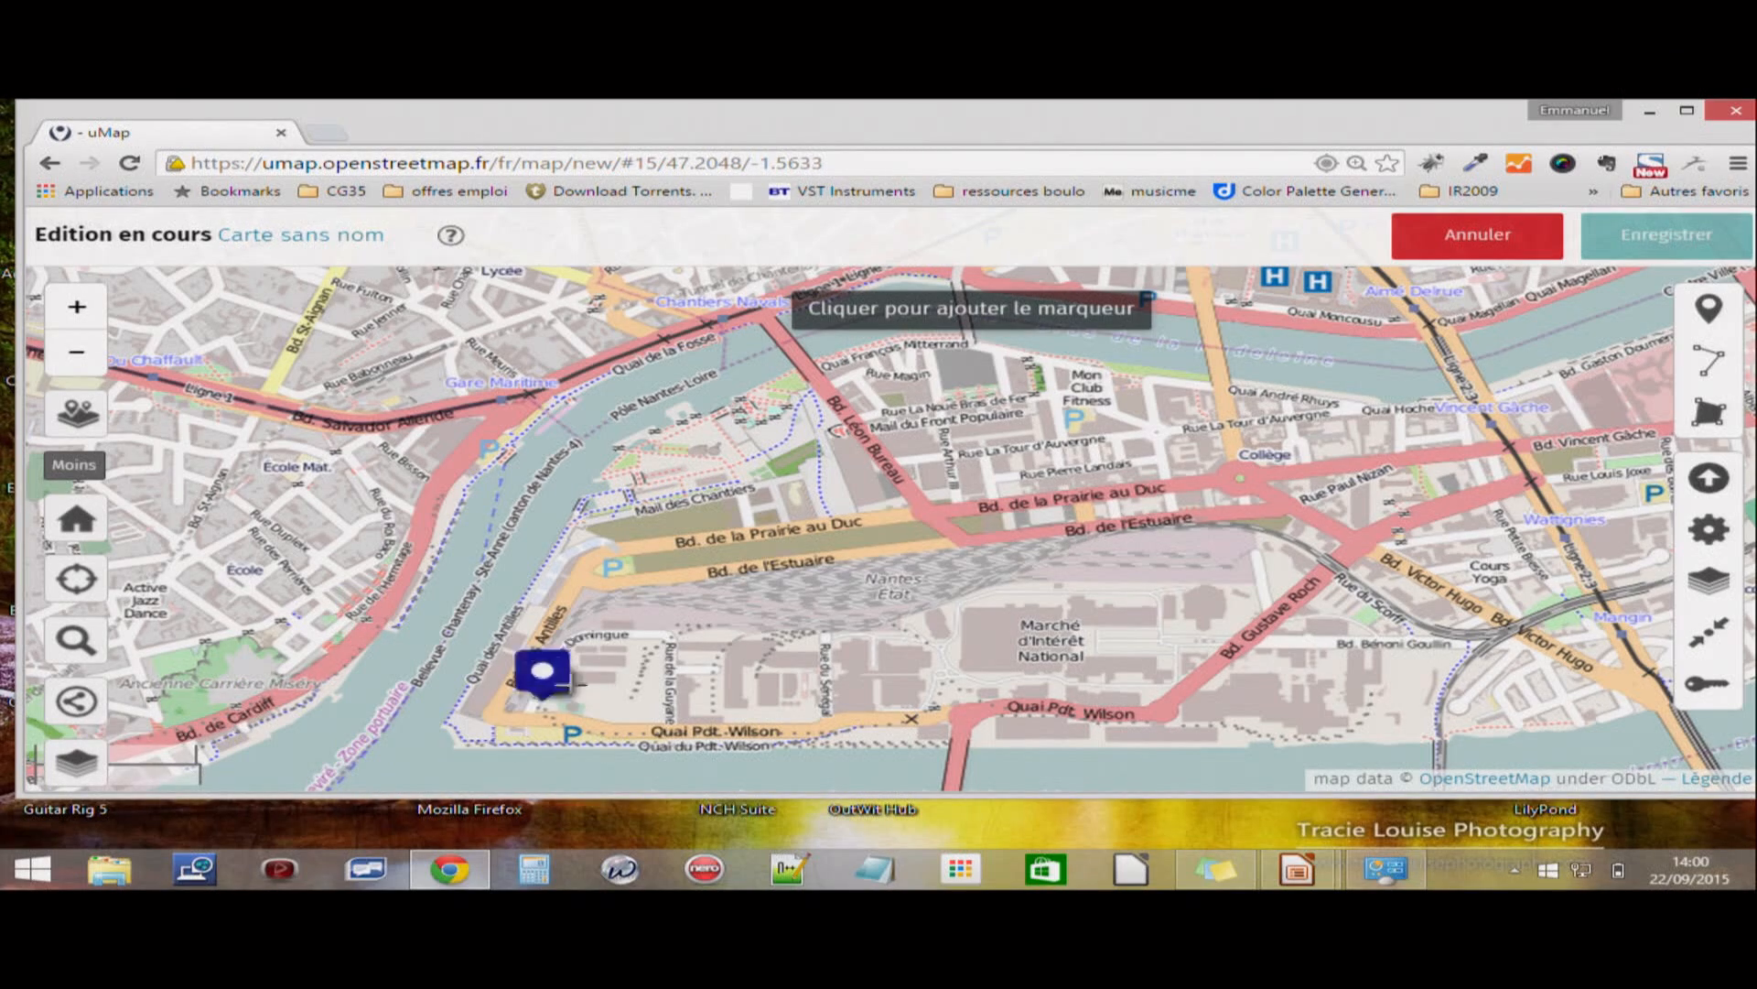
click(513, 703)
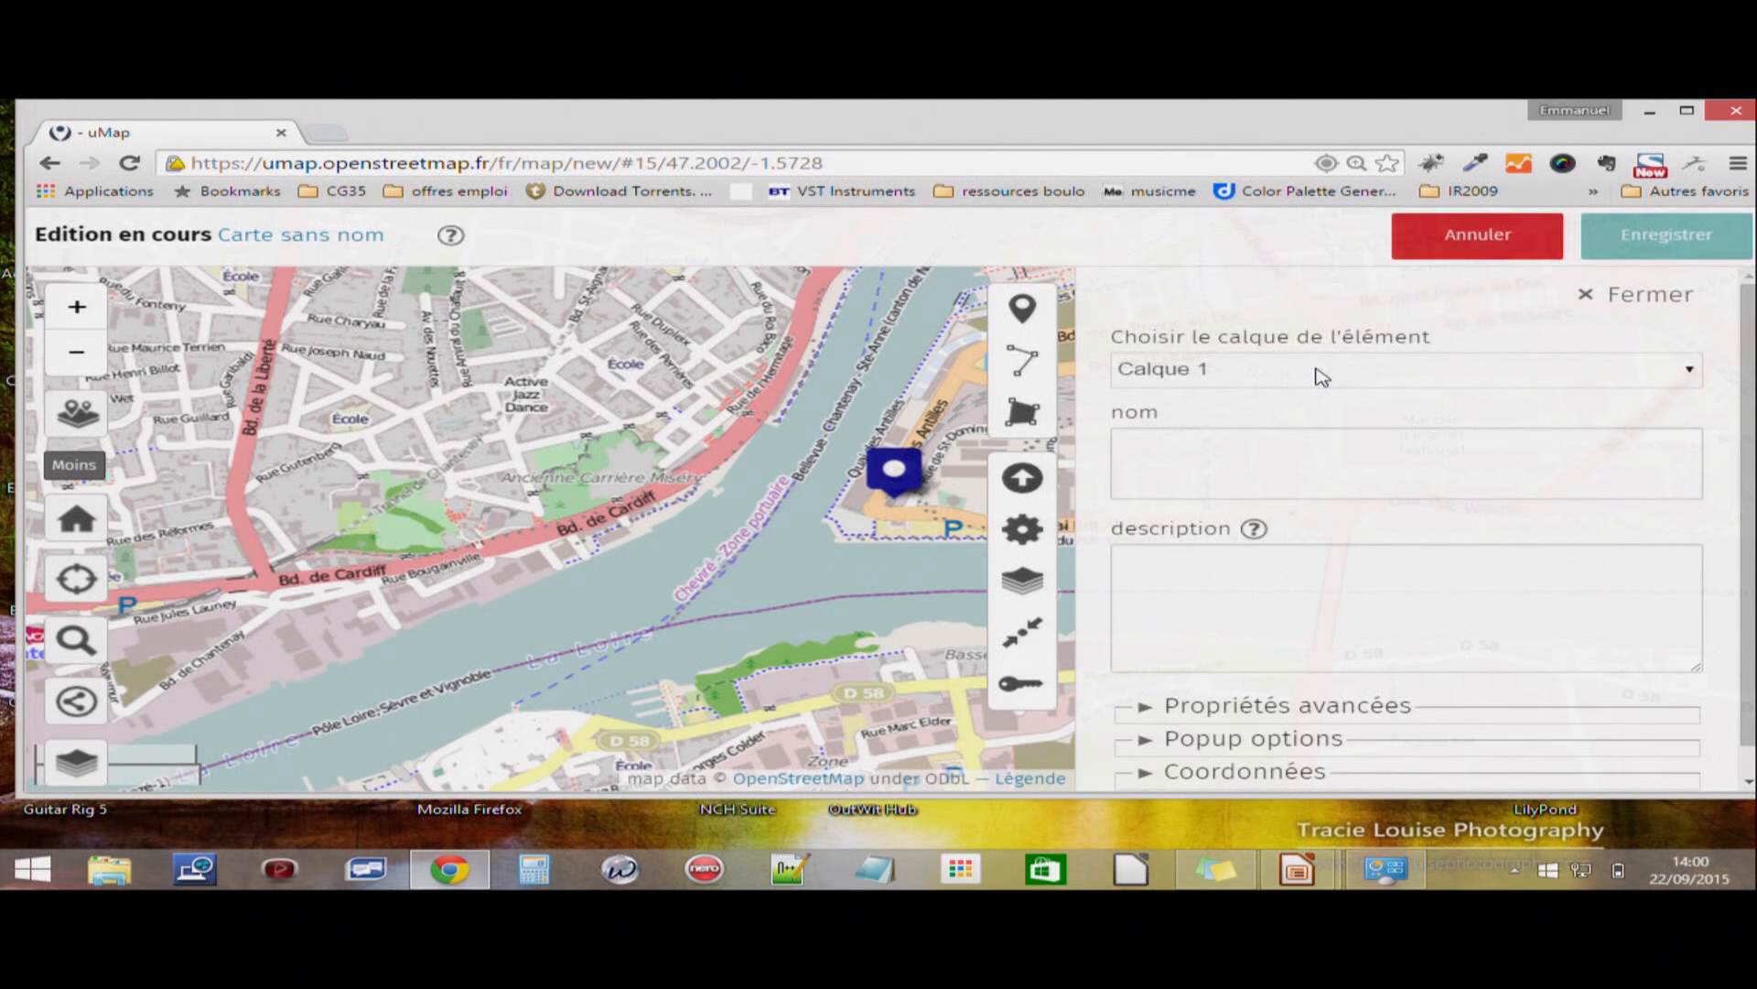
- Name the marker "Ouest Medialab" and give it the description "description du Ouest Medialab"
click(1153, 452)
text(Ou)
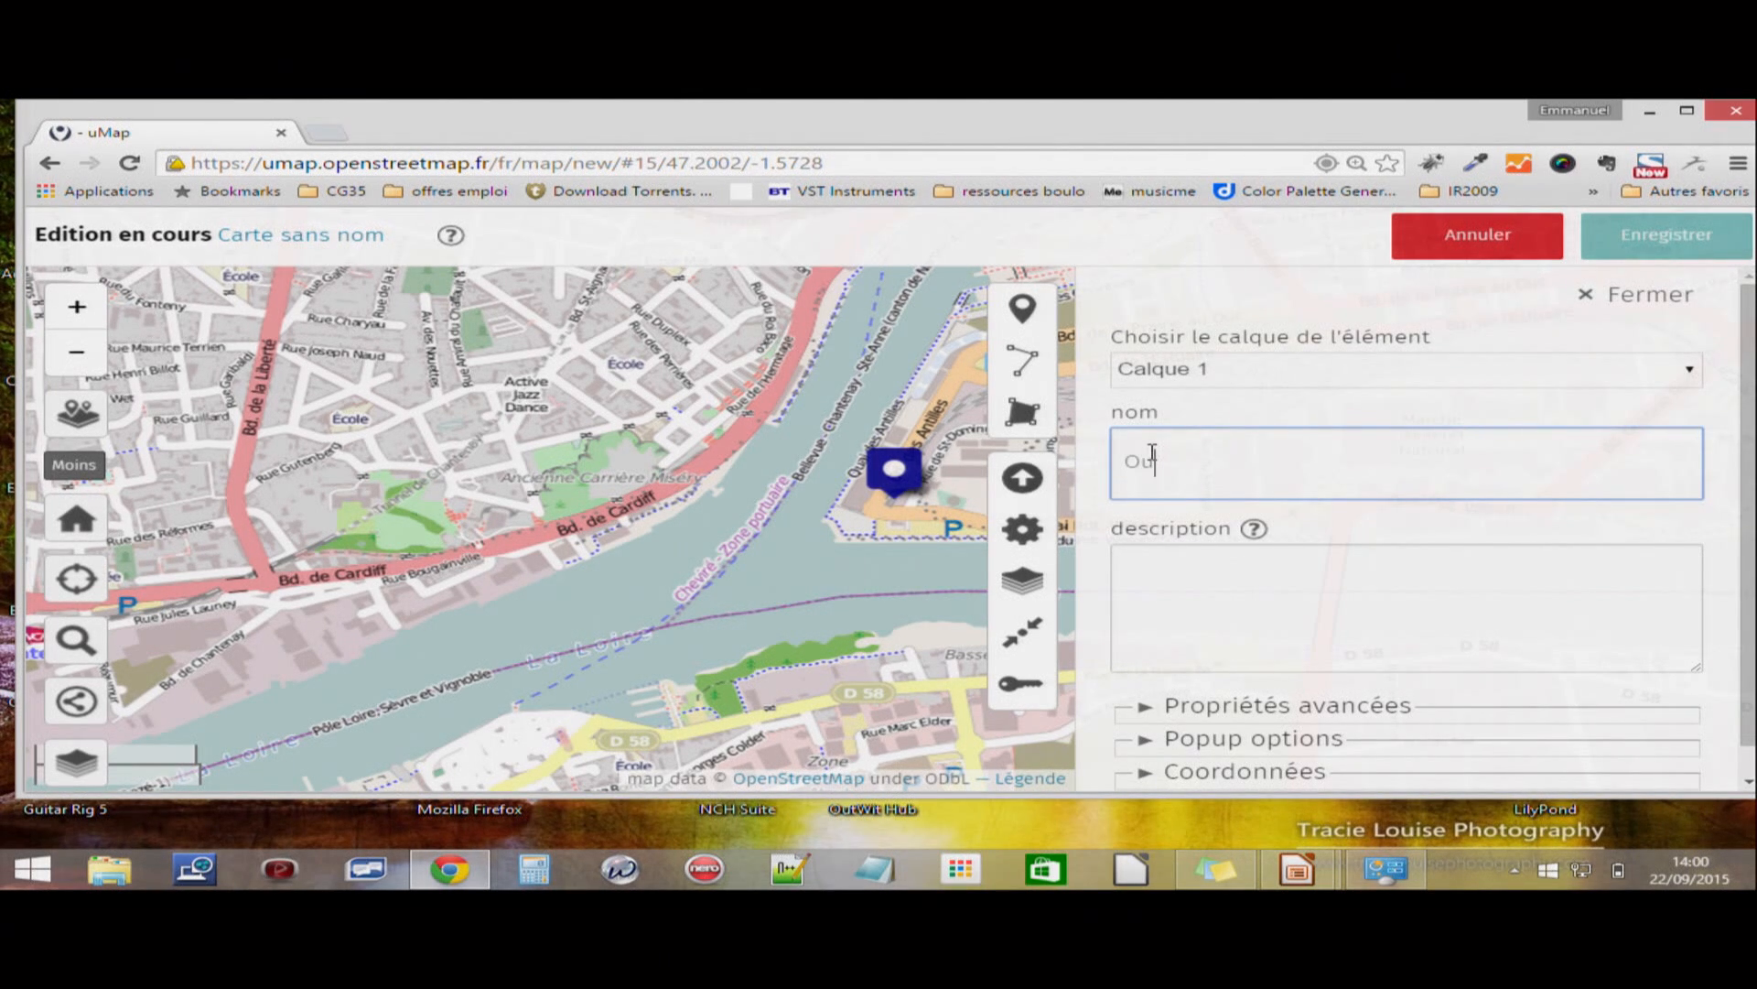
text(est Medialab)
click(1258, 608)
text(de)
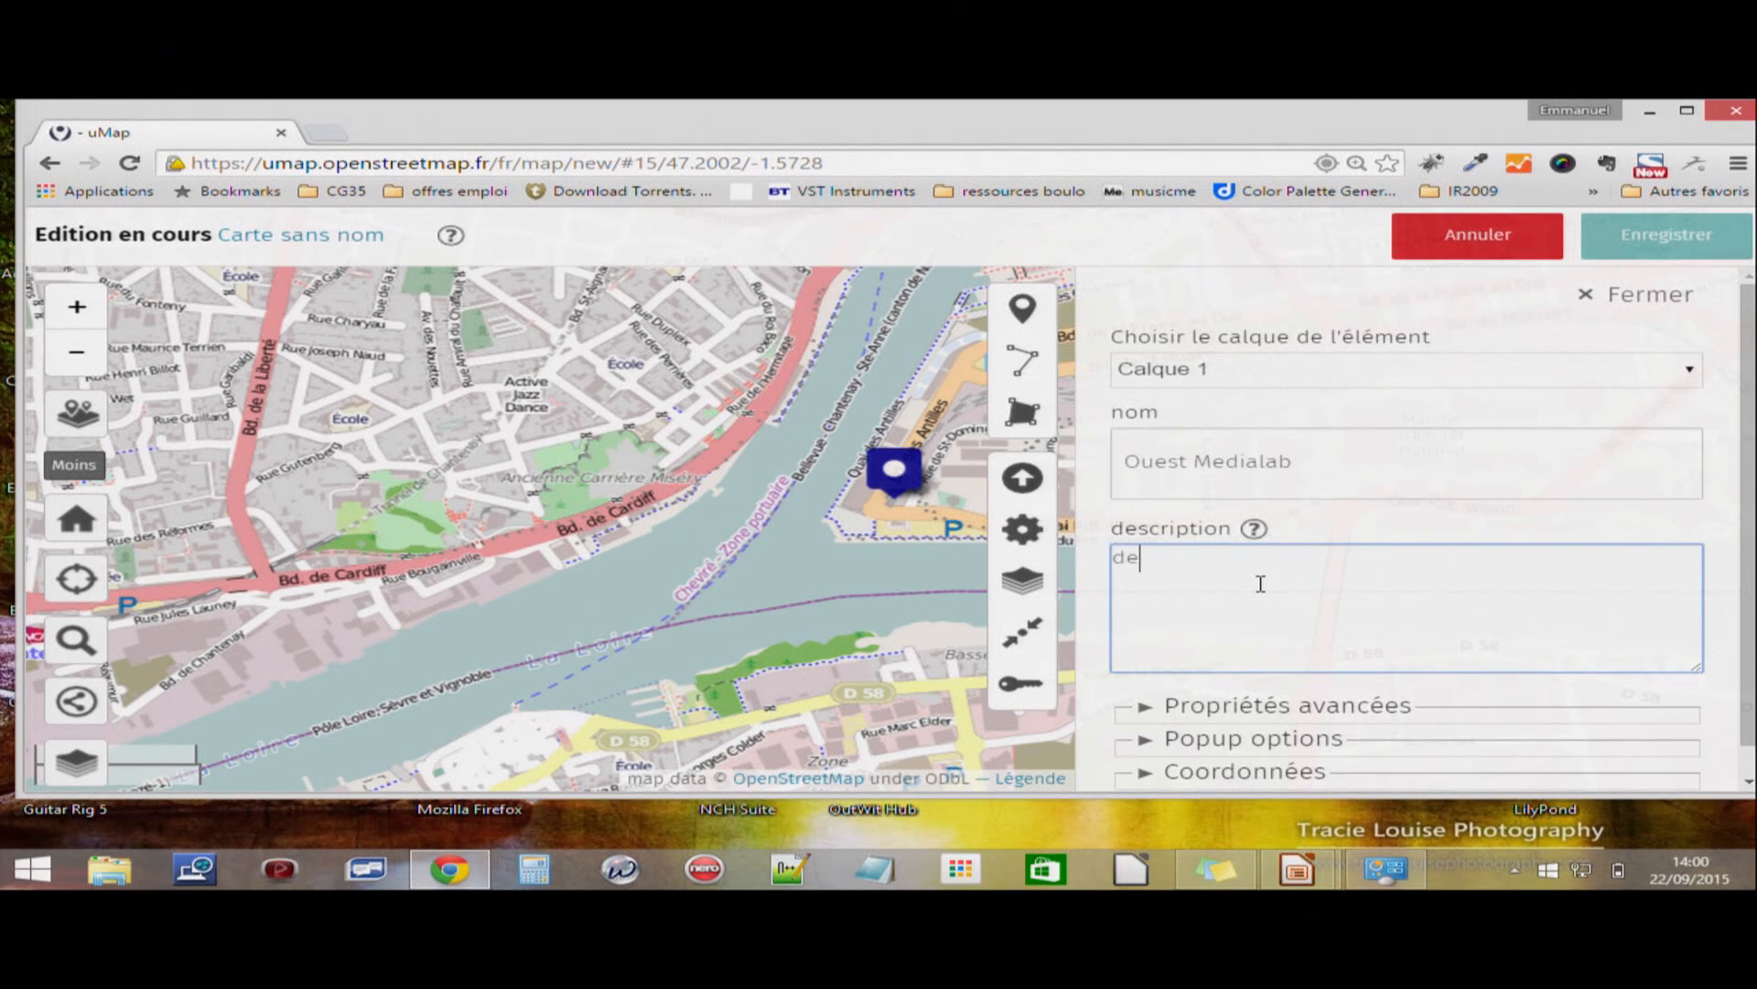
text(scription du Ouest Medialab)
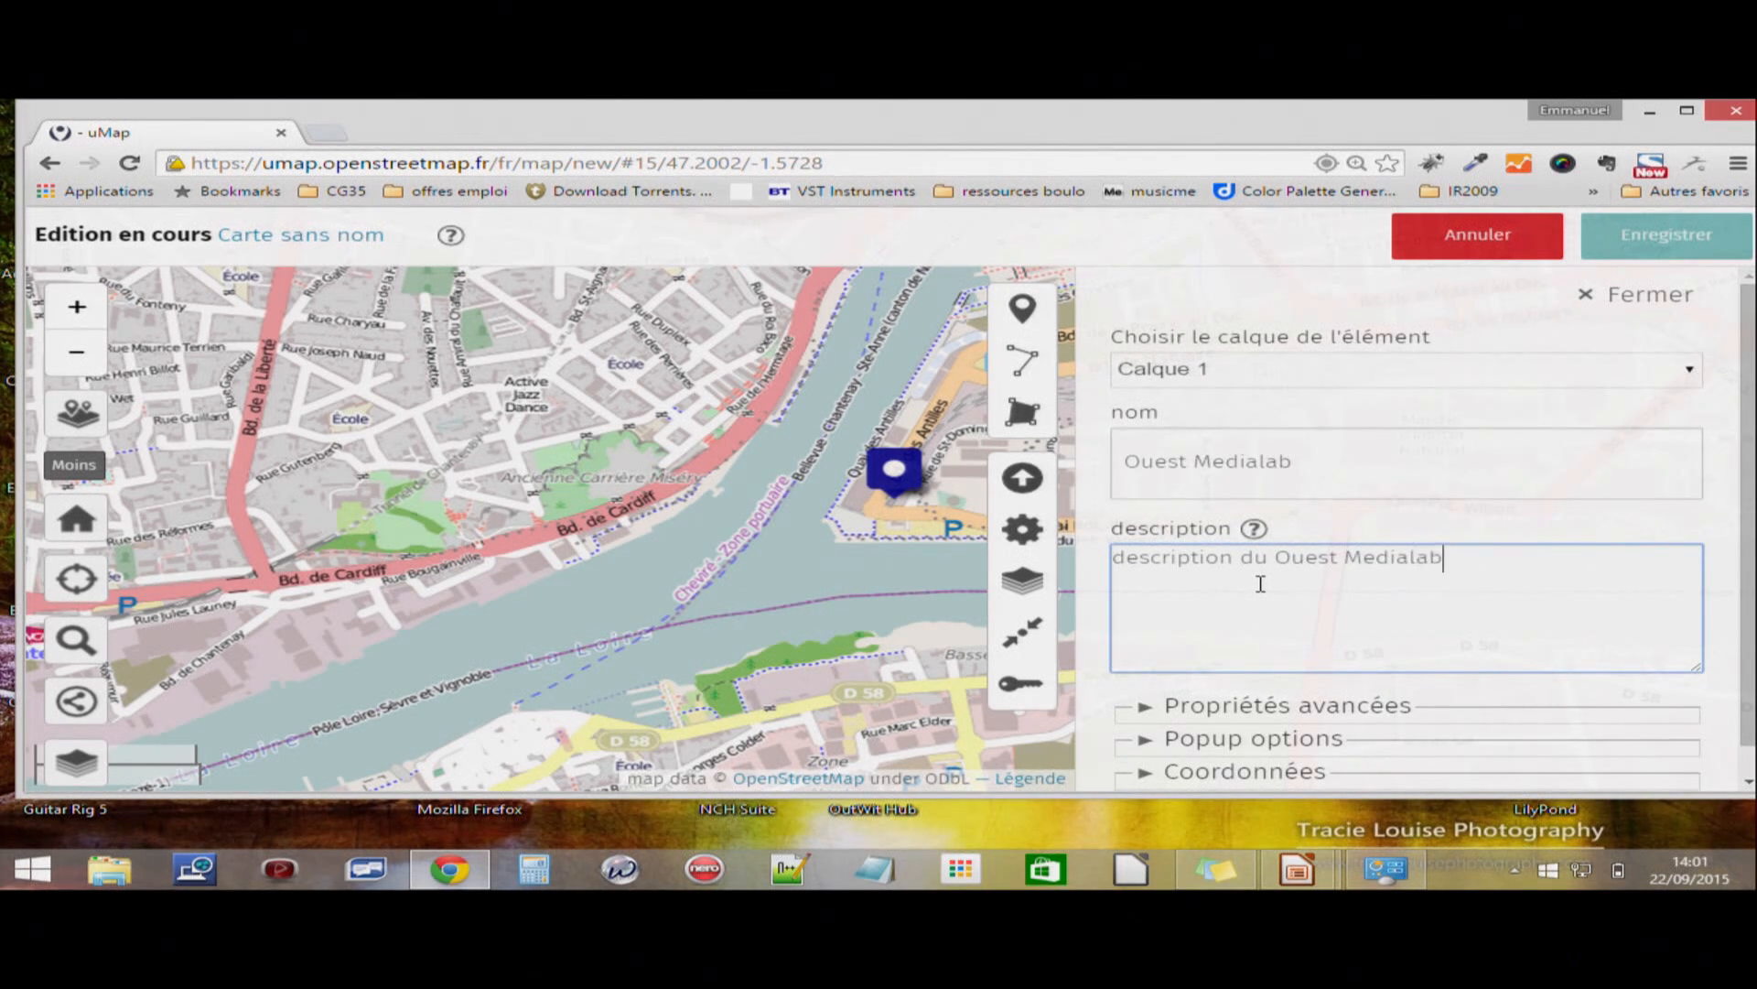
- Set the marker's colour to DarkGreen in its advanced properties
click(1147, 708)
scroll(1521, 630, down, 1)
click(1205, 678)
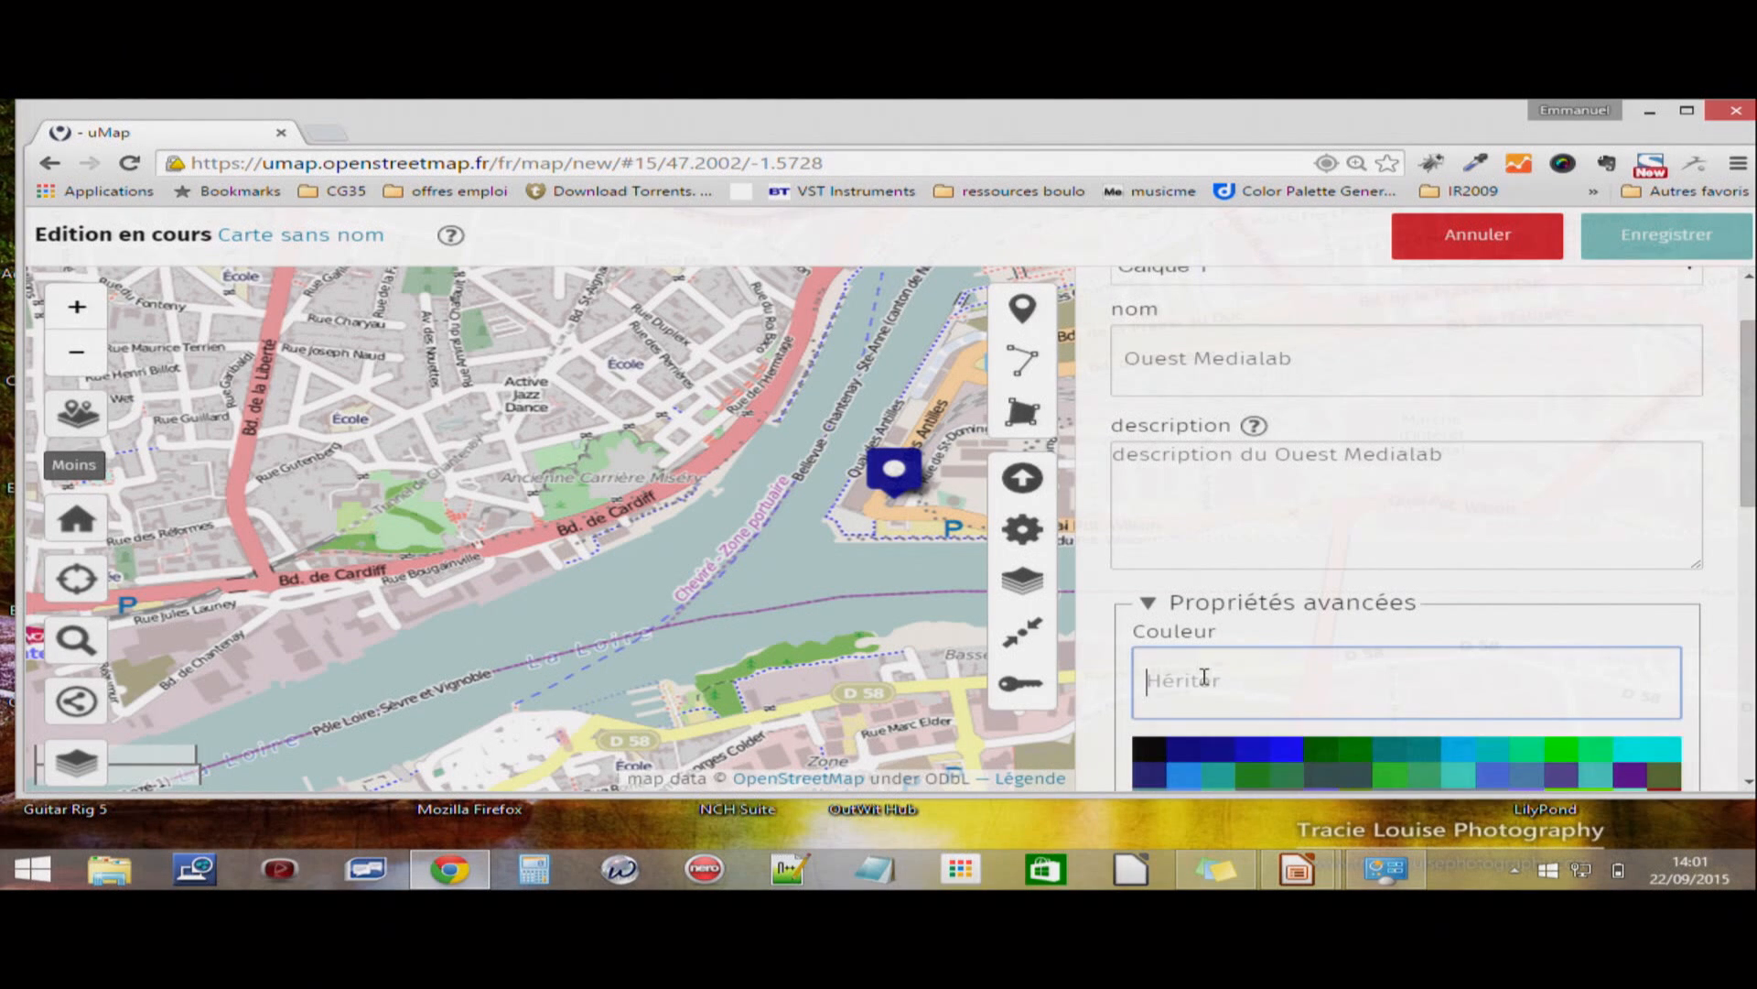
click(1323, 752)
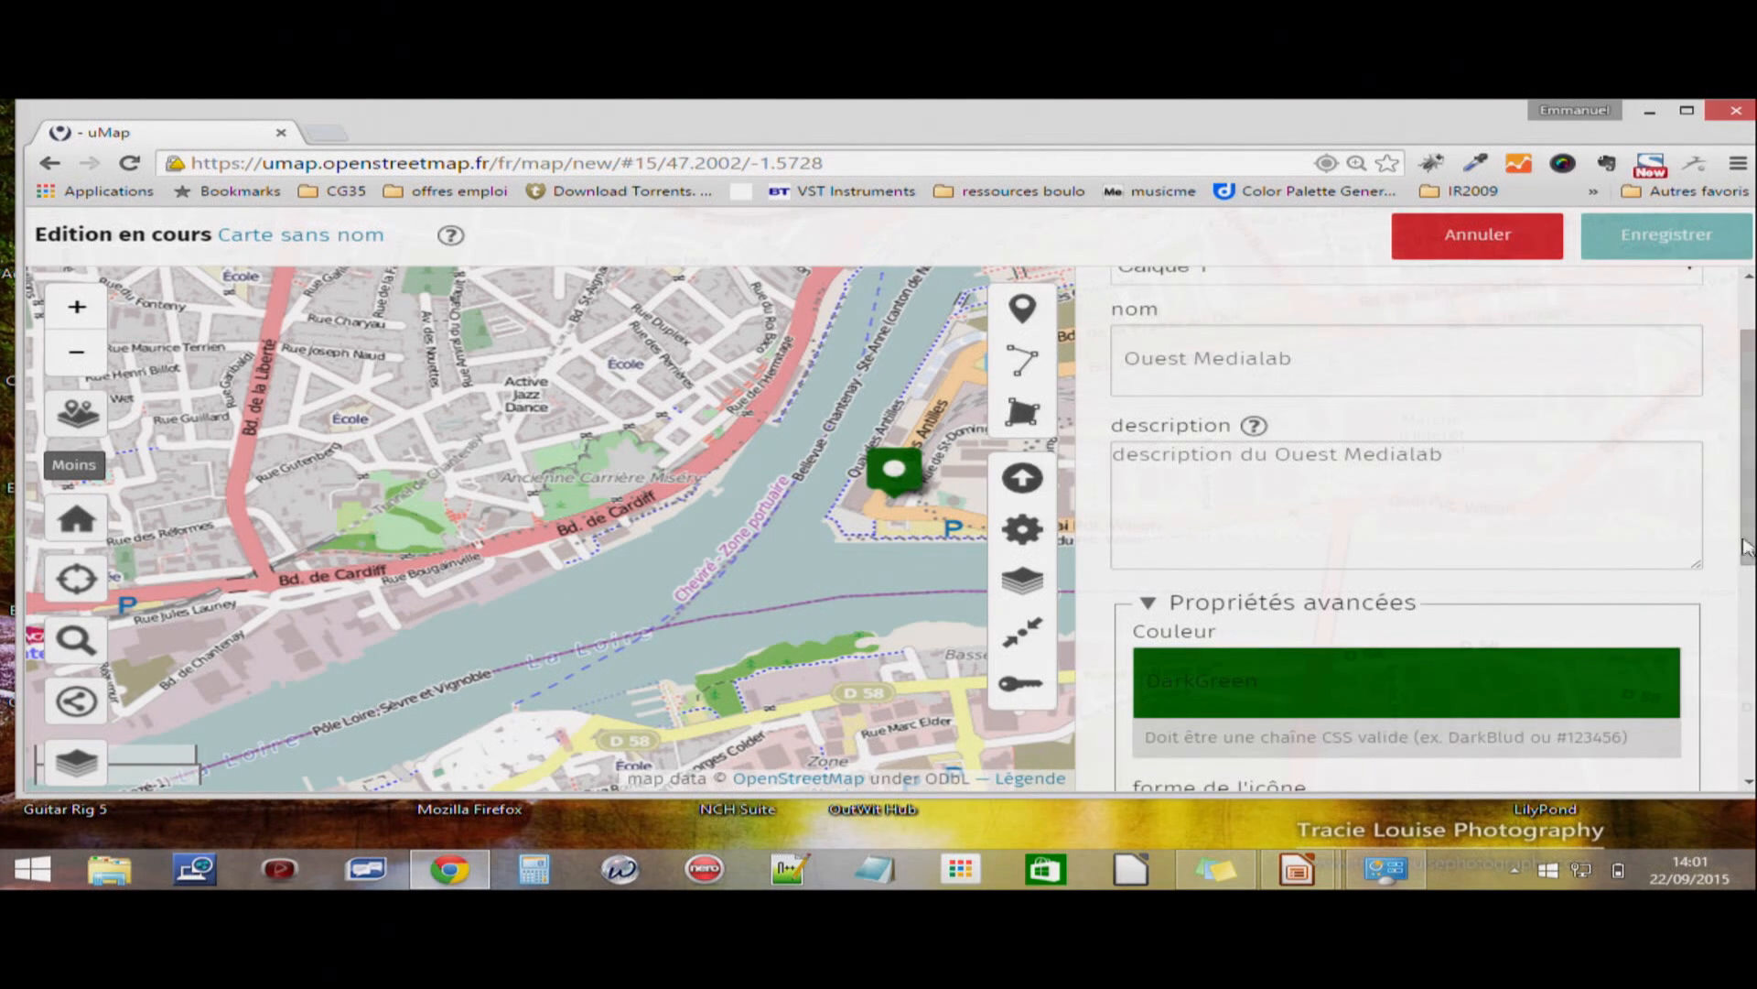
scroll(1750, 549, down, 1)
scroll(1675, 650, down, 1)
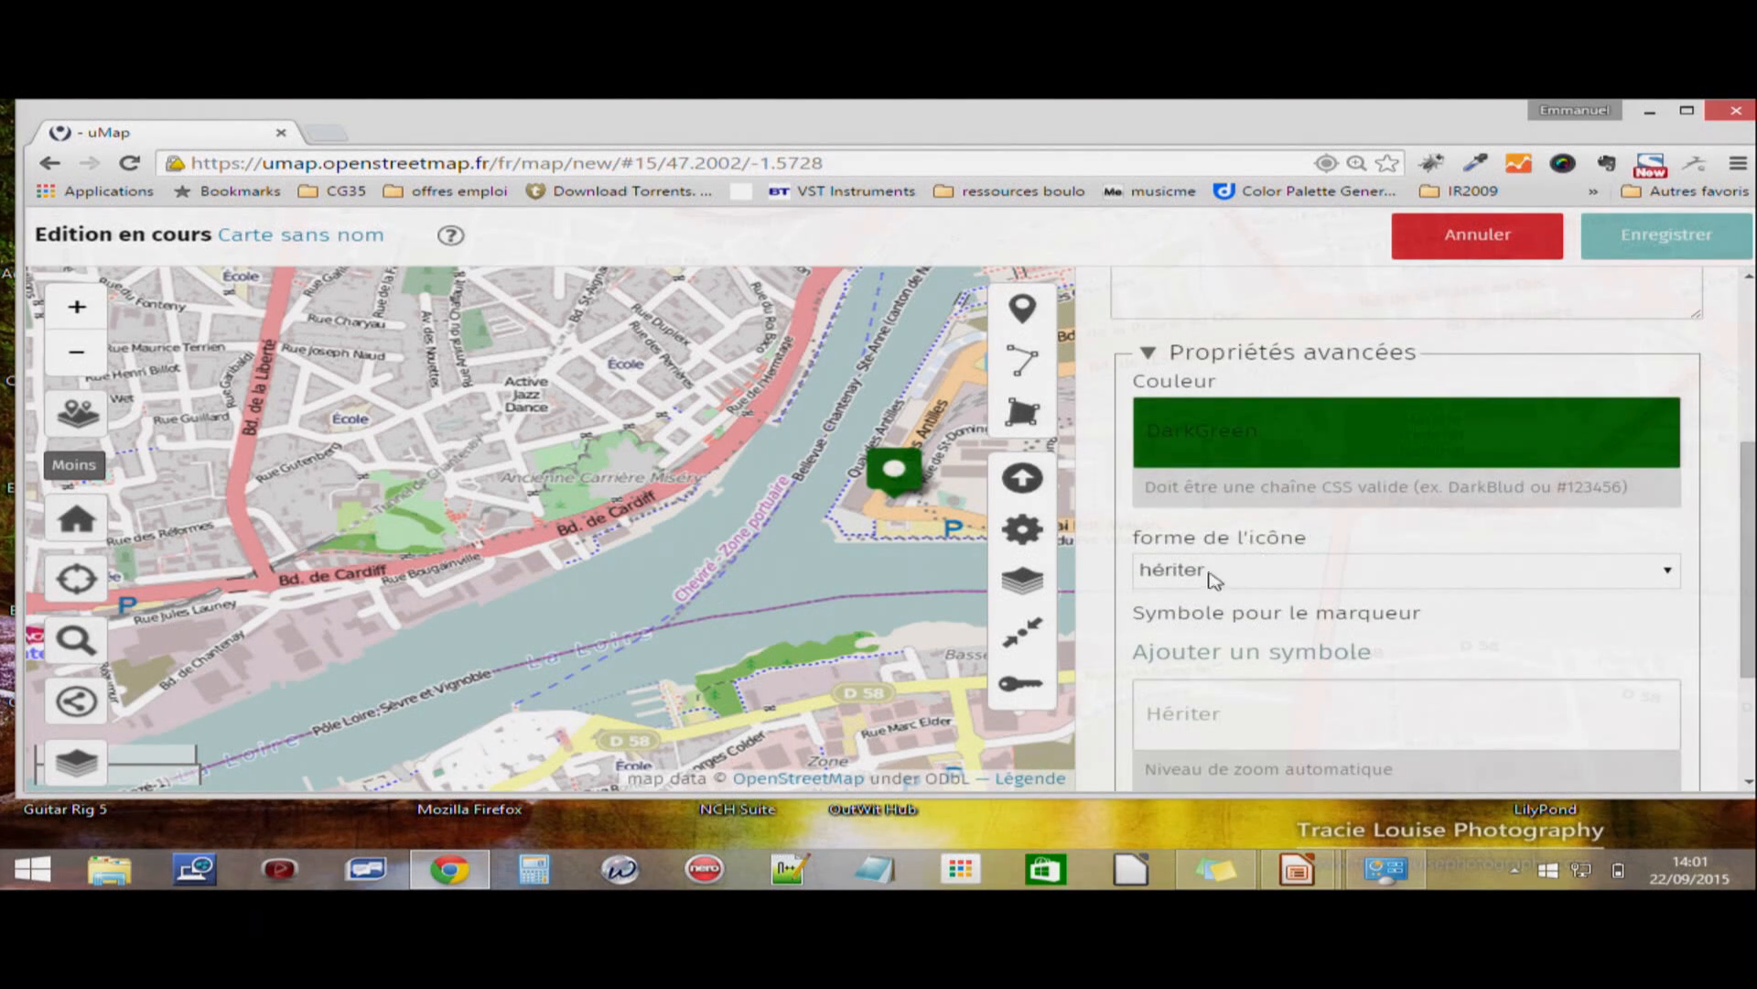
- Try the Cercle icon shape on the Ouest Medialab marker, and set its shape to Épingle
click(1664, 574)
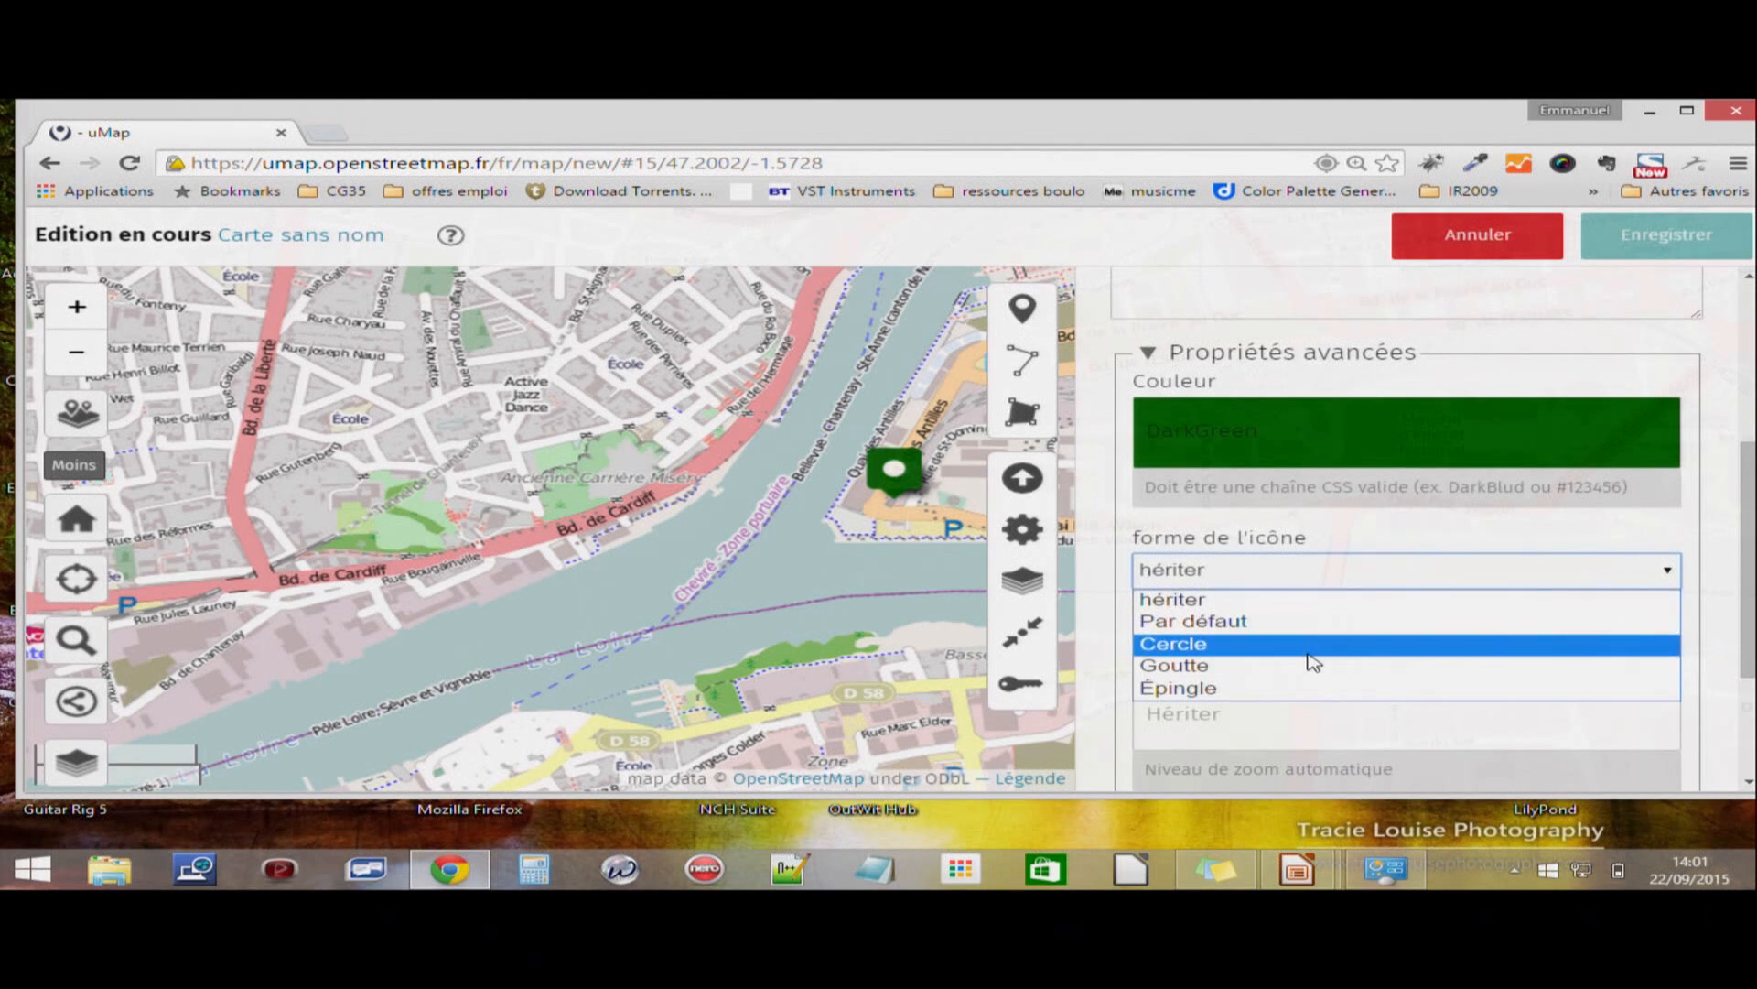
click(1277, 643)
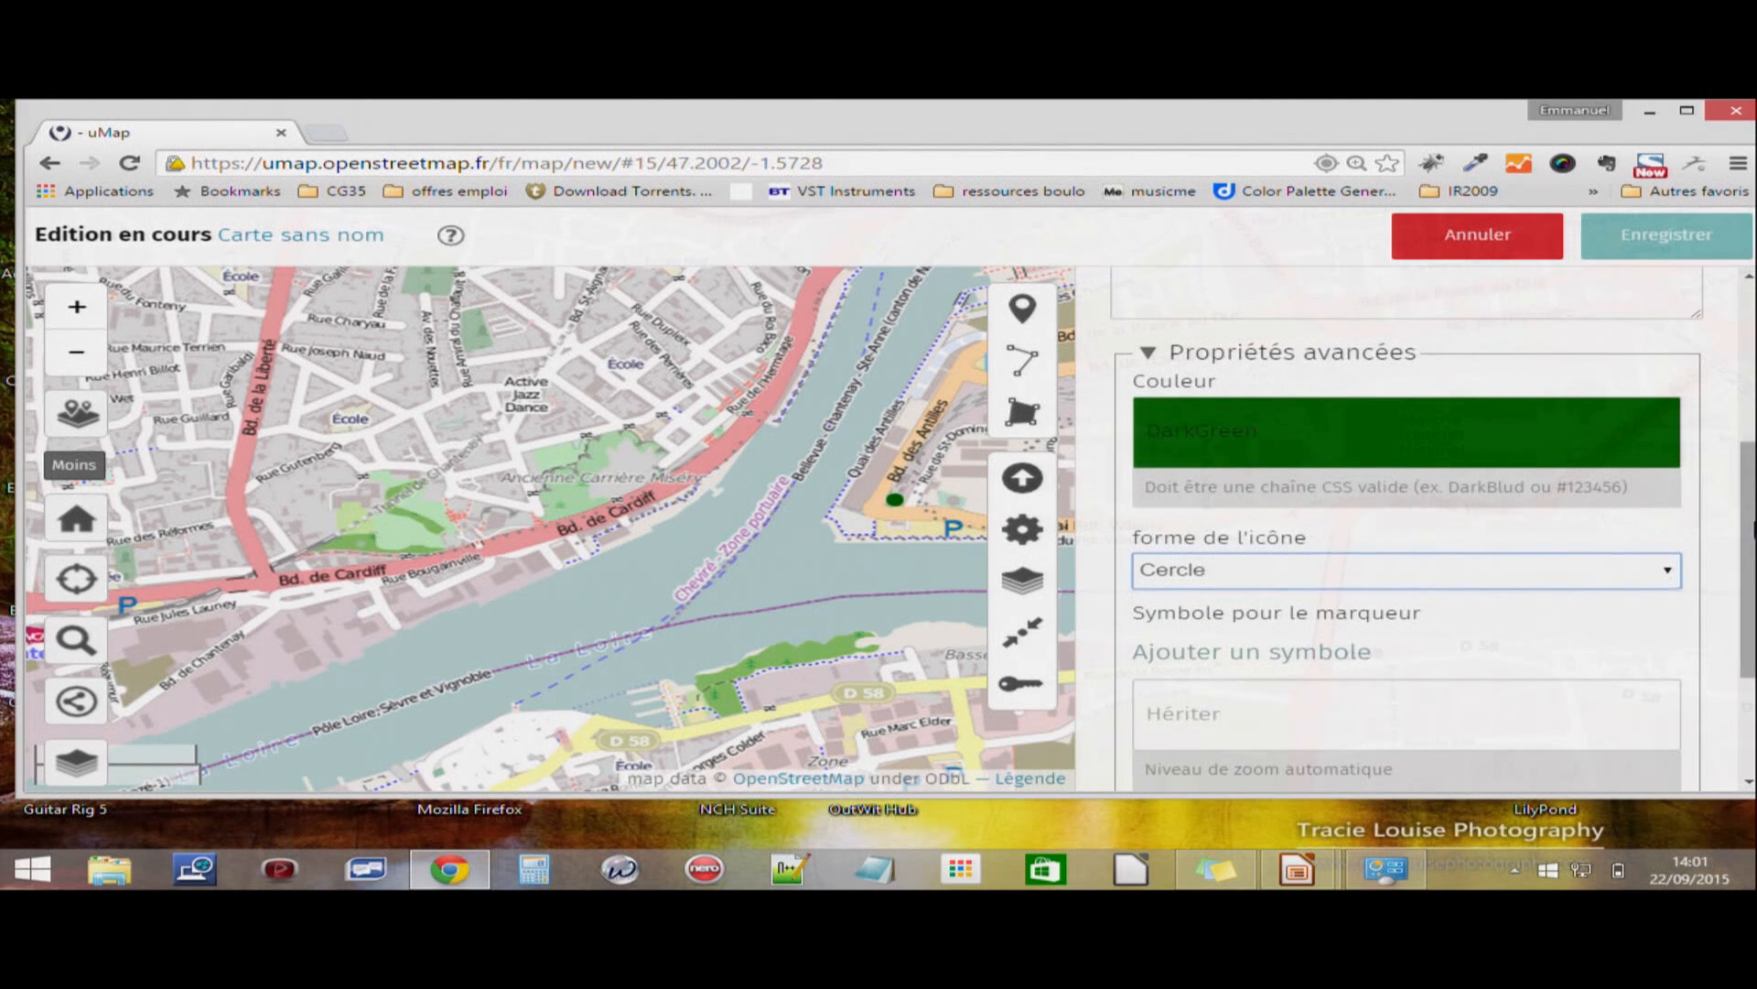
click(1667, 571)
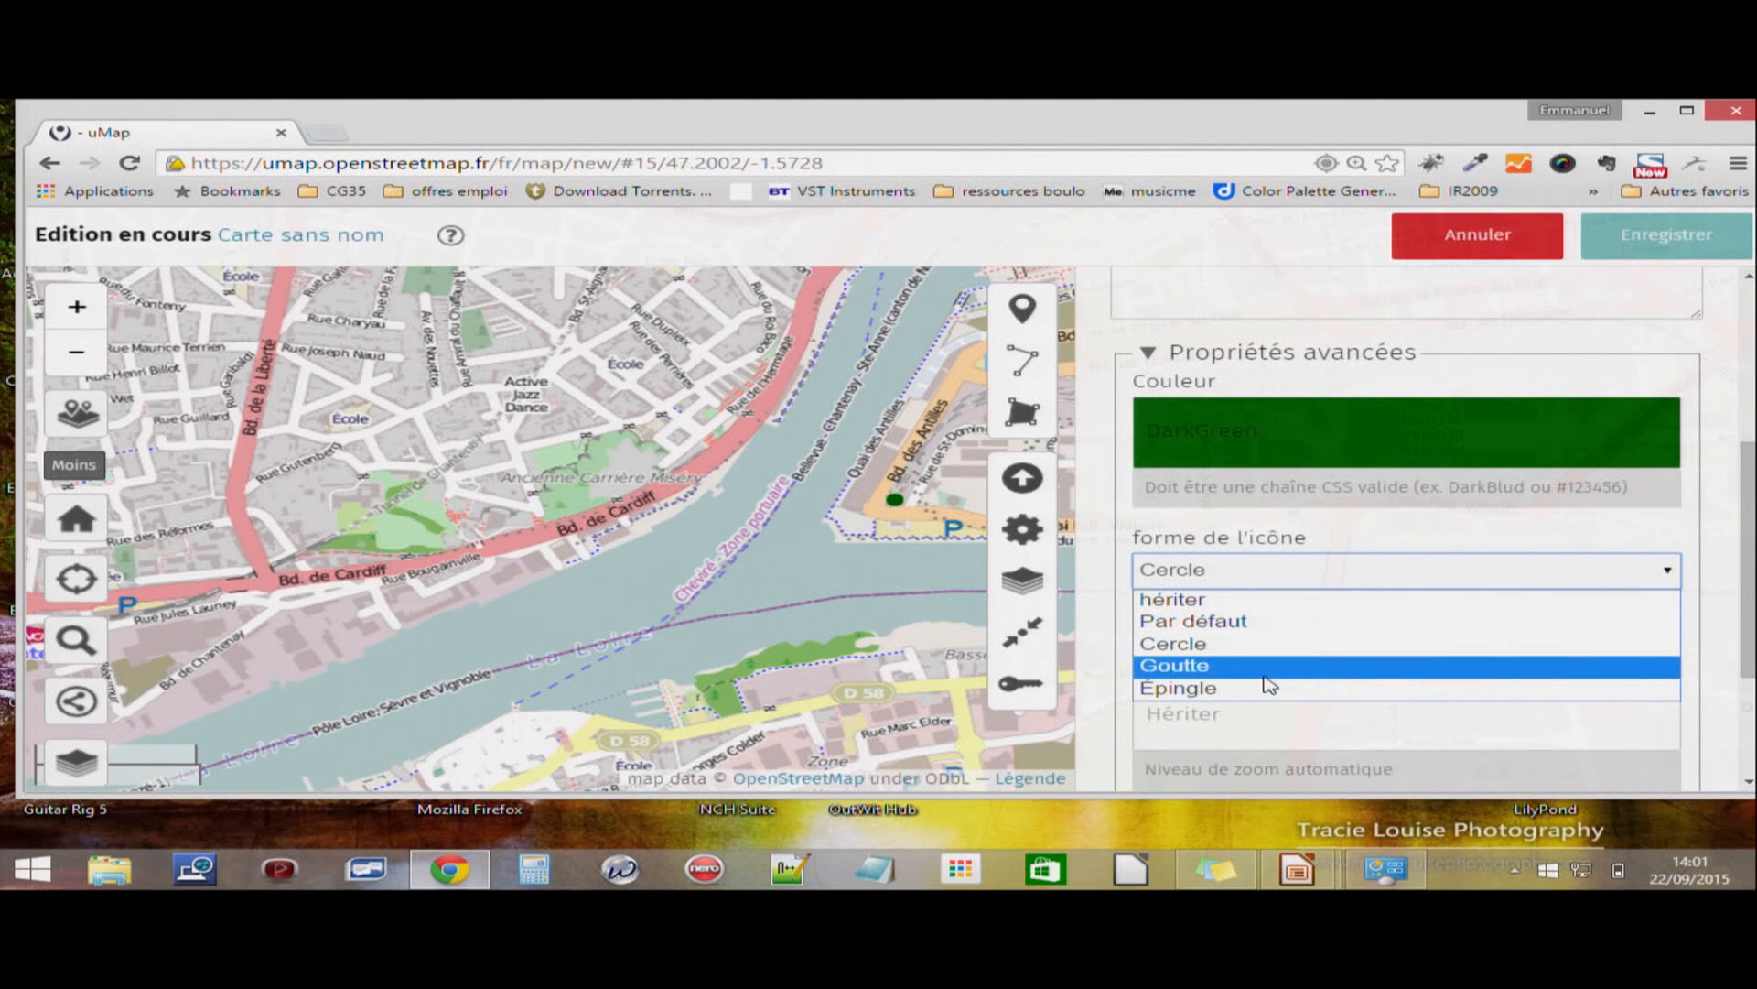
click(1592, 688)
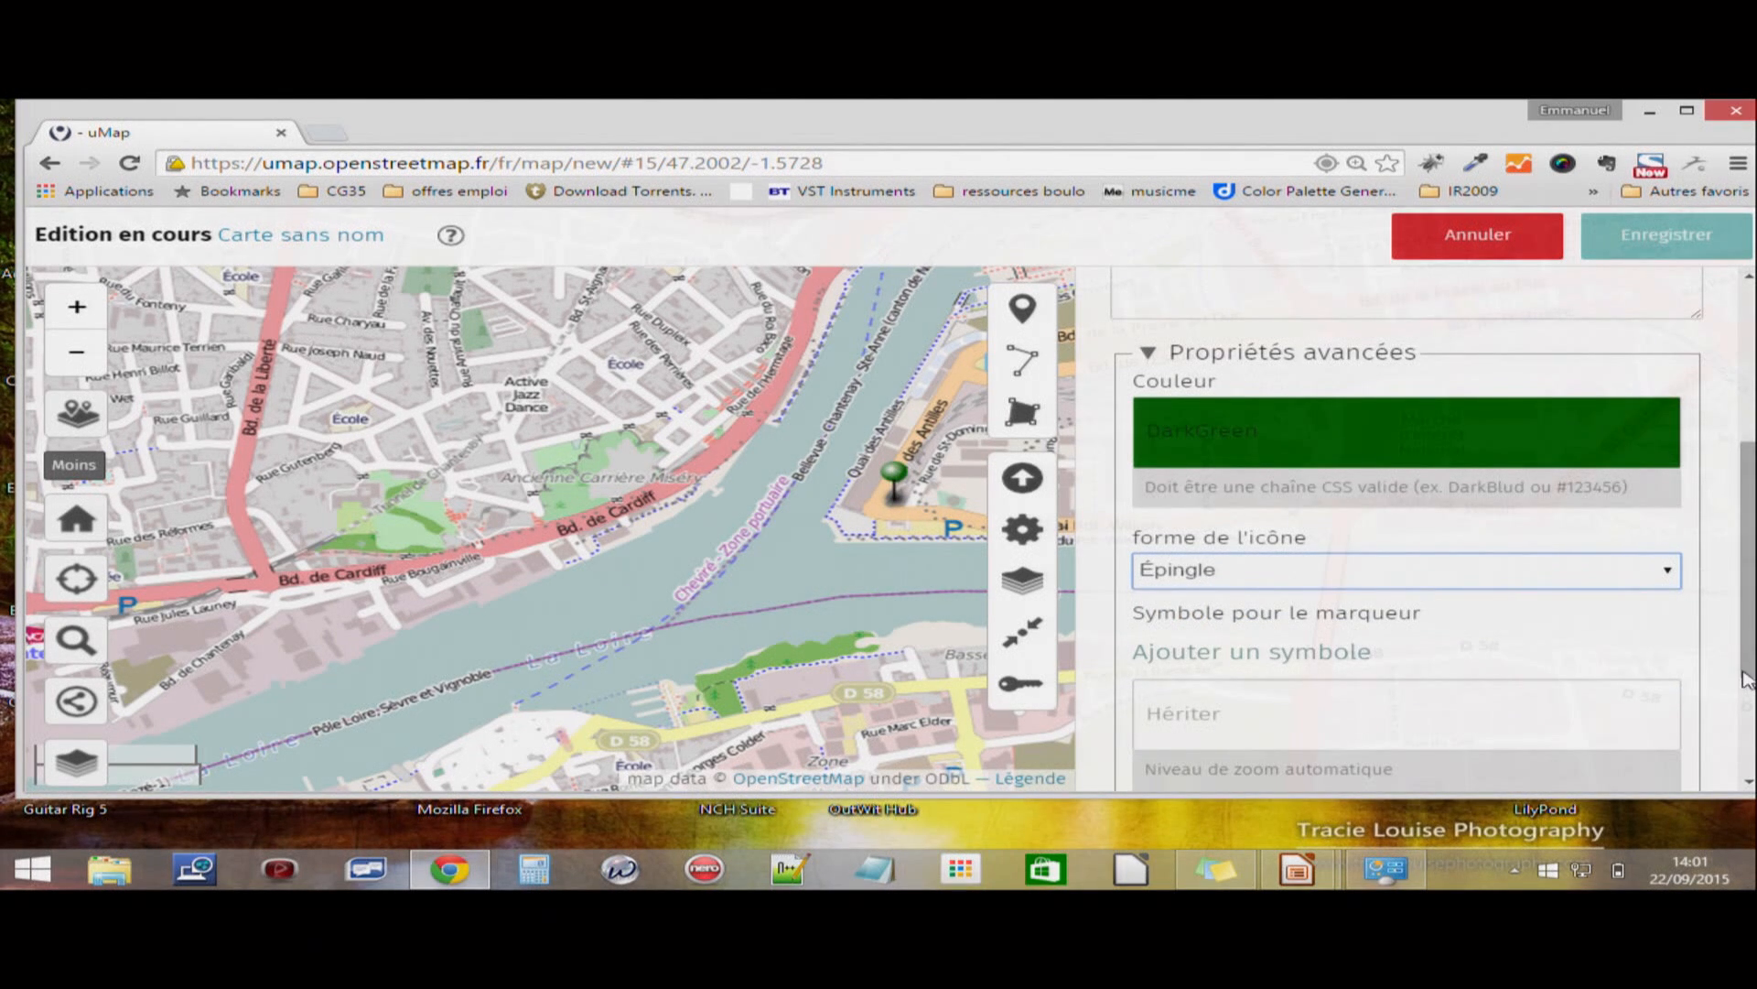
scroll(1730, 659, down, 1)
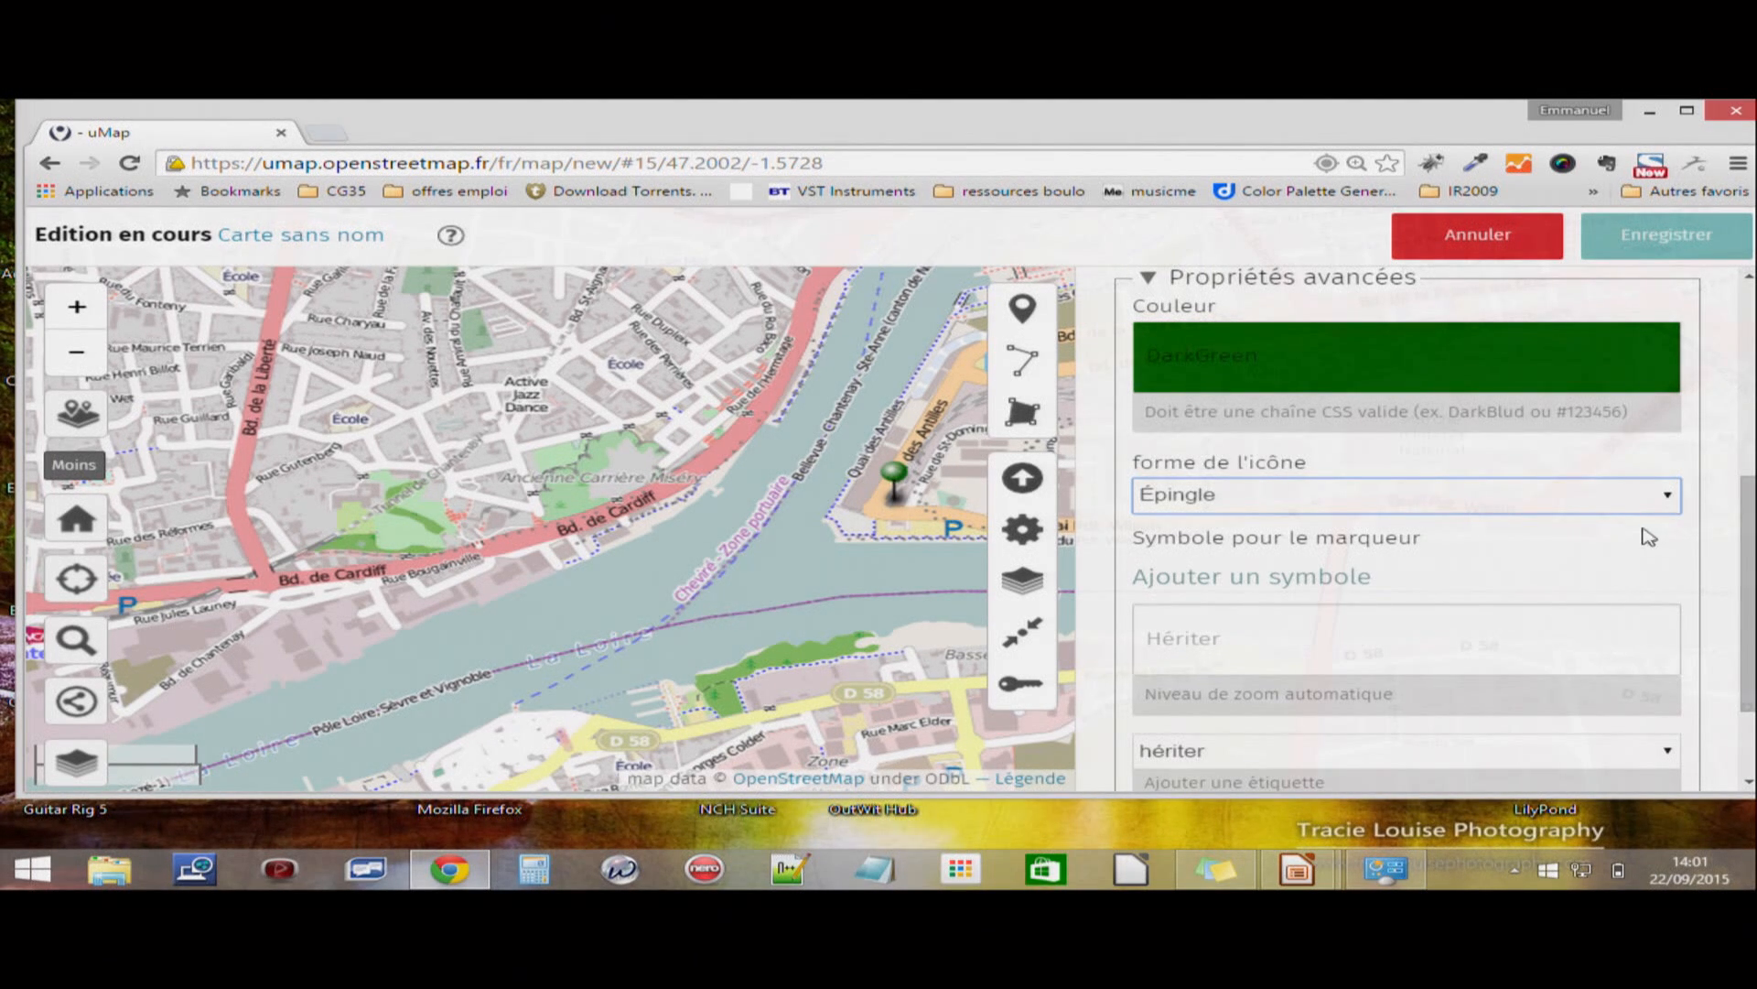
scroll(1750, 560, down, 2)
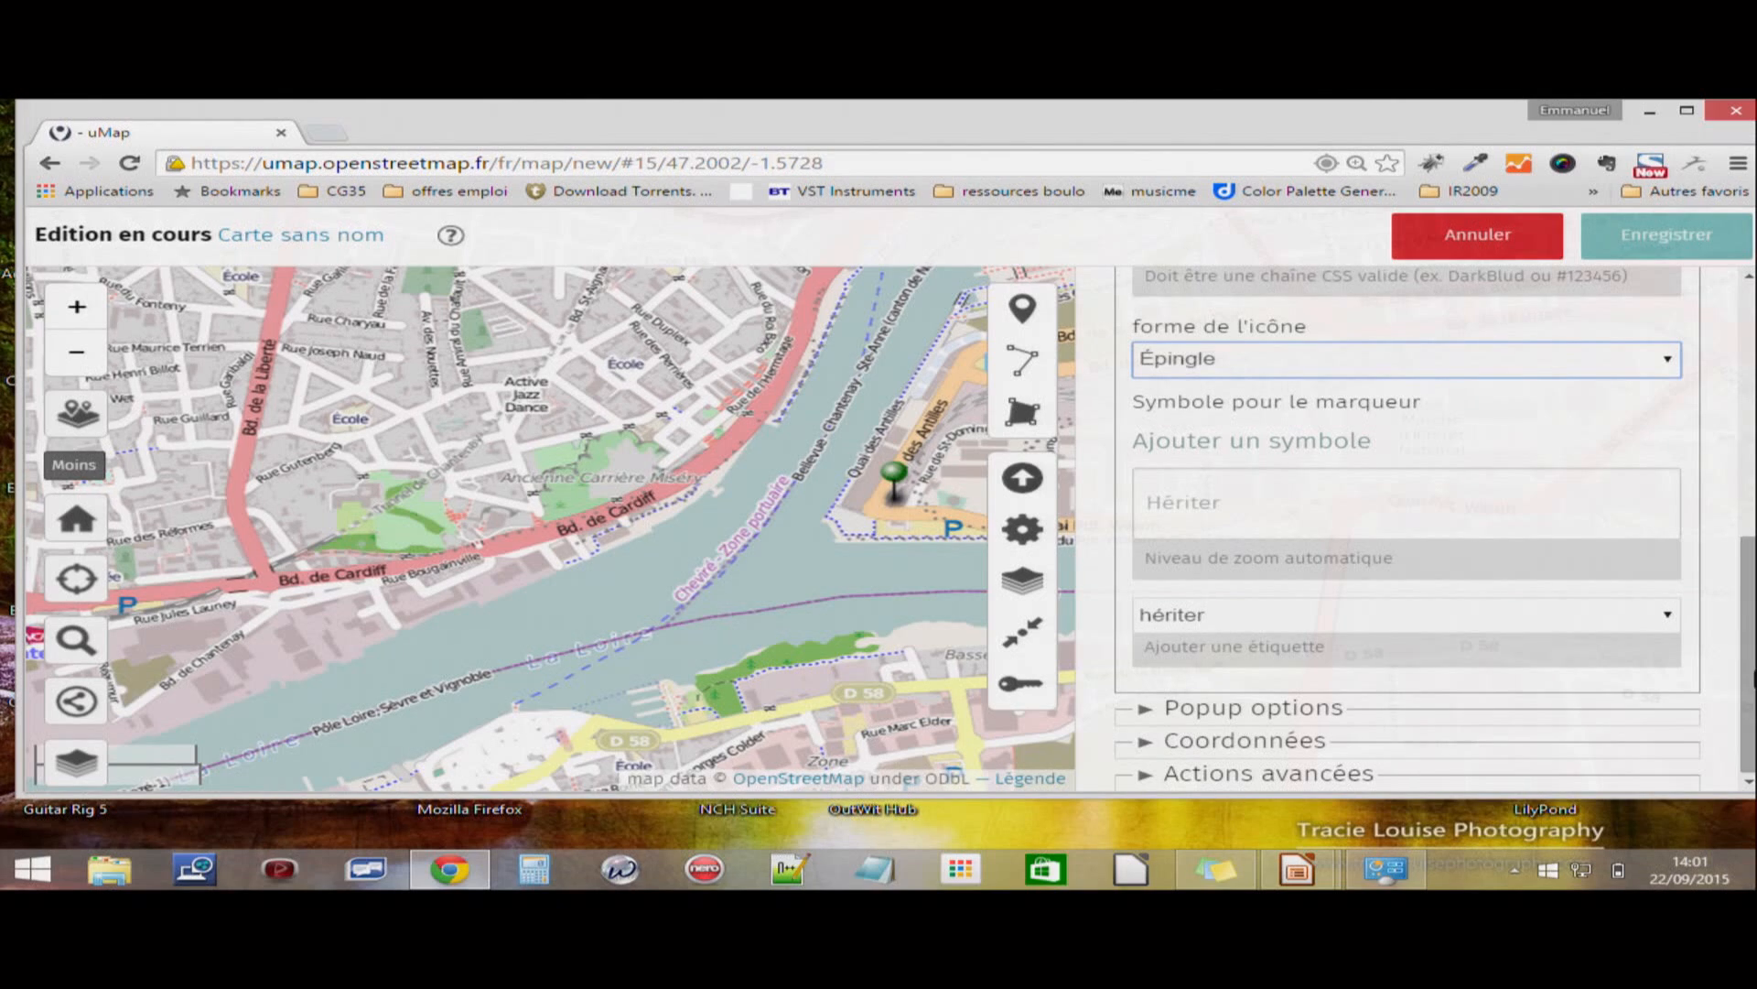
- Save the map and preview the Ouest Medialab marker's popup with editing disabled
click(1661, 239)
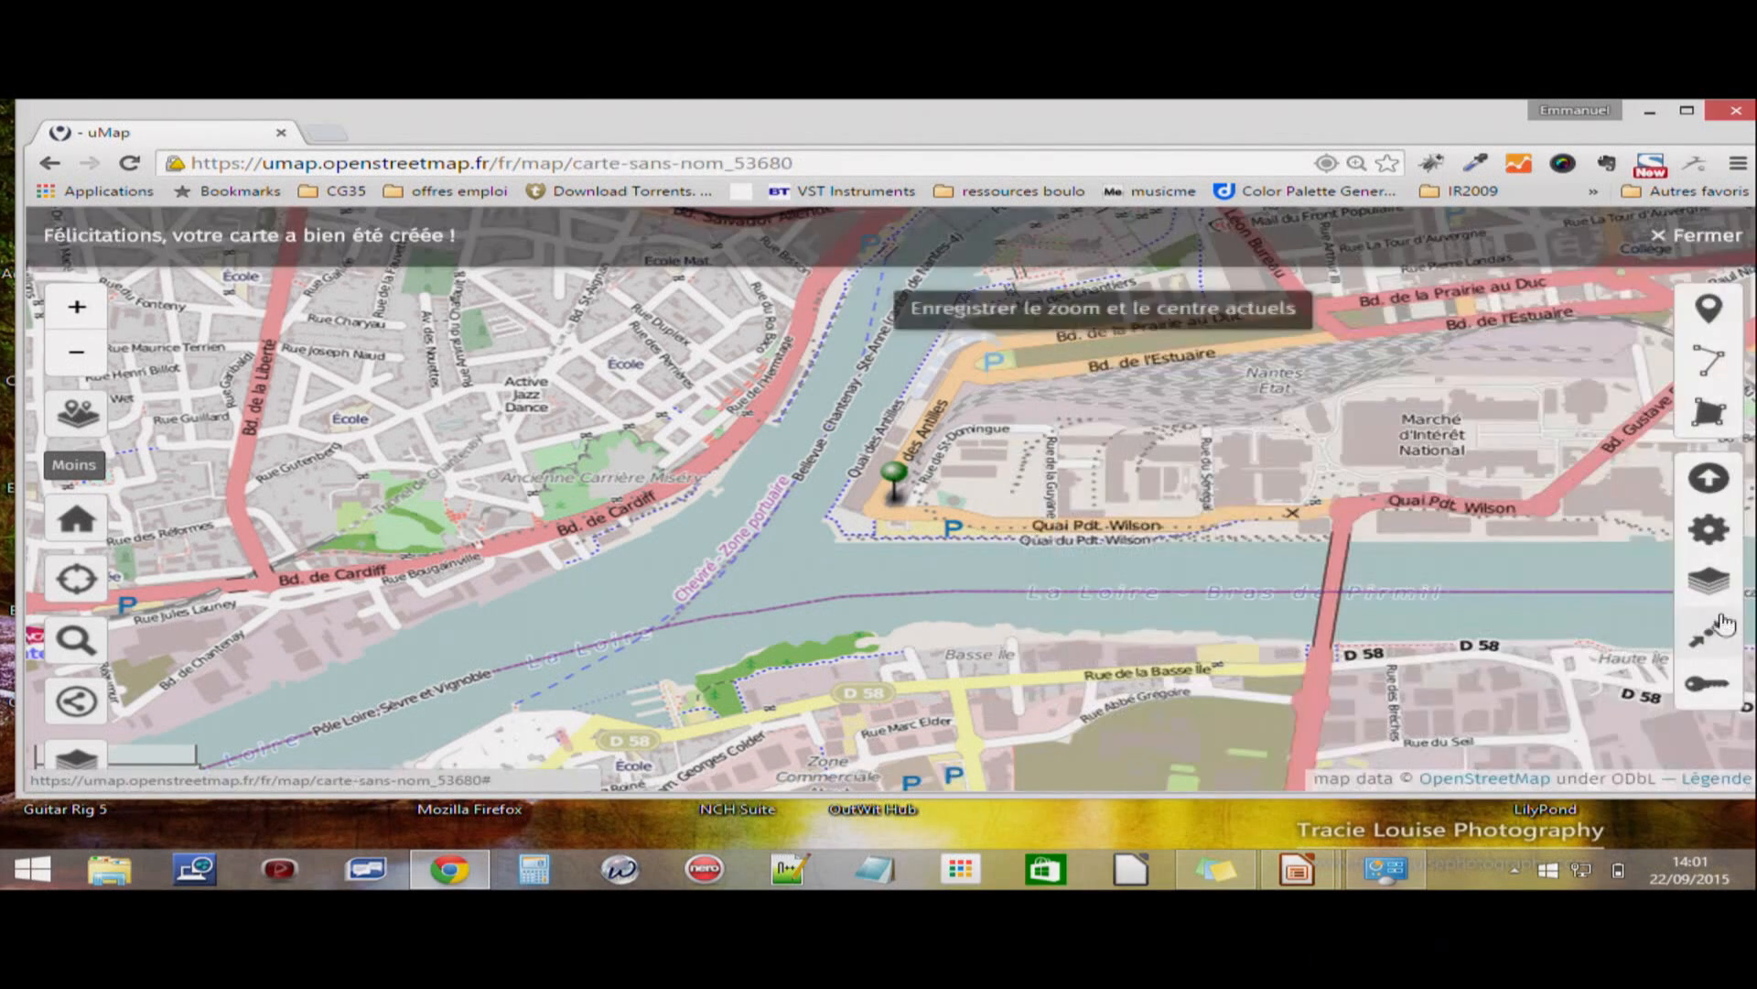
click(1682, 232)
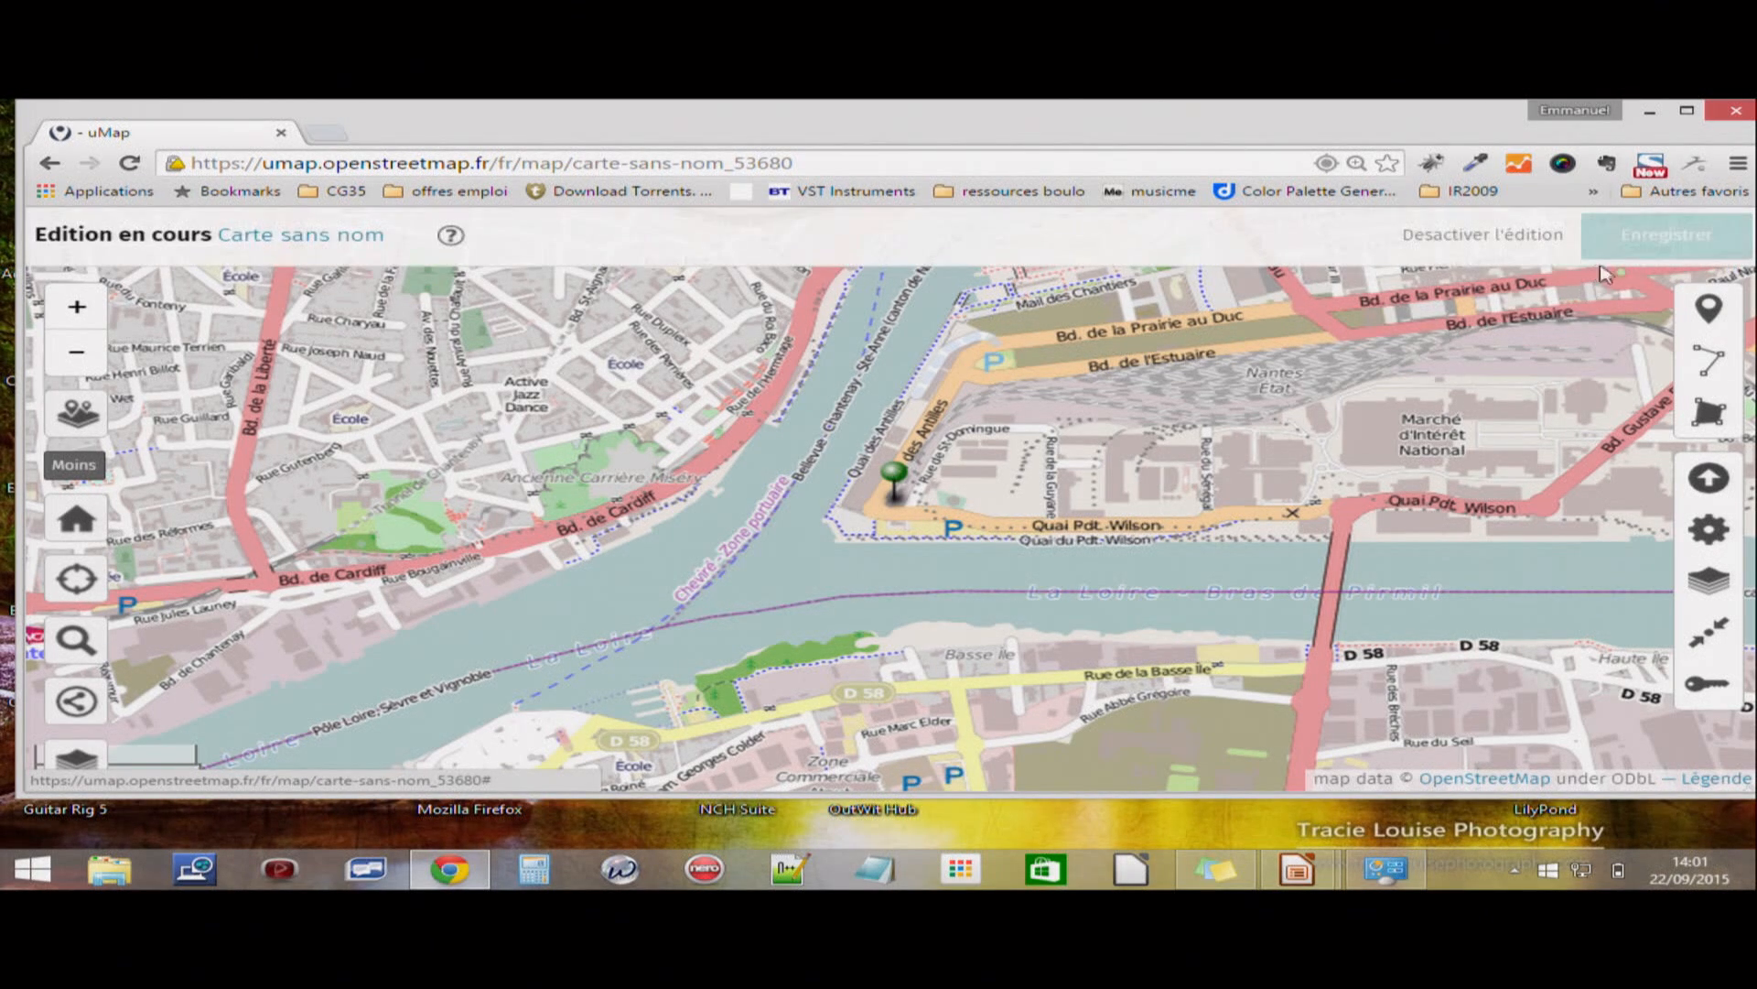
click(1465, 237)
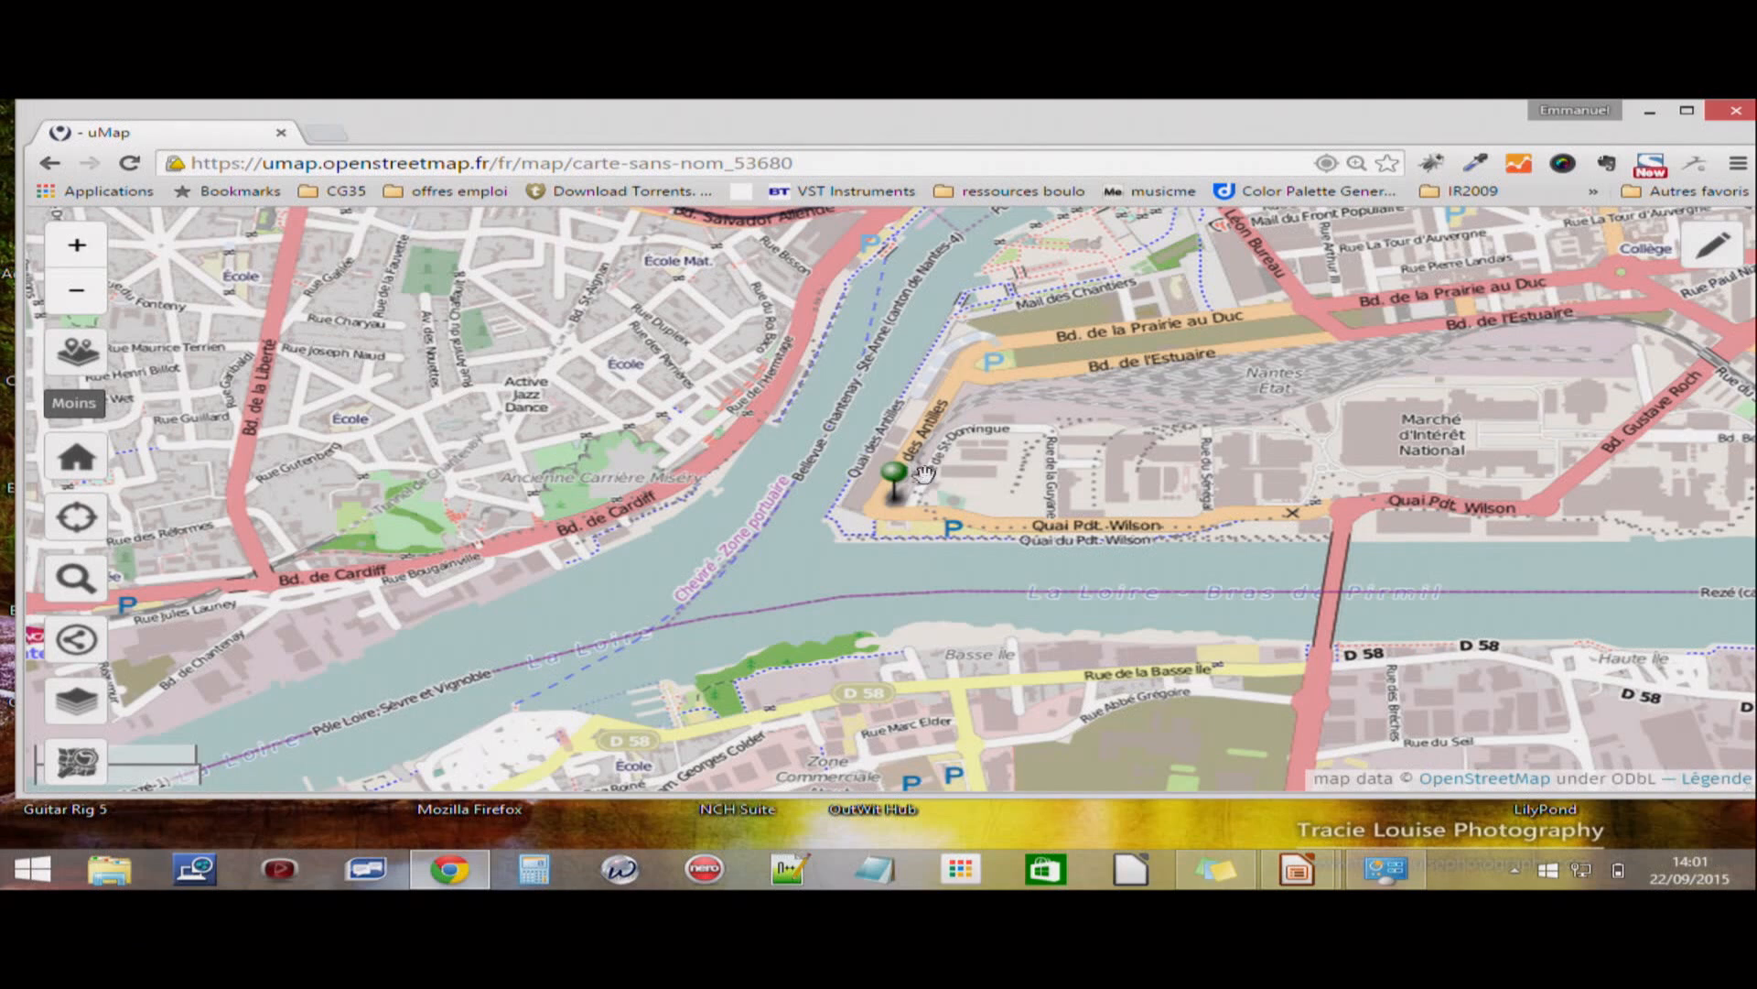
click(894, 476)
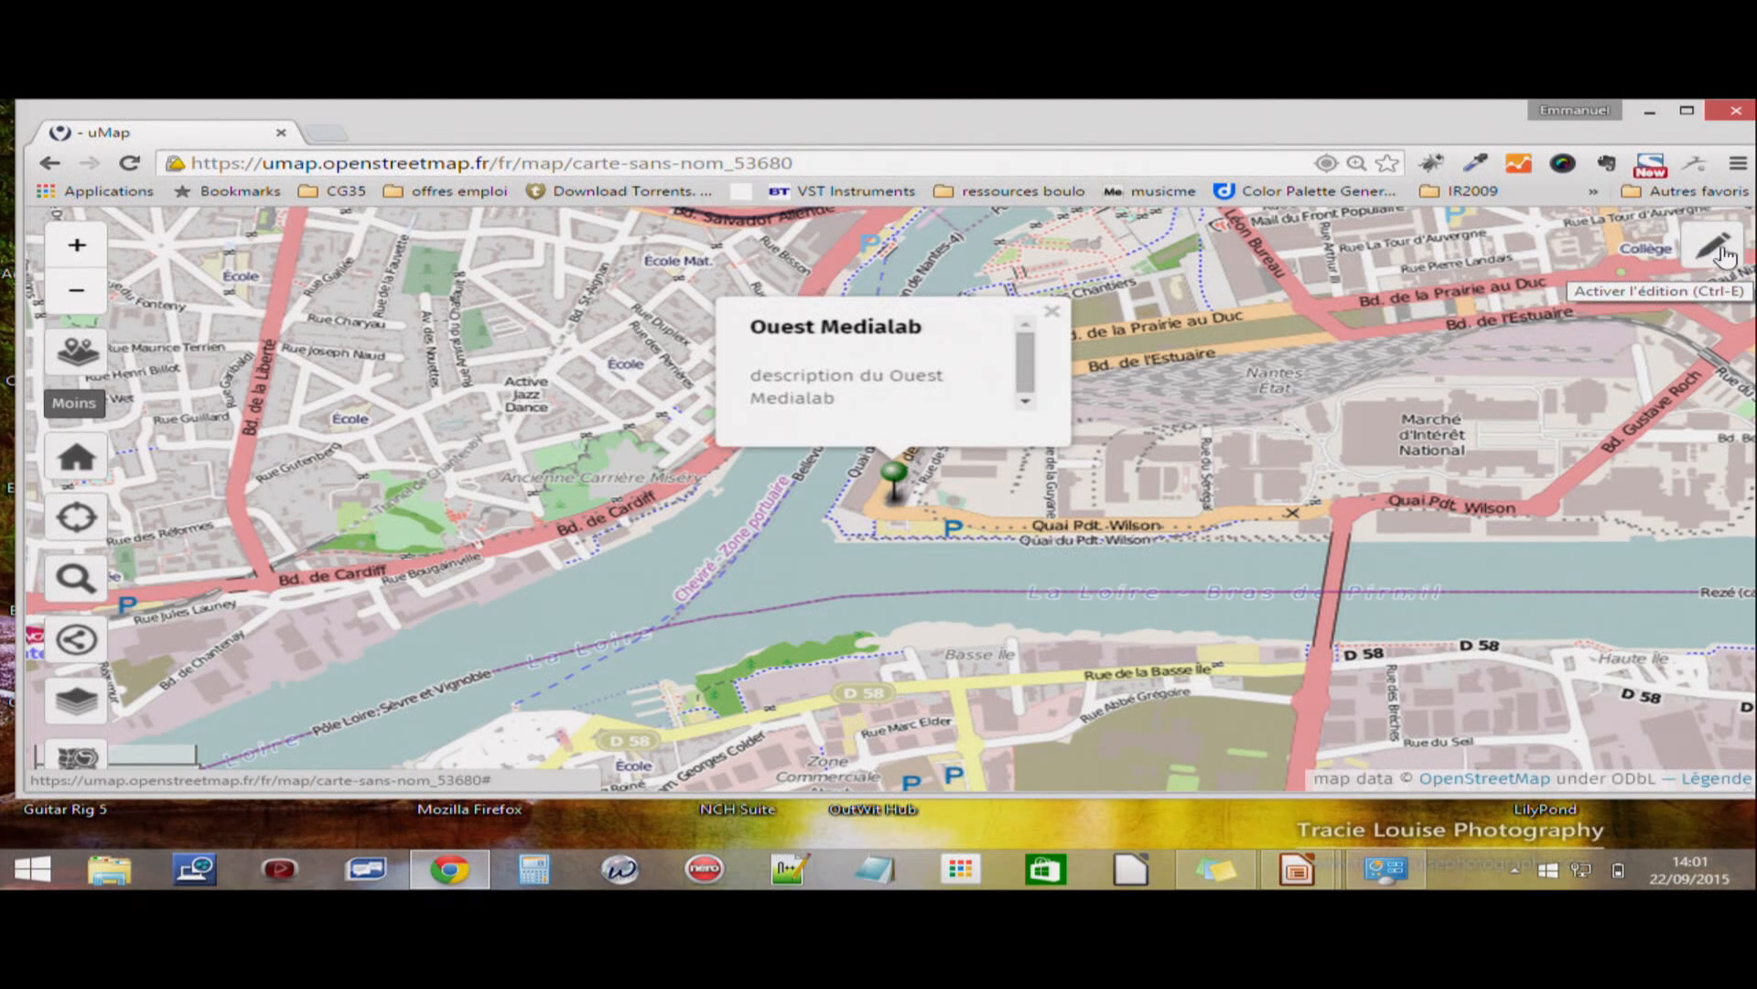
- Maximise the browser window
double_click(1281, 124)
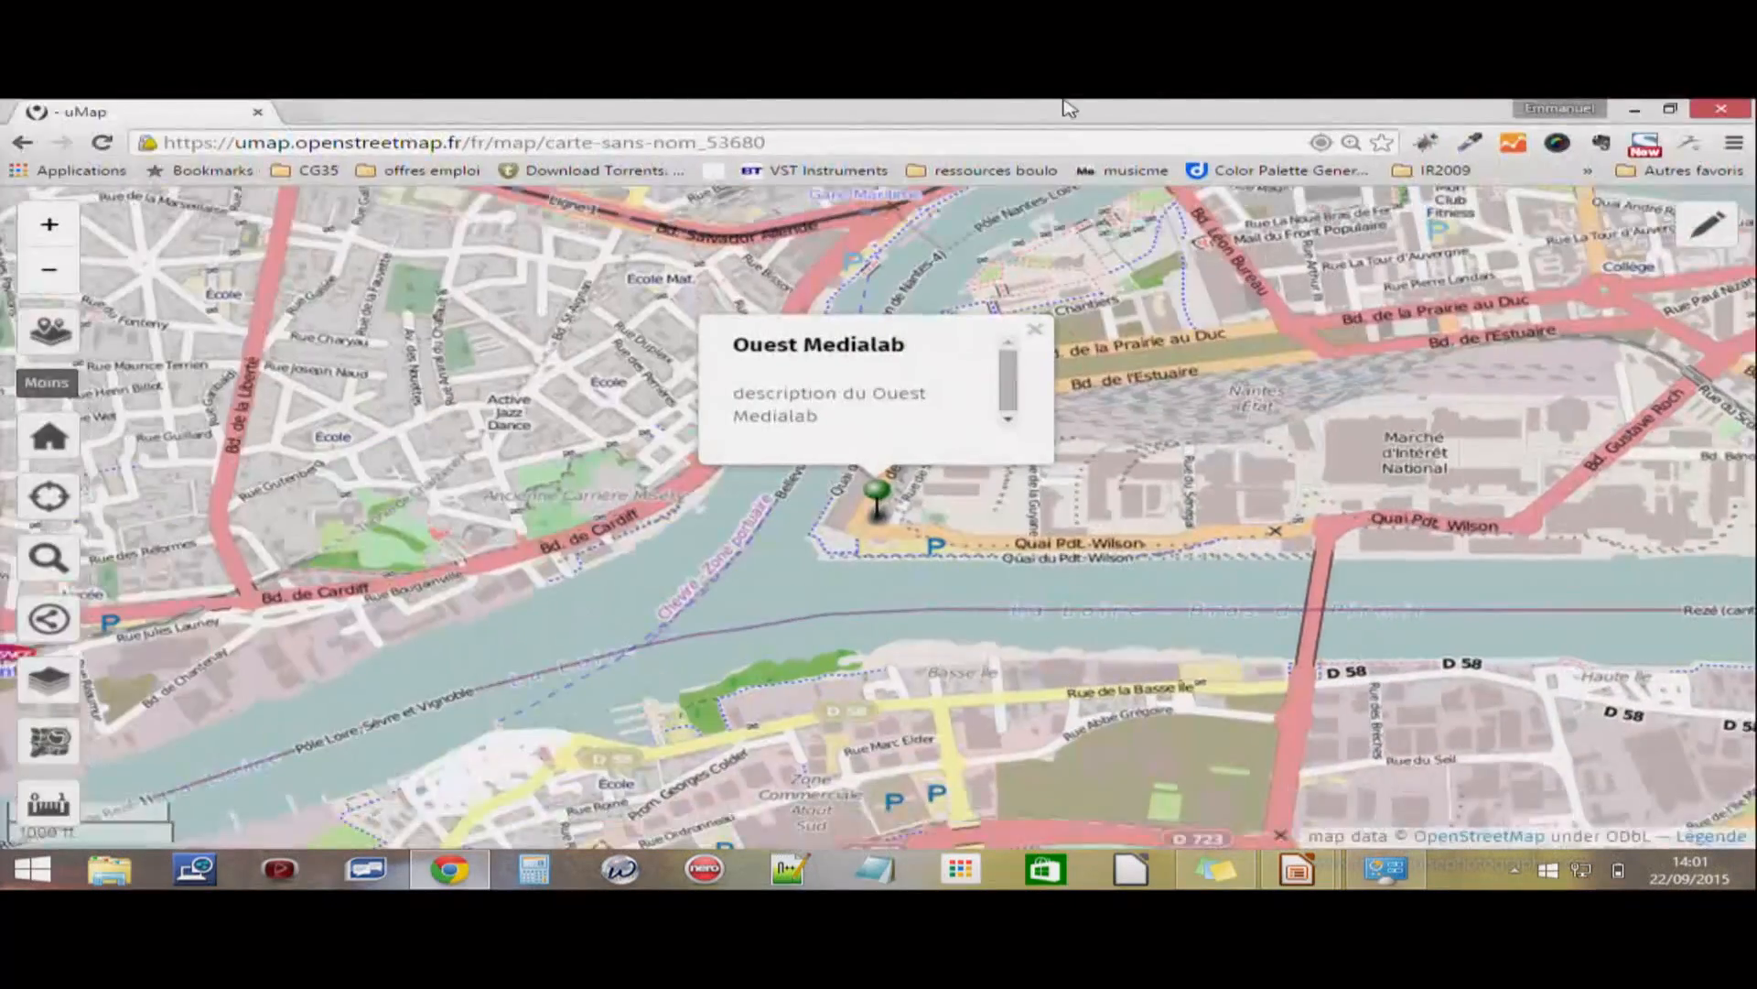
click(1672, 109)
drag(1470, 120, 1082, 99)
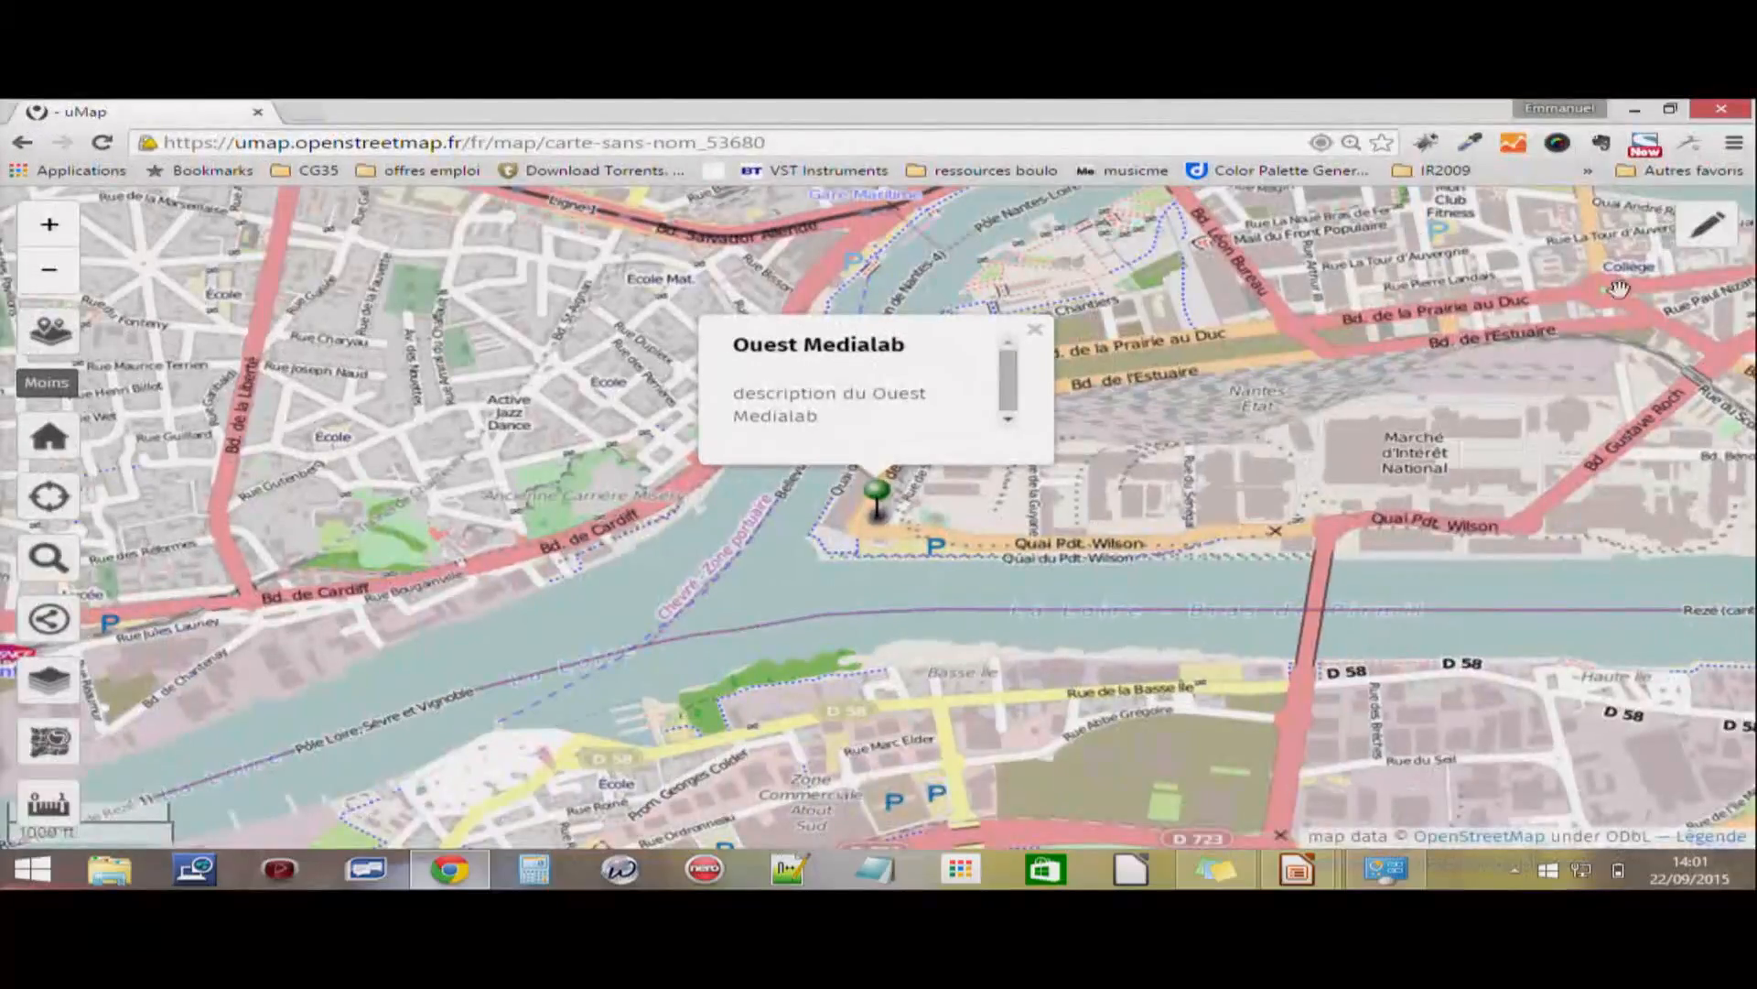
- Turn map editing back on and open the Ouest Medialab marker's form with the help for its description
click(1704, 227)
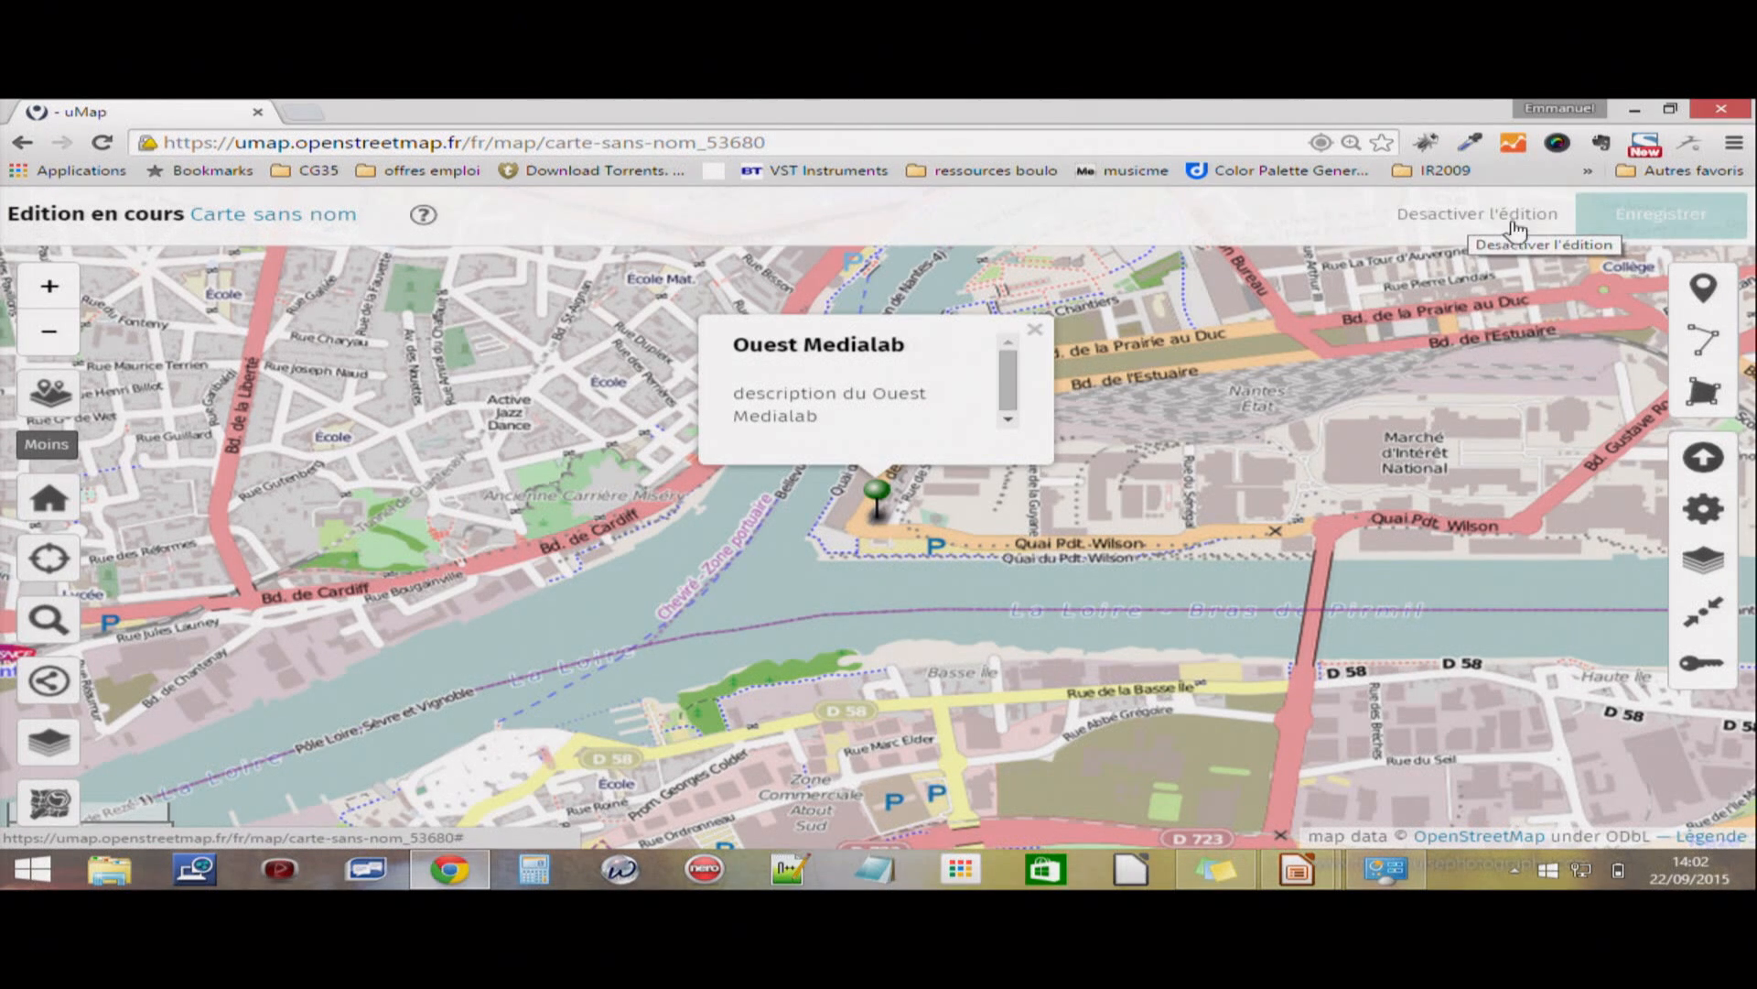
click(885, 495)
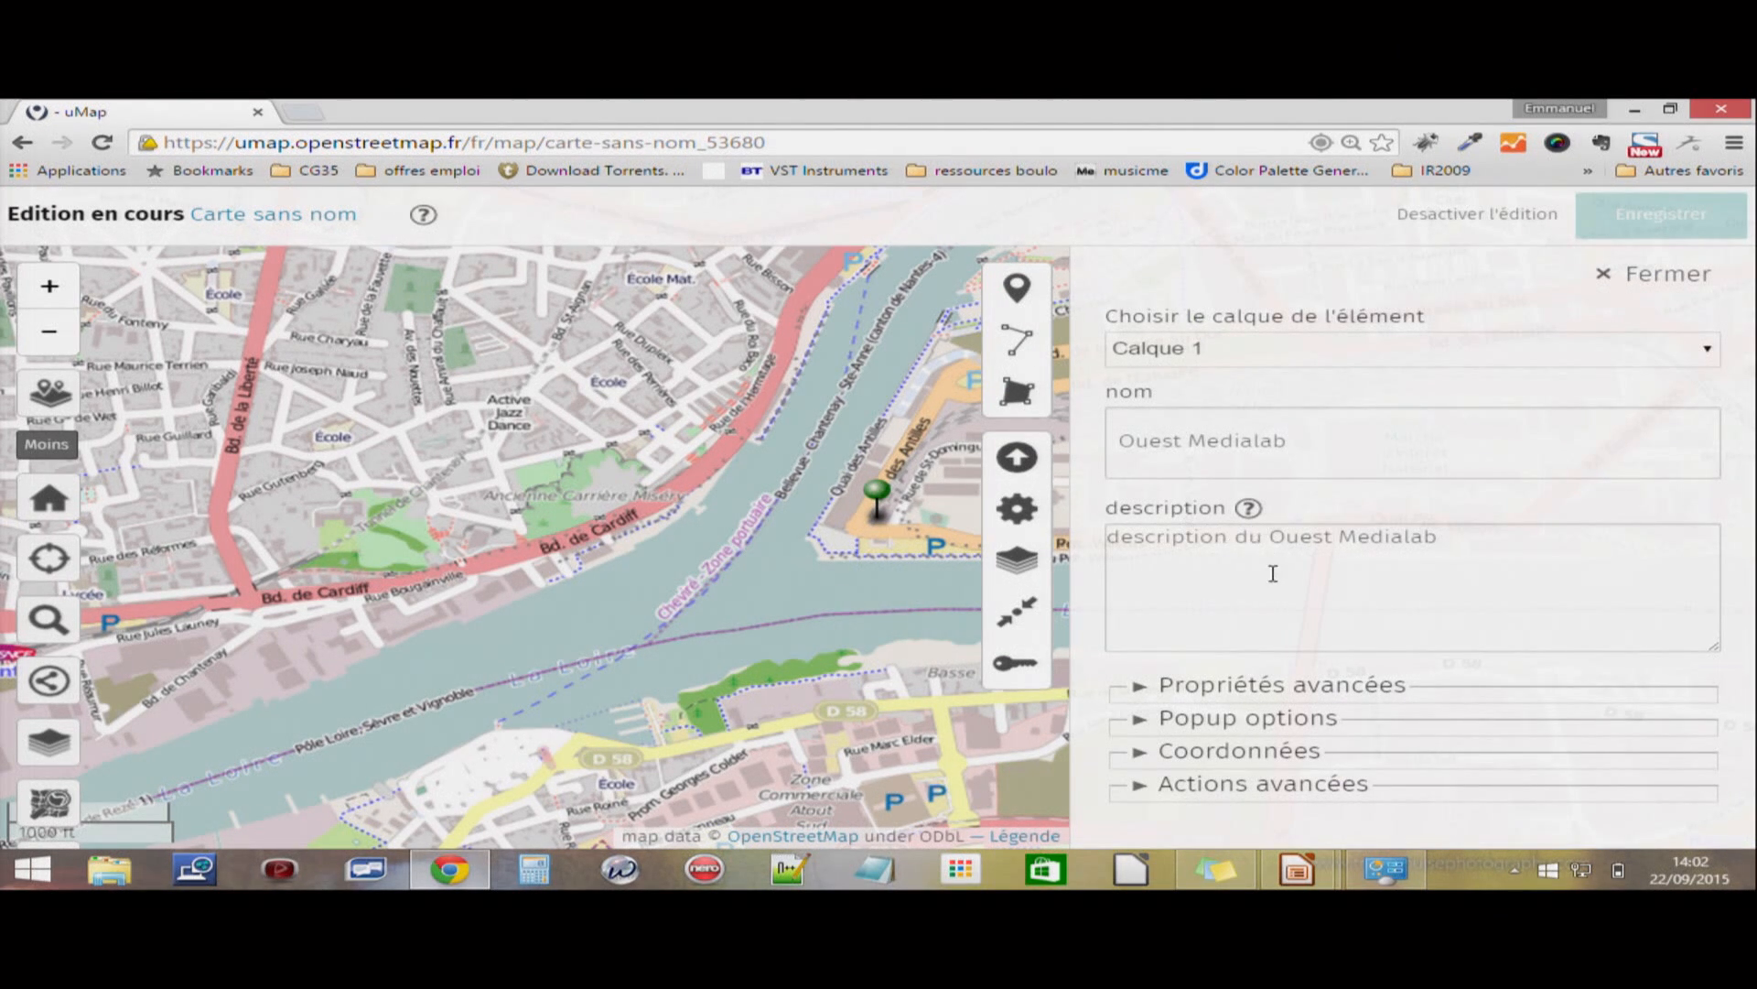
click(1249, 512)
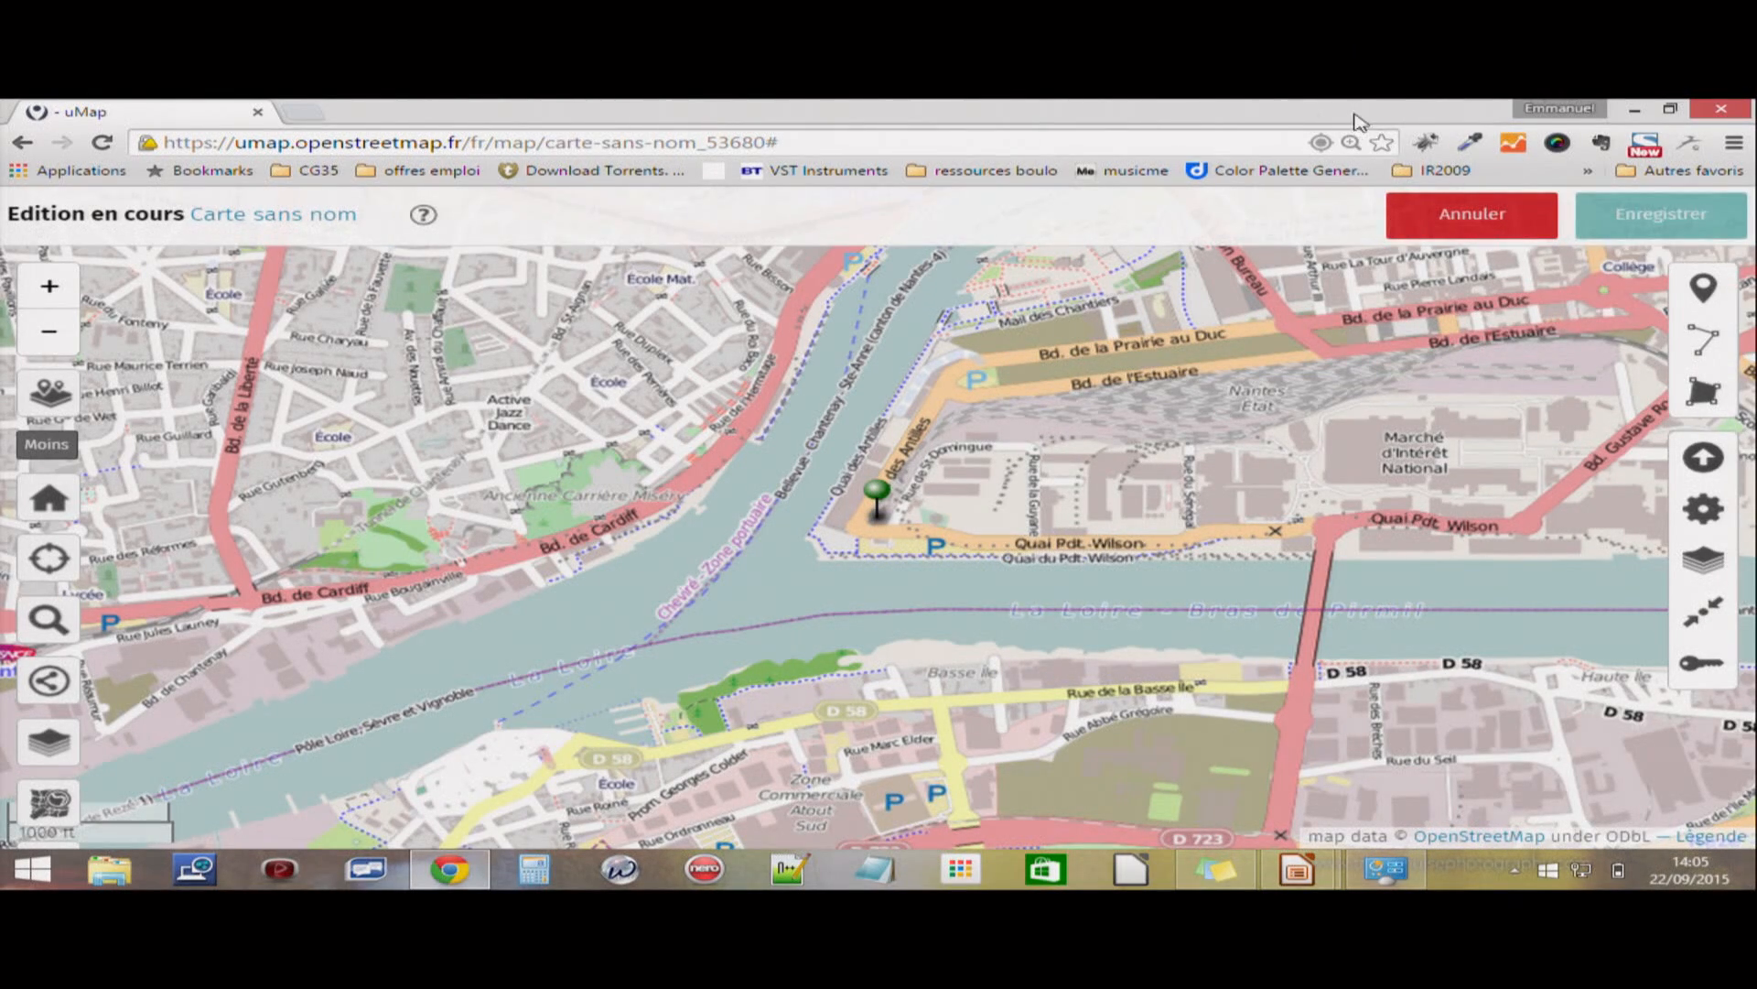
- Draw a multi-point line following Boulevard de Cardiff north-east along the river to Quai Marquis d'Aiguillon
drag(1351, 112, 1083, 126)
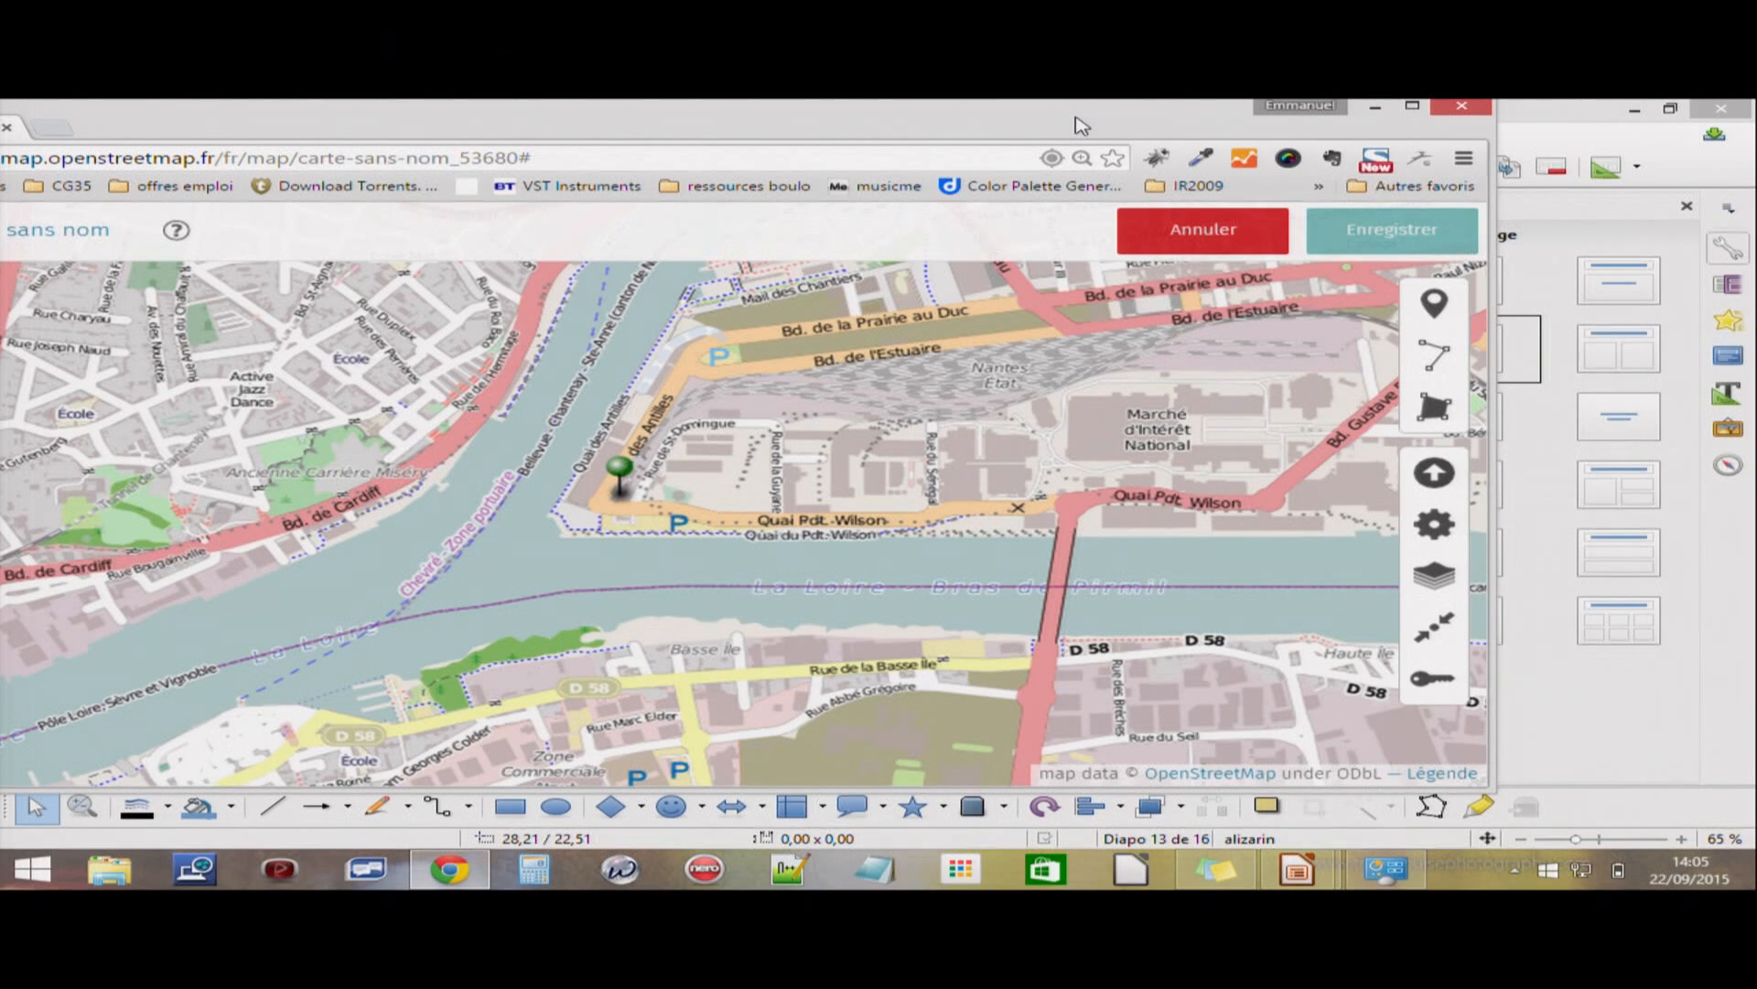
drag(1082, 125, 1095, 130)
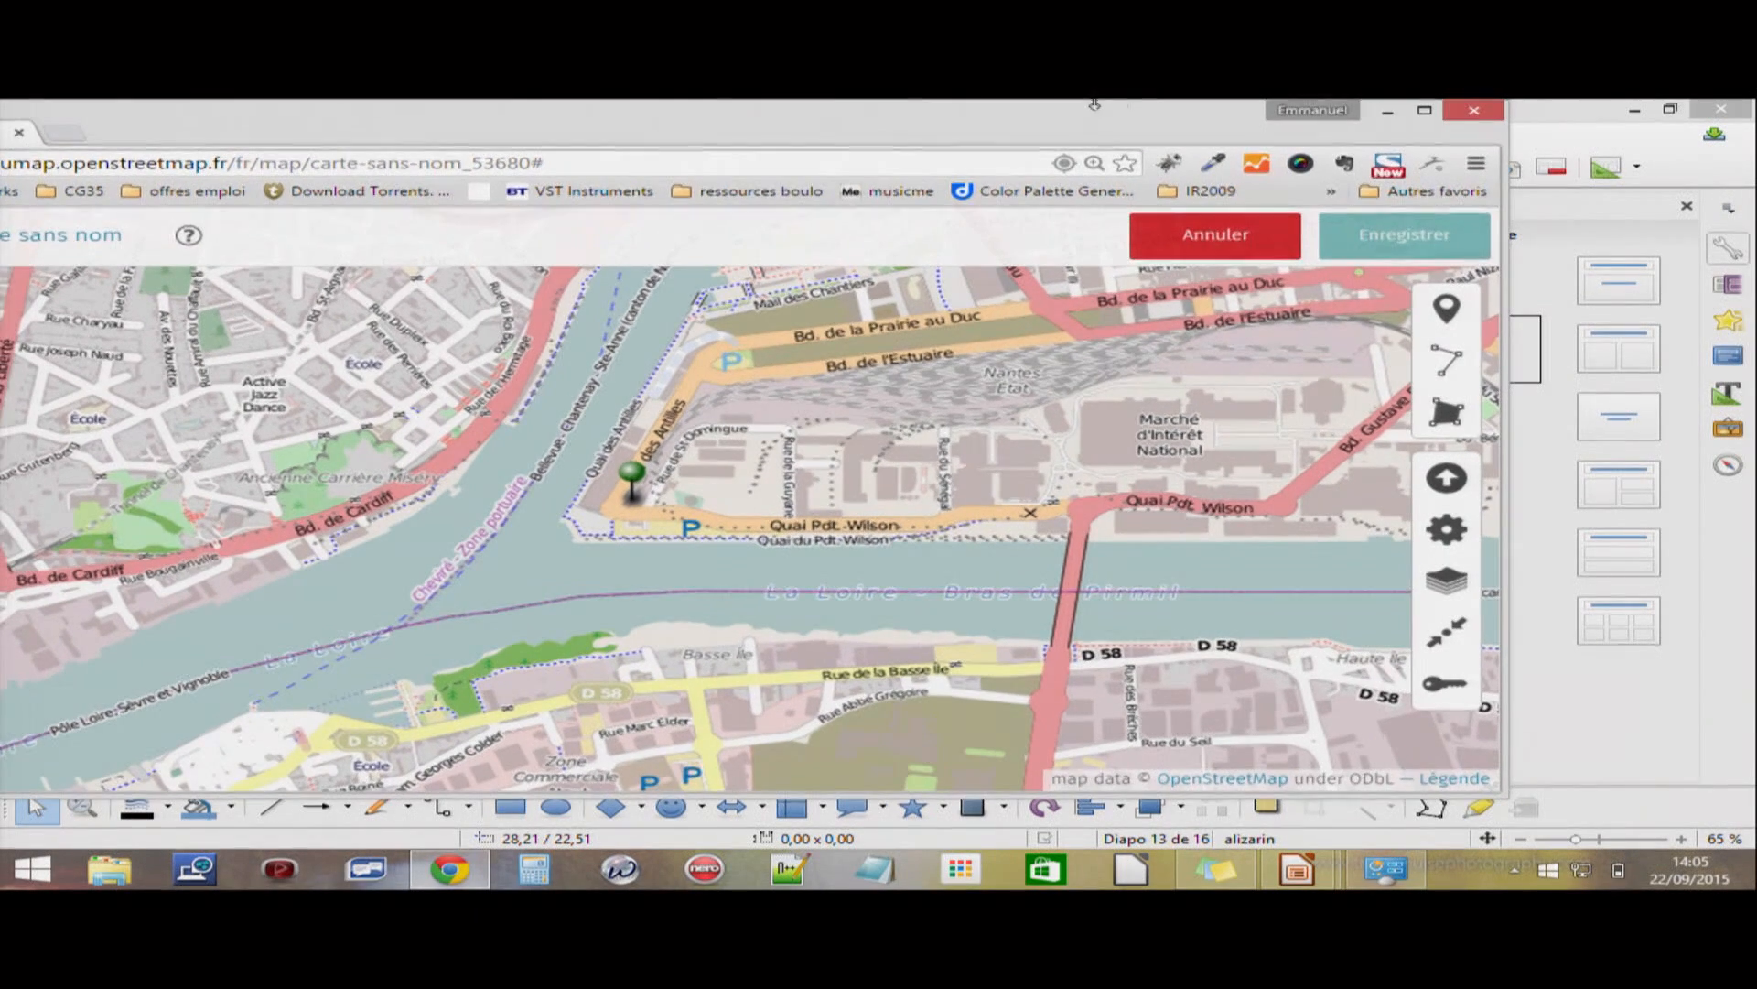
click(1446, 360)
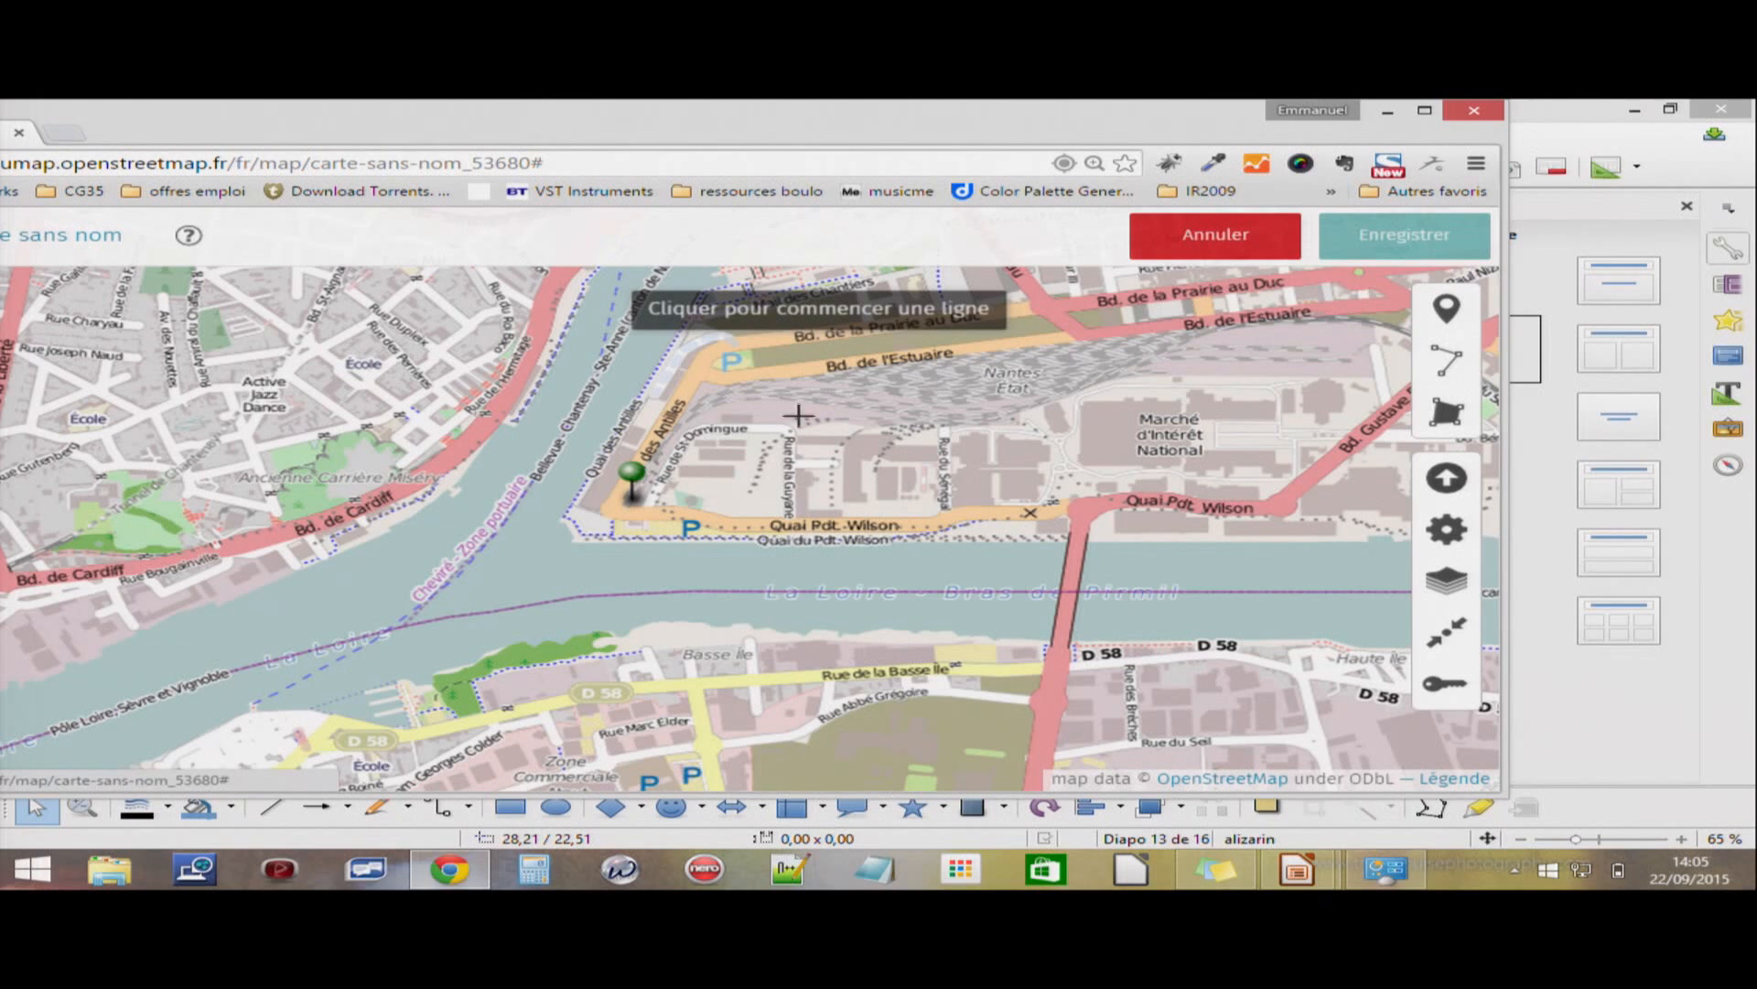
click(80, 575)
click(233, 547)
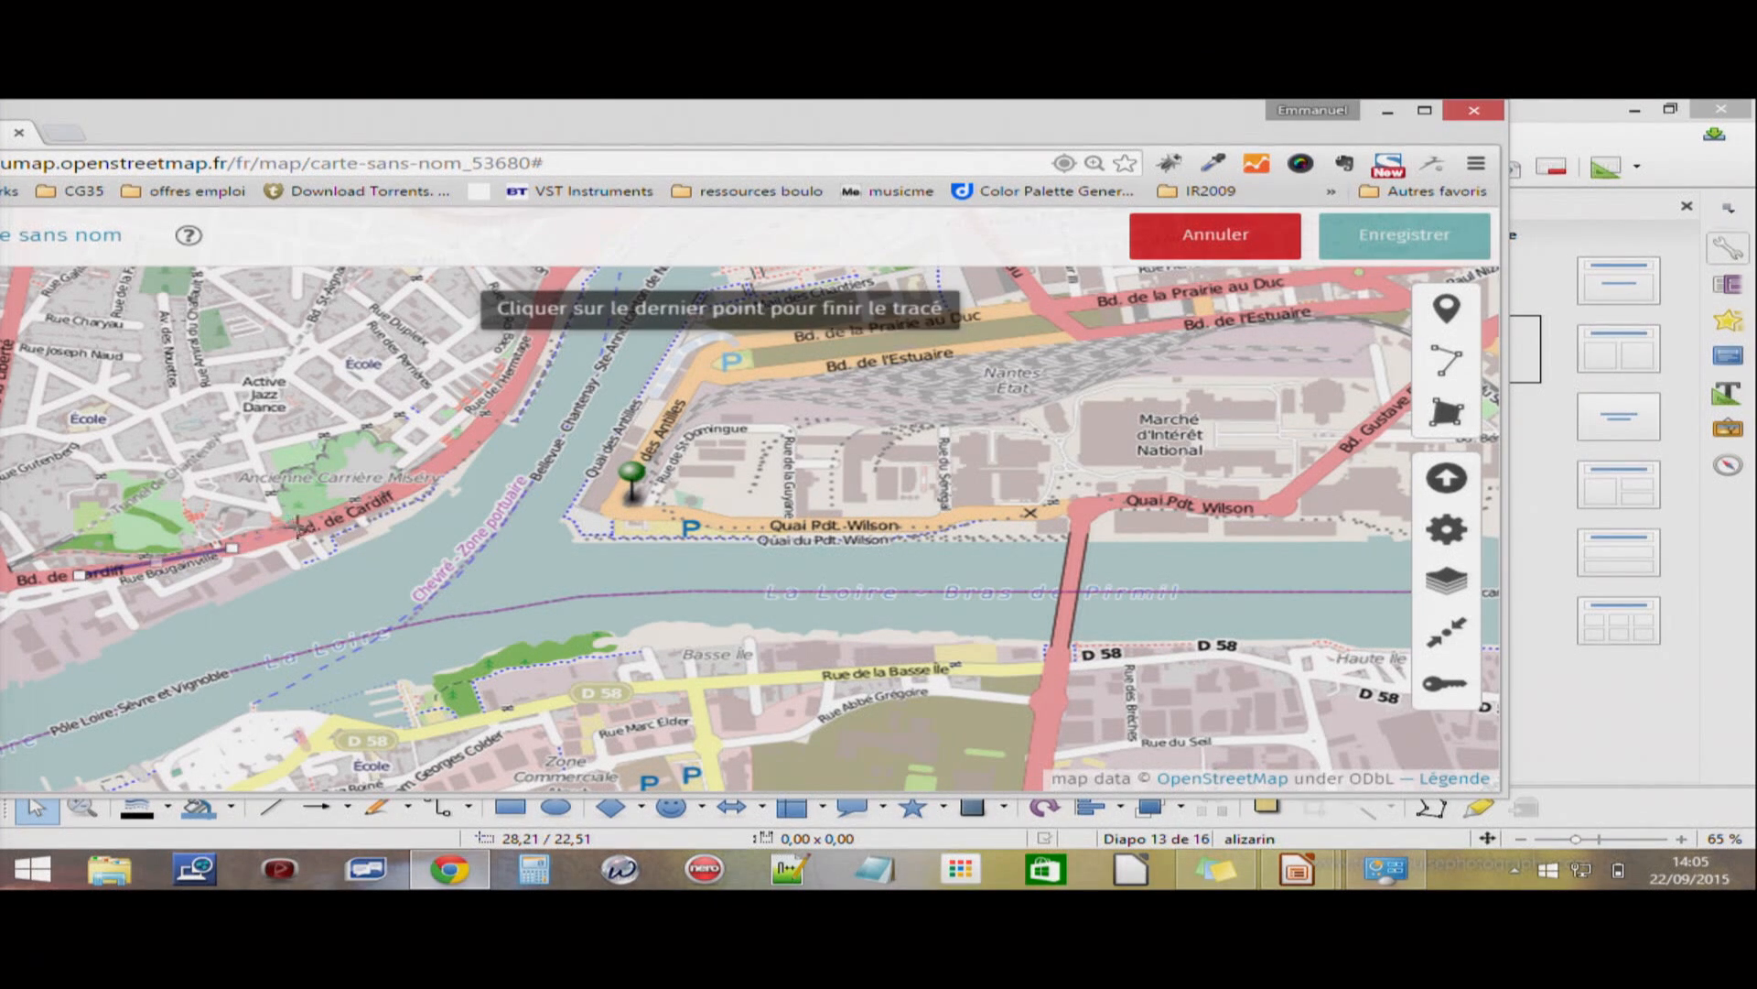
click(378, 501)
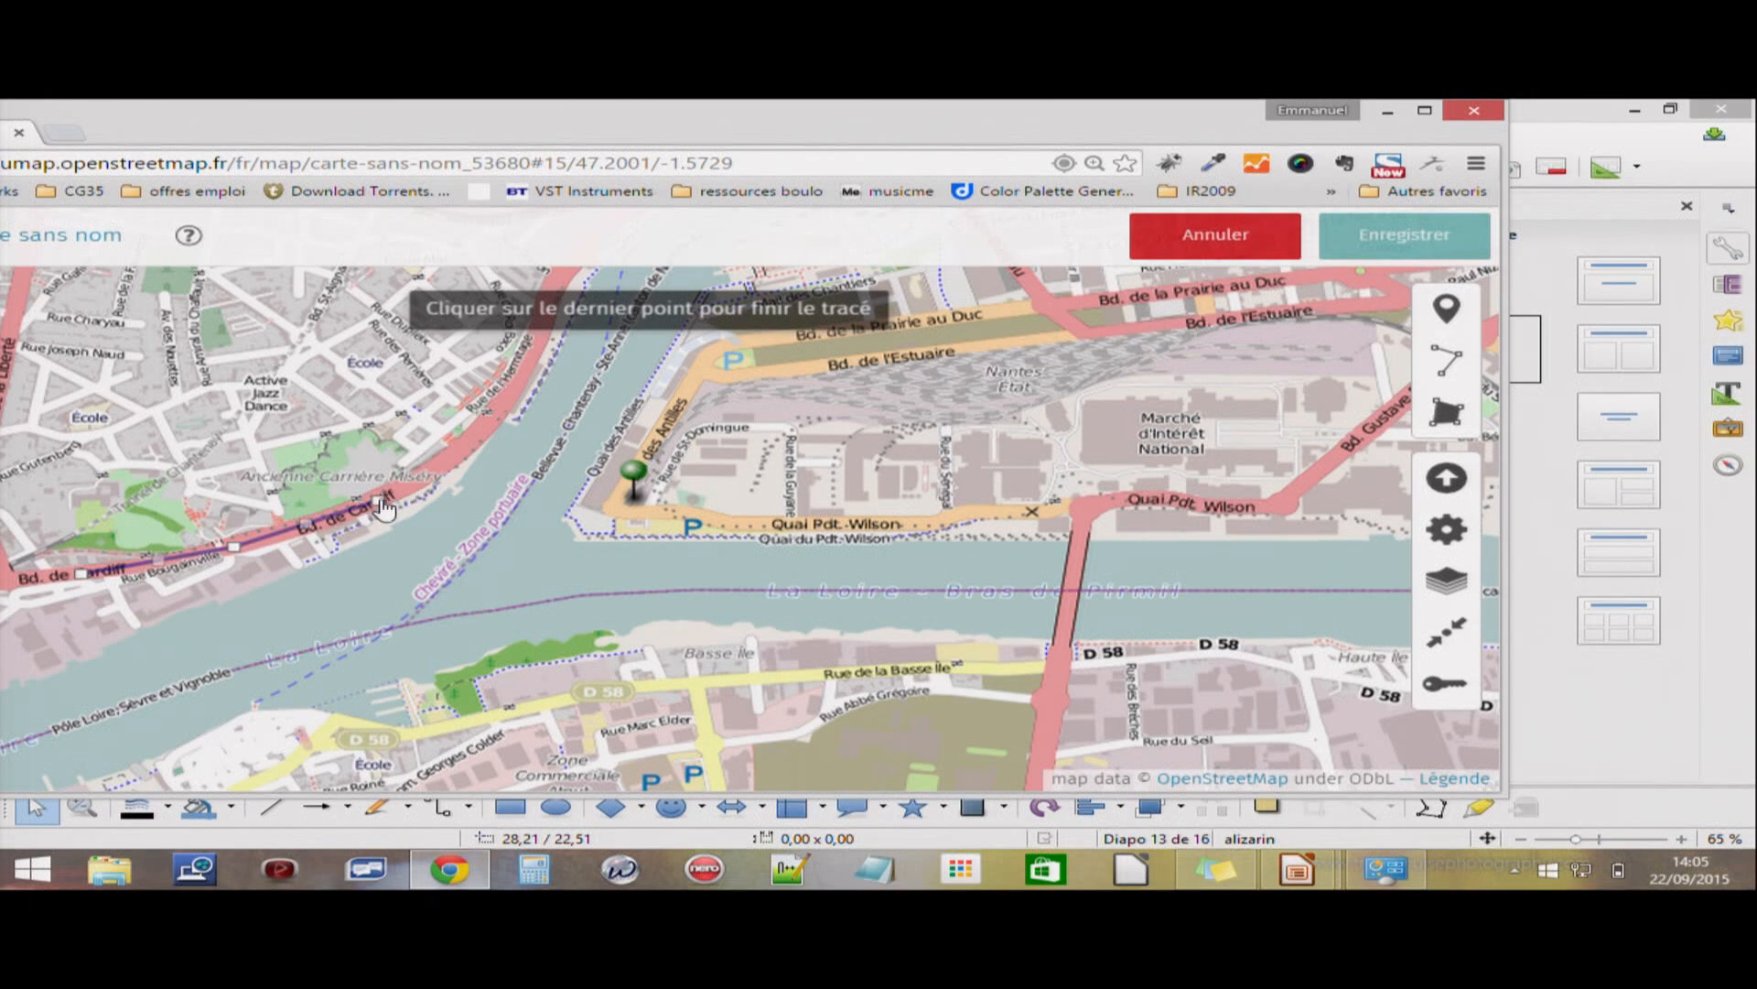
click(466, 448)
click(506, 392)
click(528, 361)
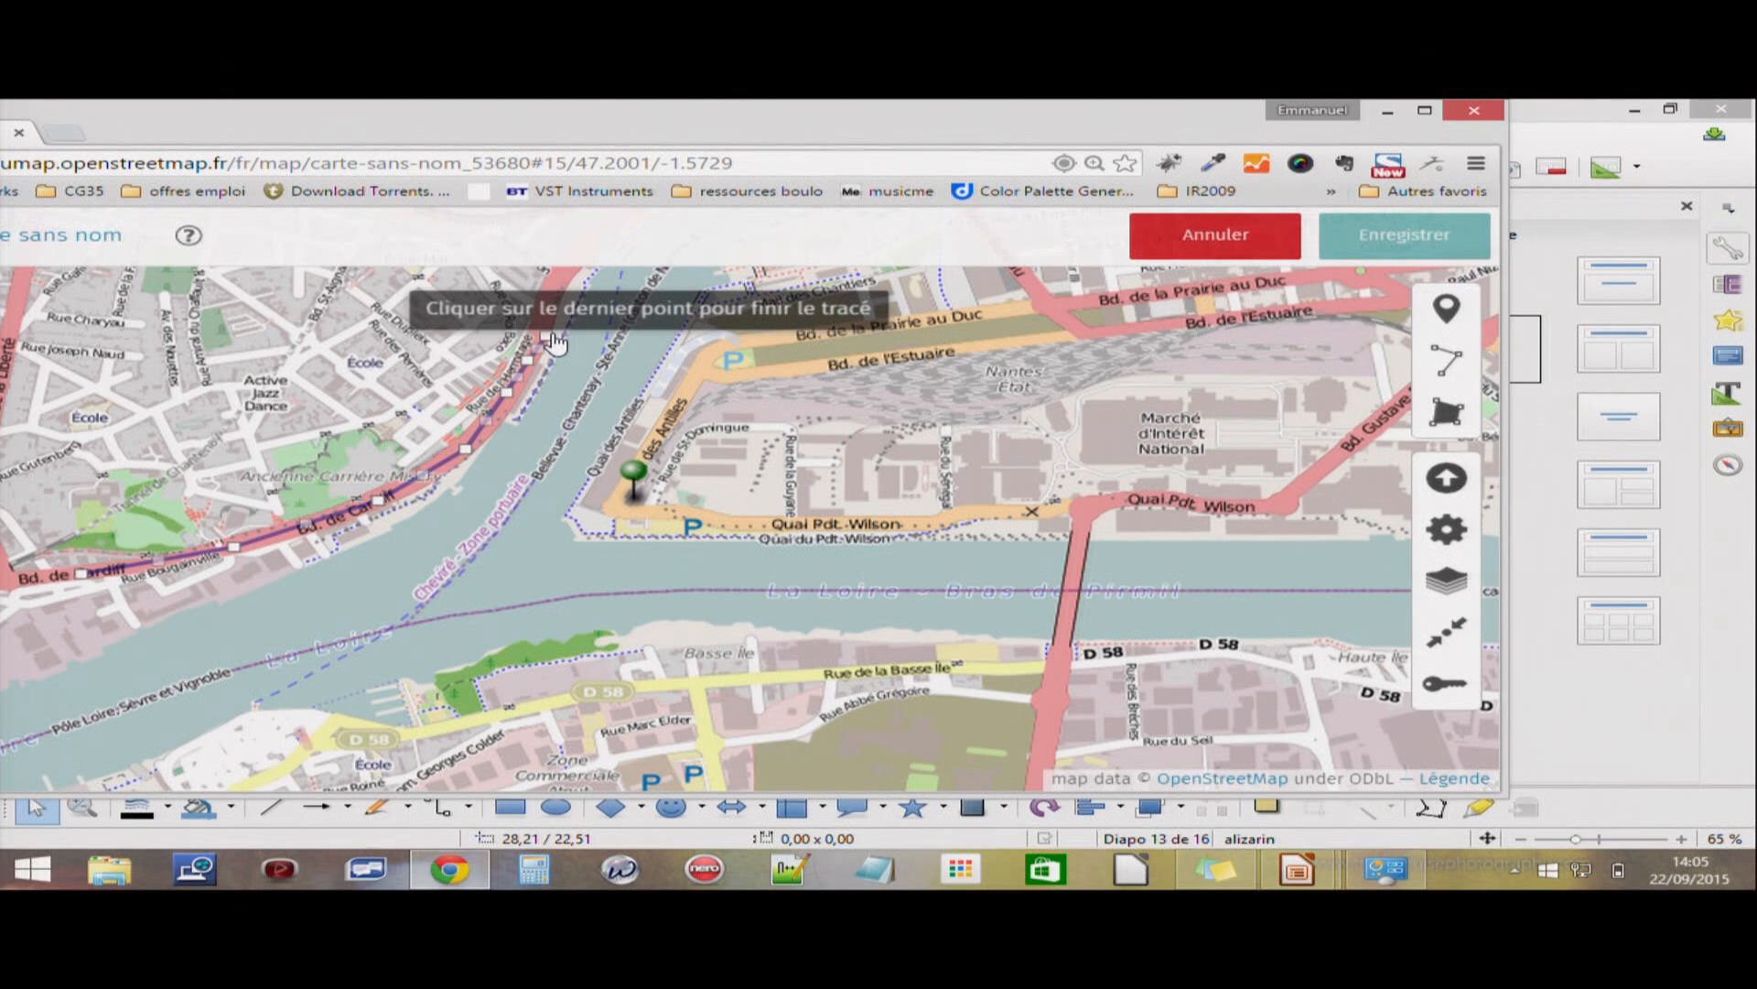
click(552, 339)
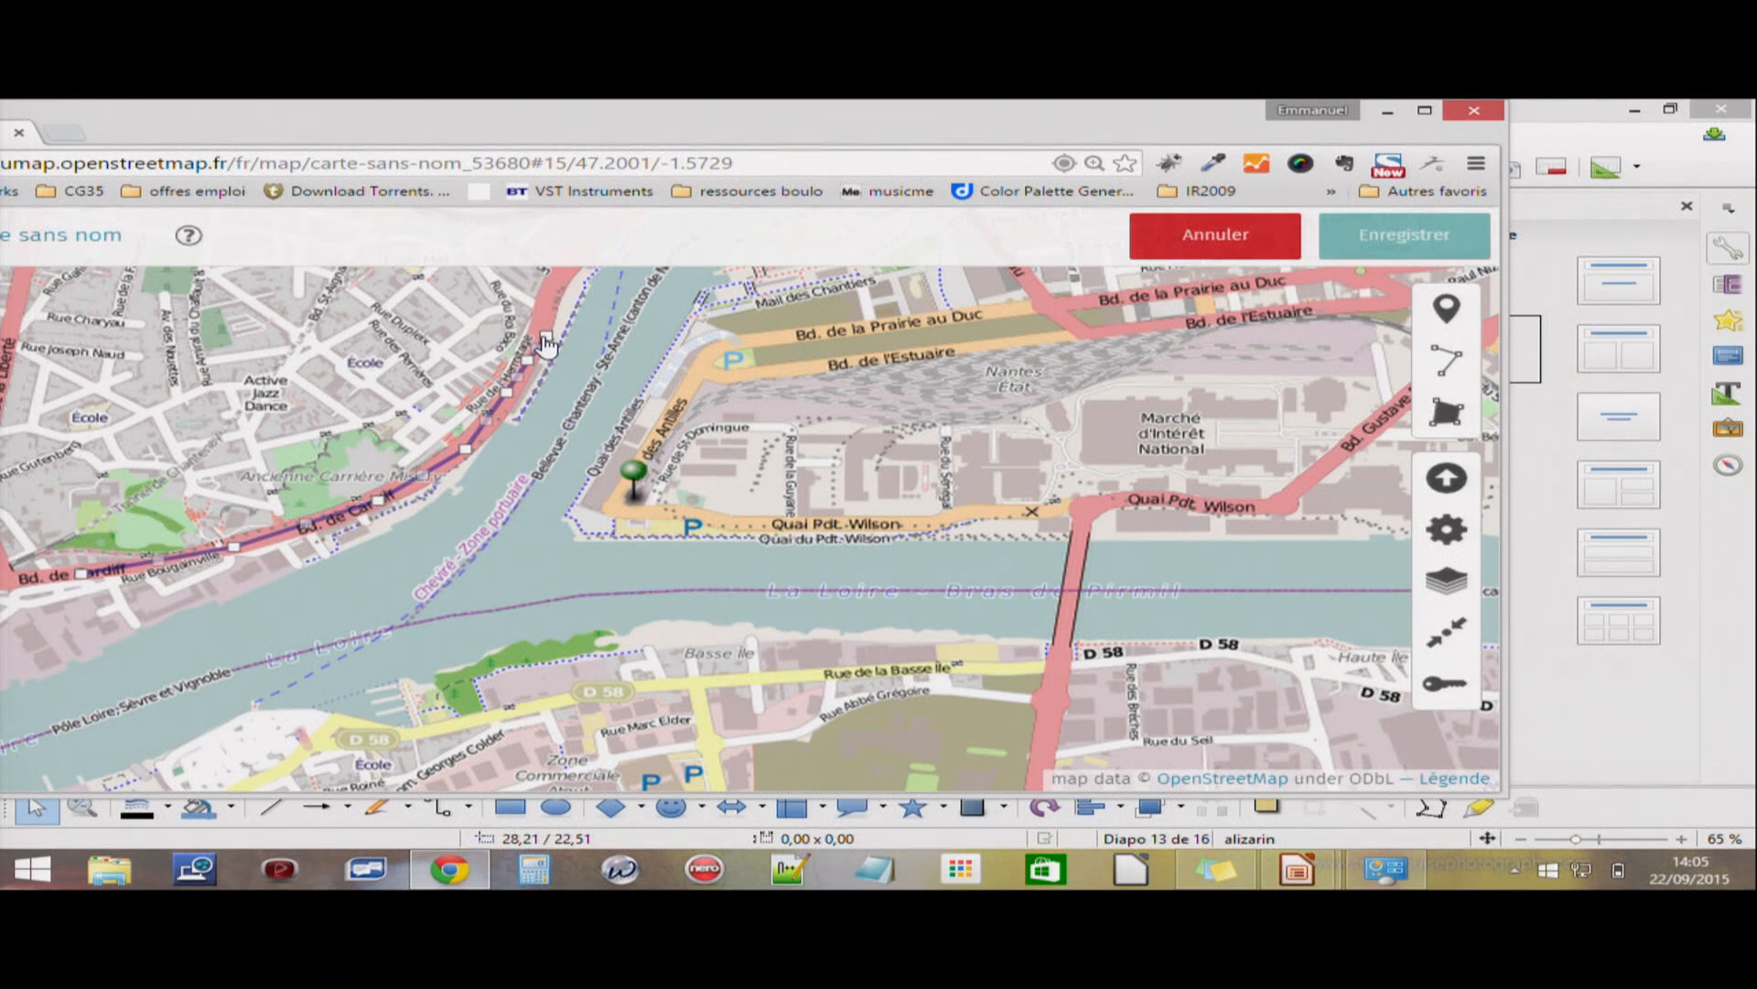
click(544, 344)
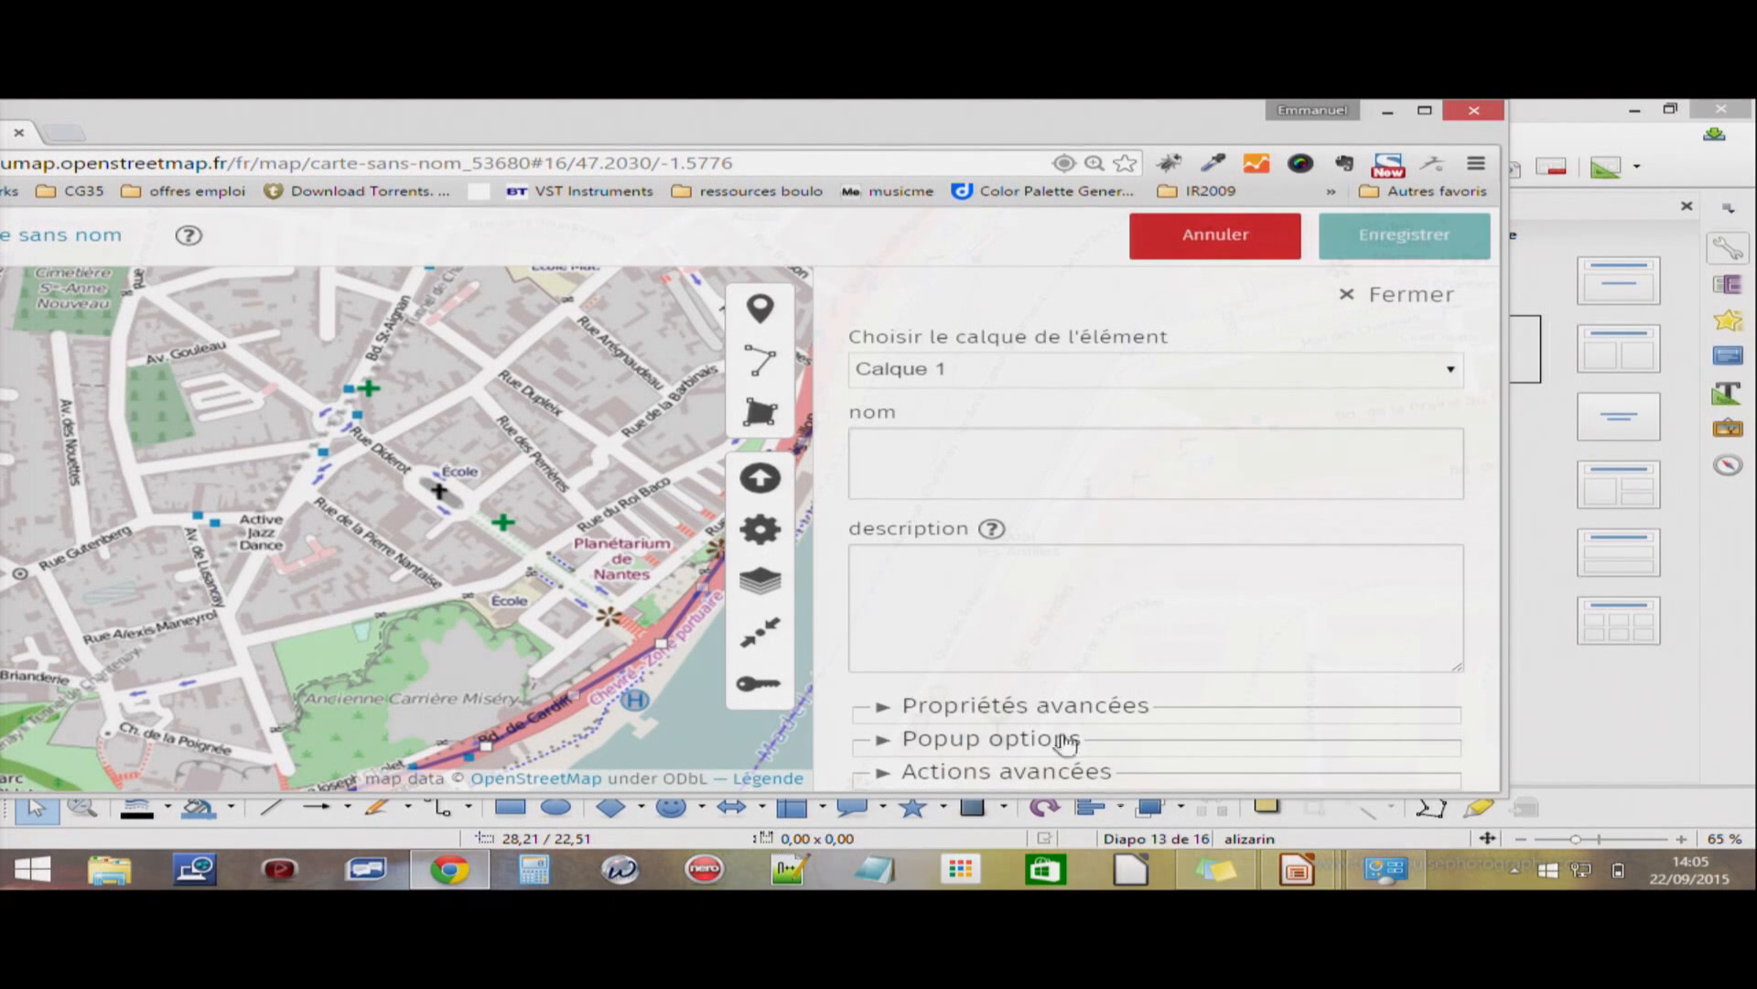
- Set the line's colour to DeepSkyBlue and its thickness to 9 pixels in its advanced properties
click(881, 705)
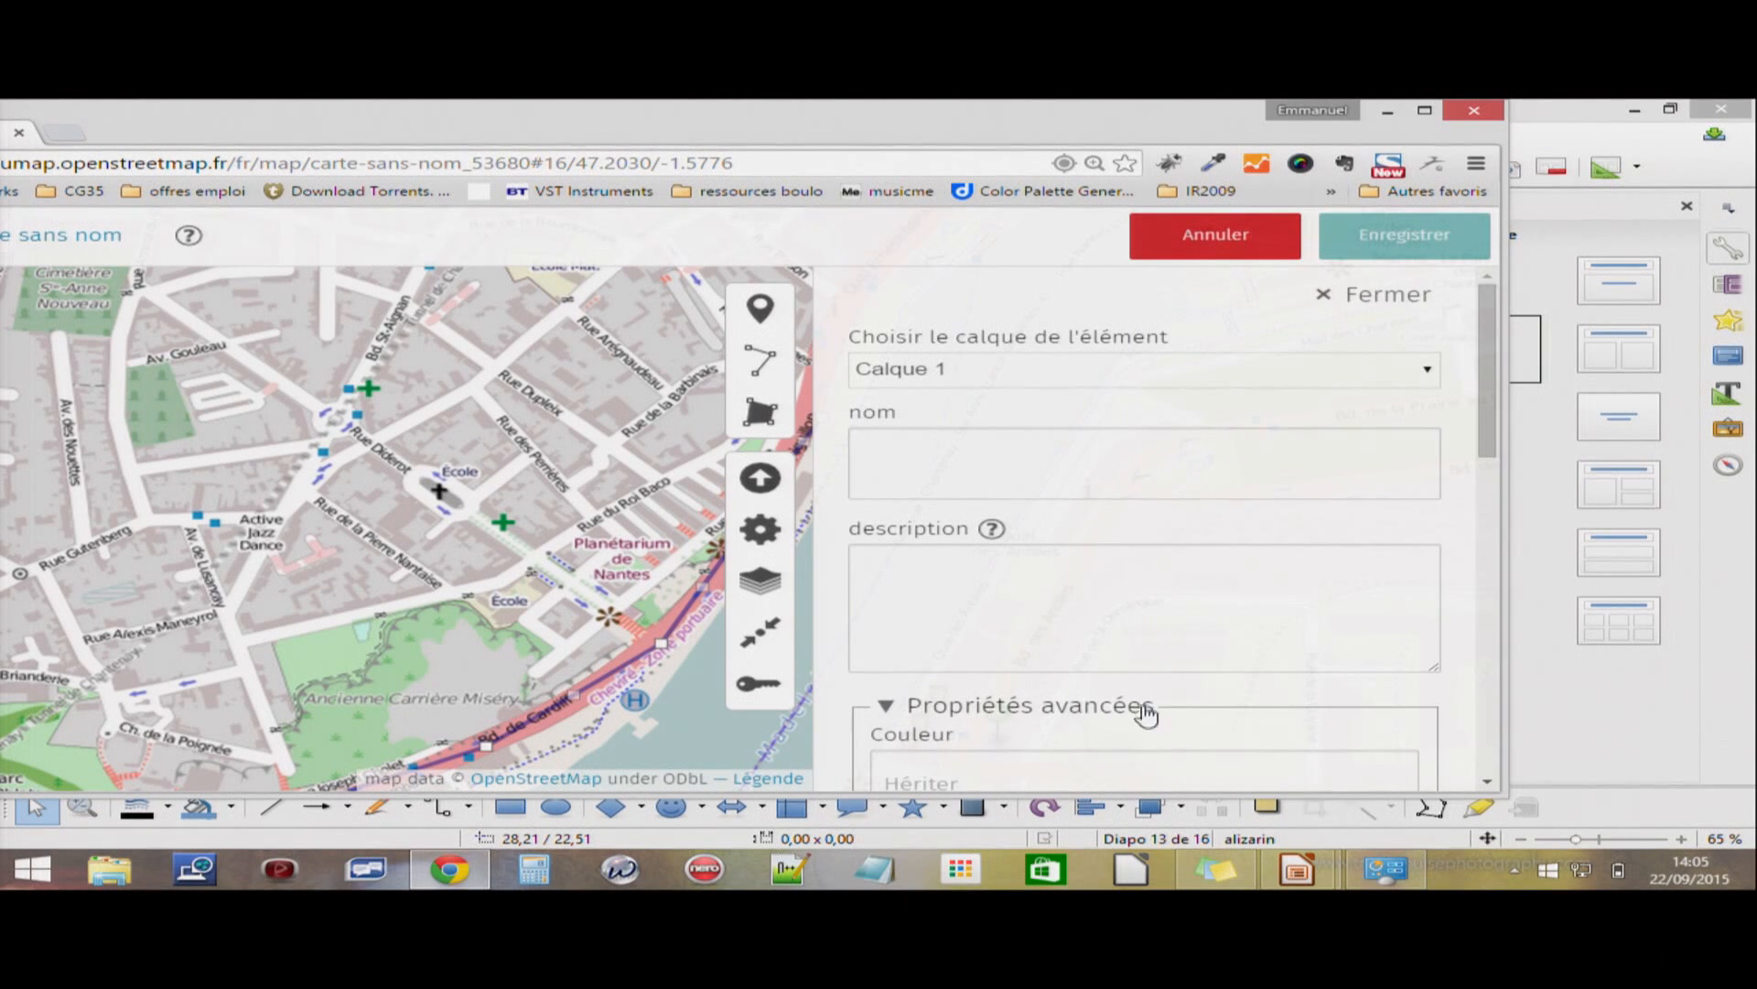
scroll(1146, 714, down, 1)
click(1002, 681)
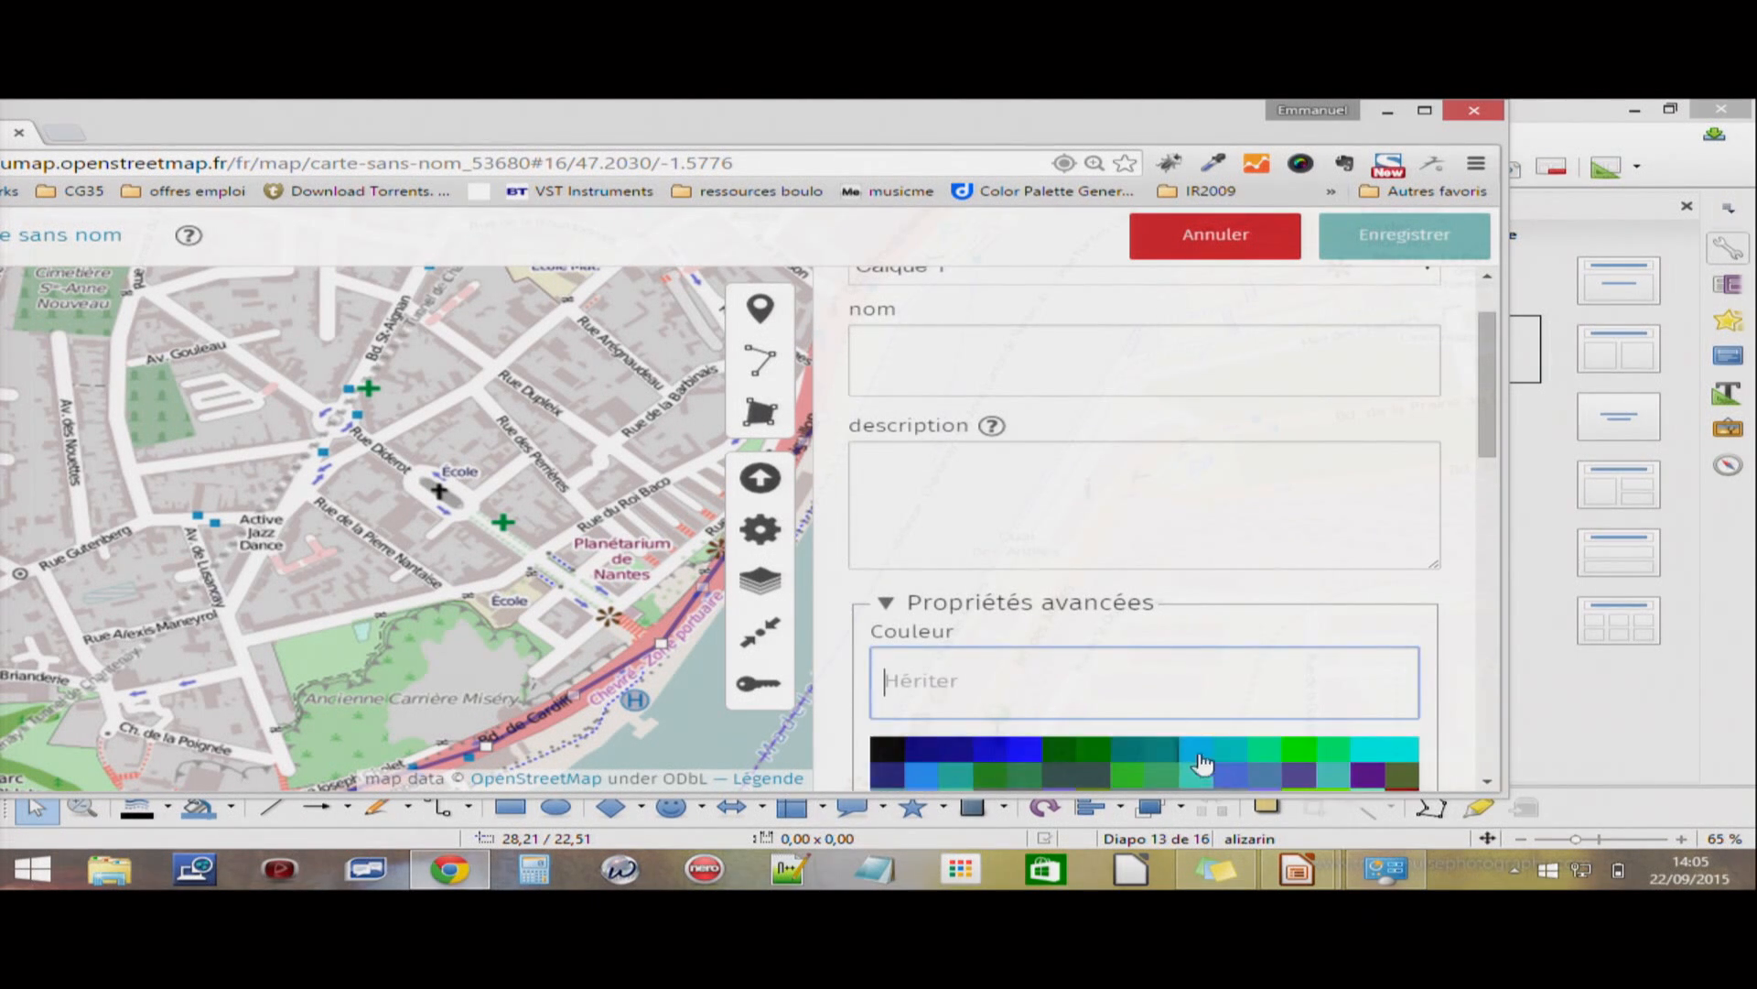
click(1201, 763)
drag(1488, 458, 1495, 549)
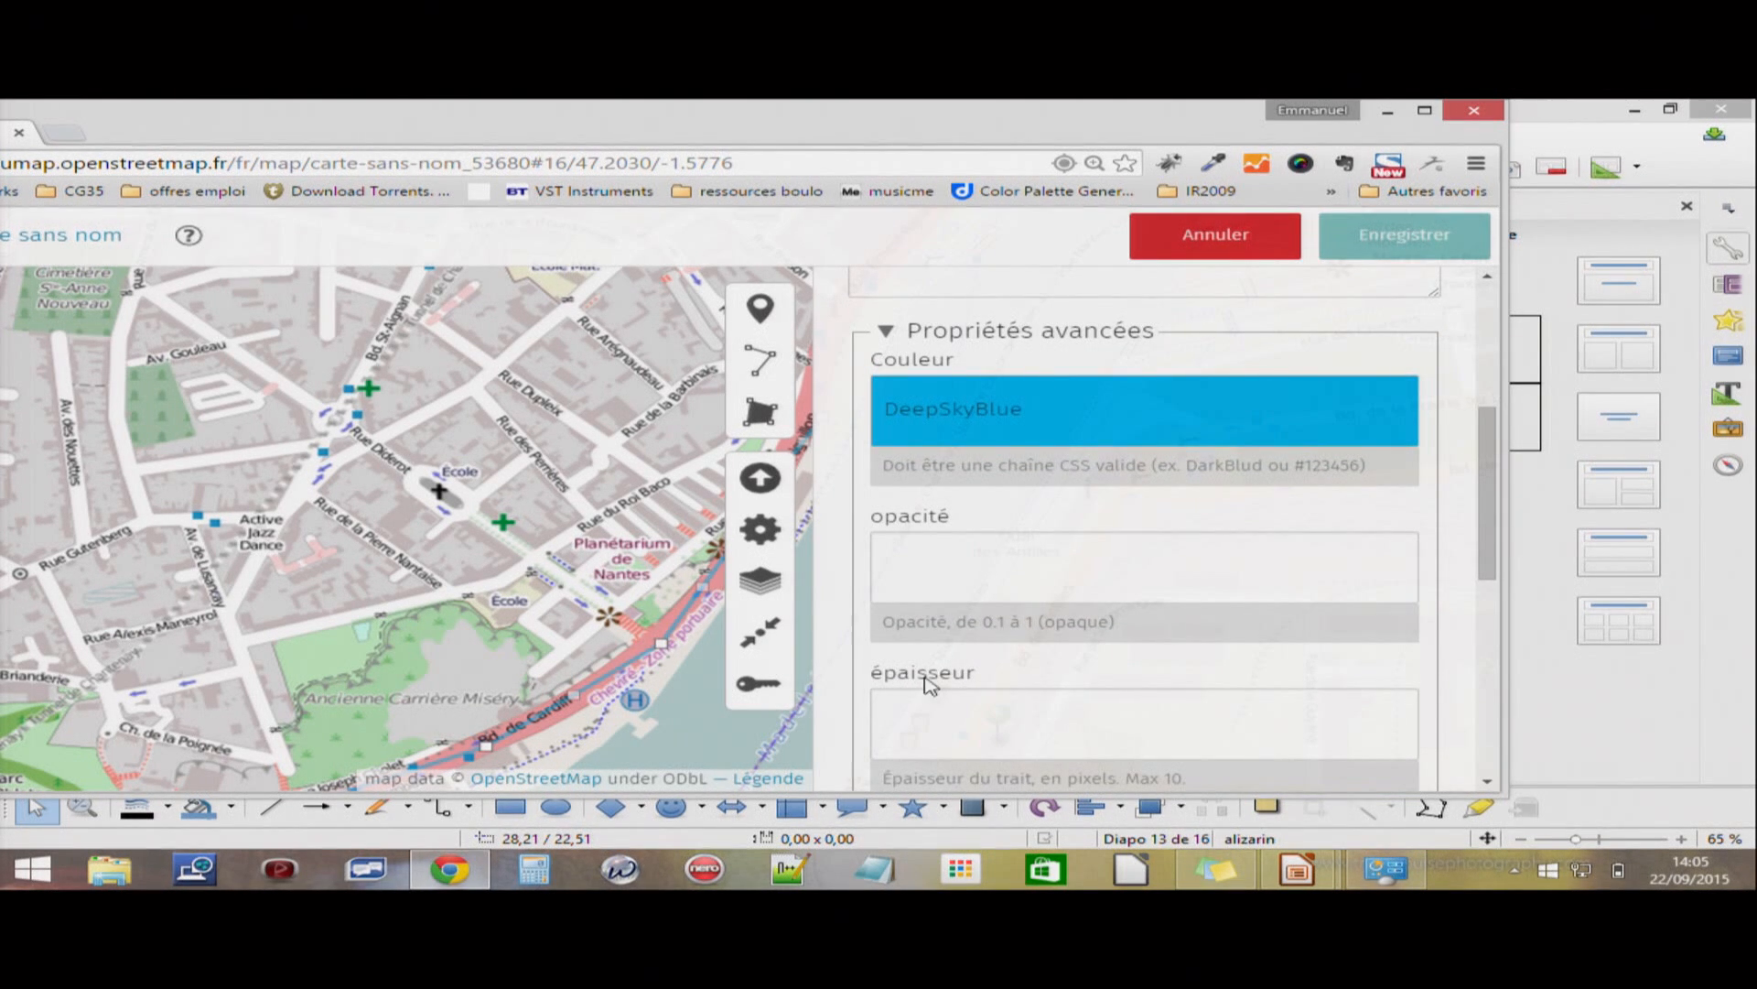
click(964, 725)
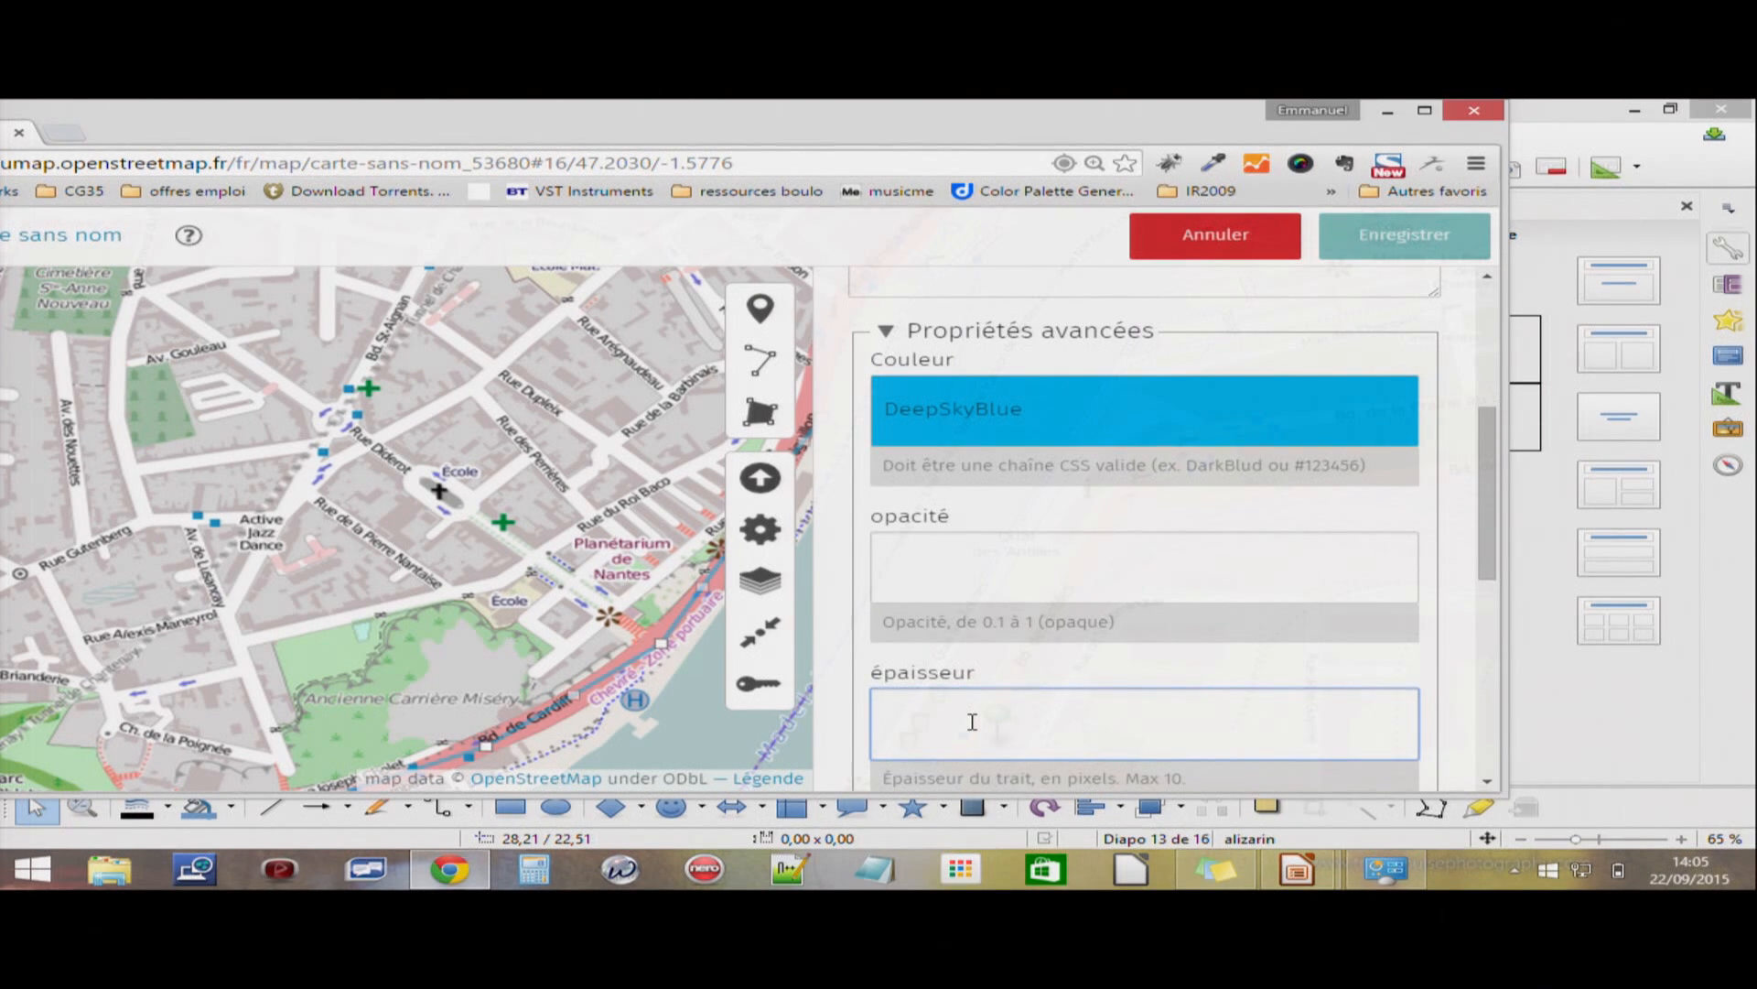
text(9)
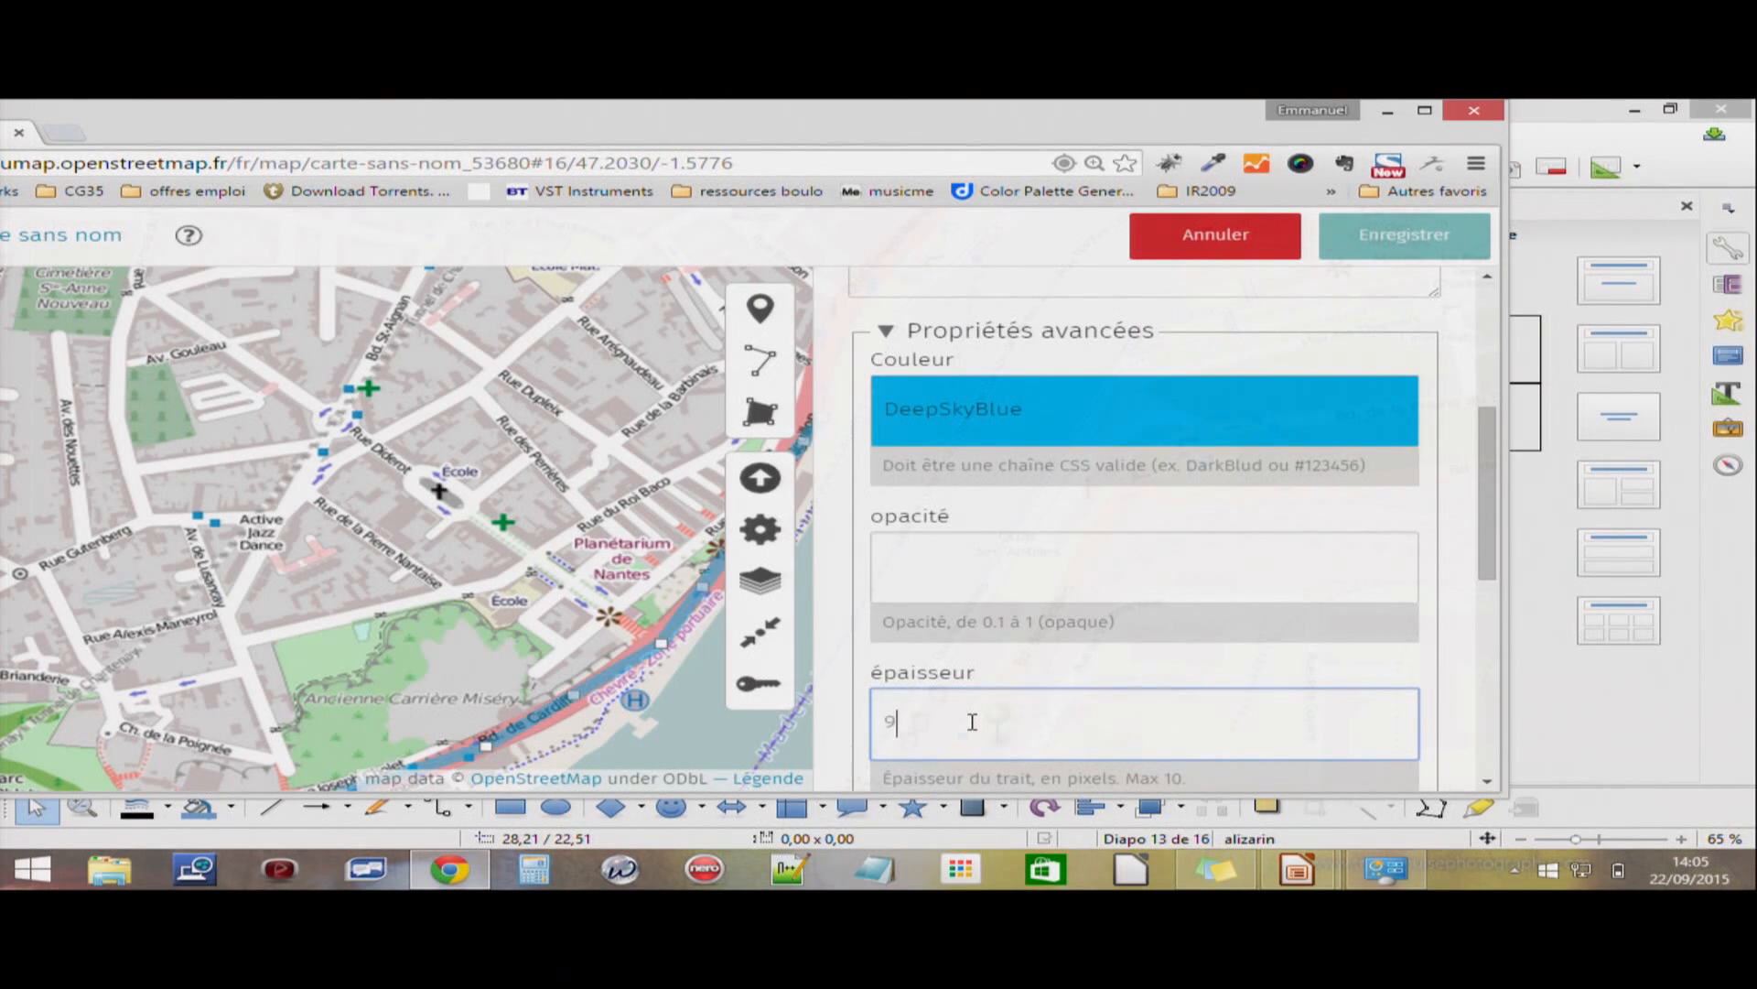
key(Return)
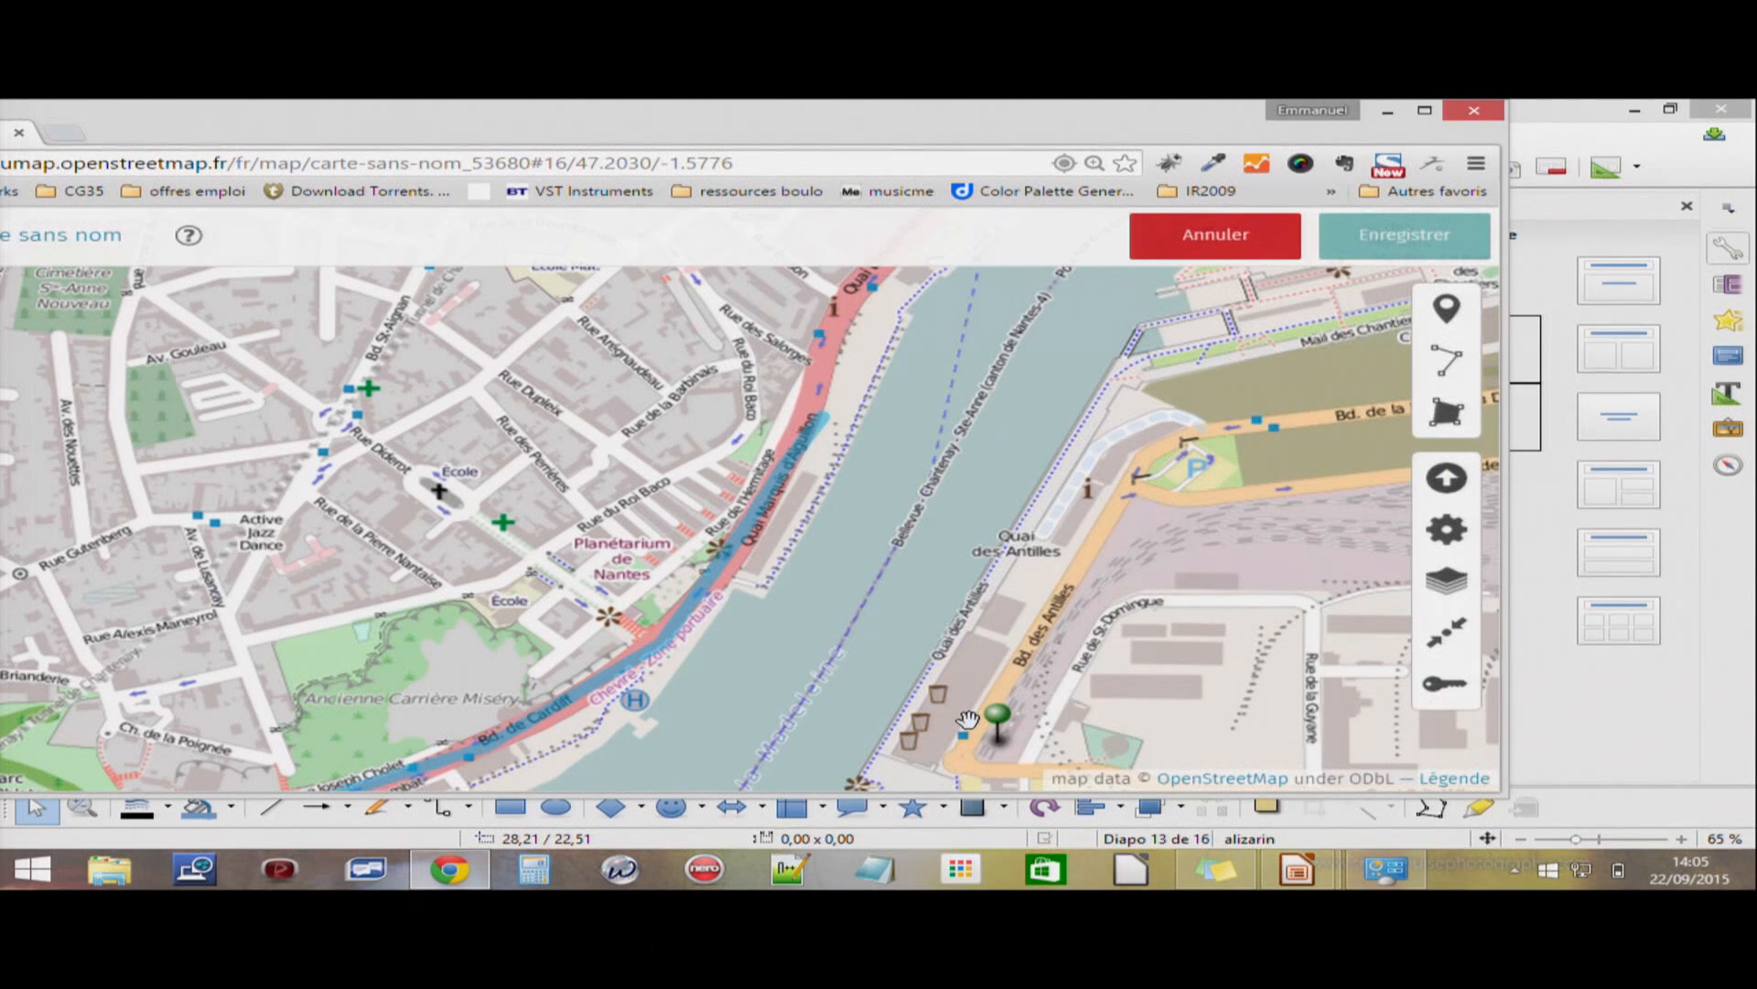
- Draw a narrow polygon from just east of Avenue Gouleau down to Active Jazz Dance, and close its form
double_click(741, 551)
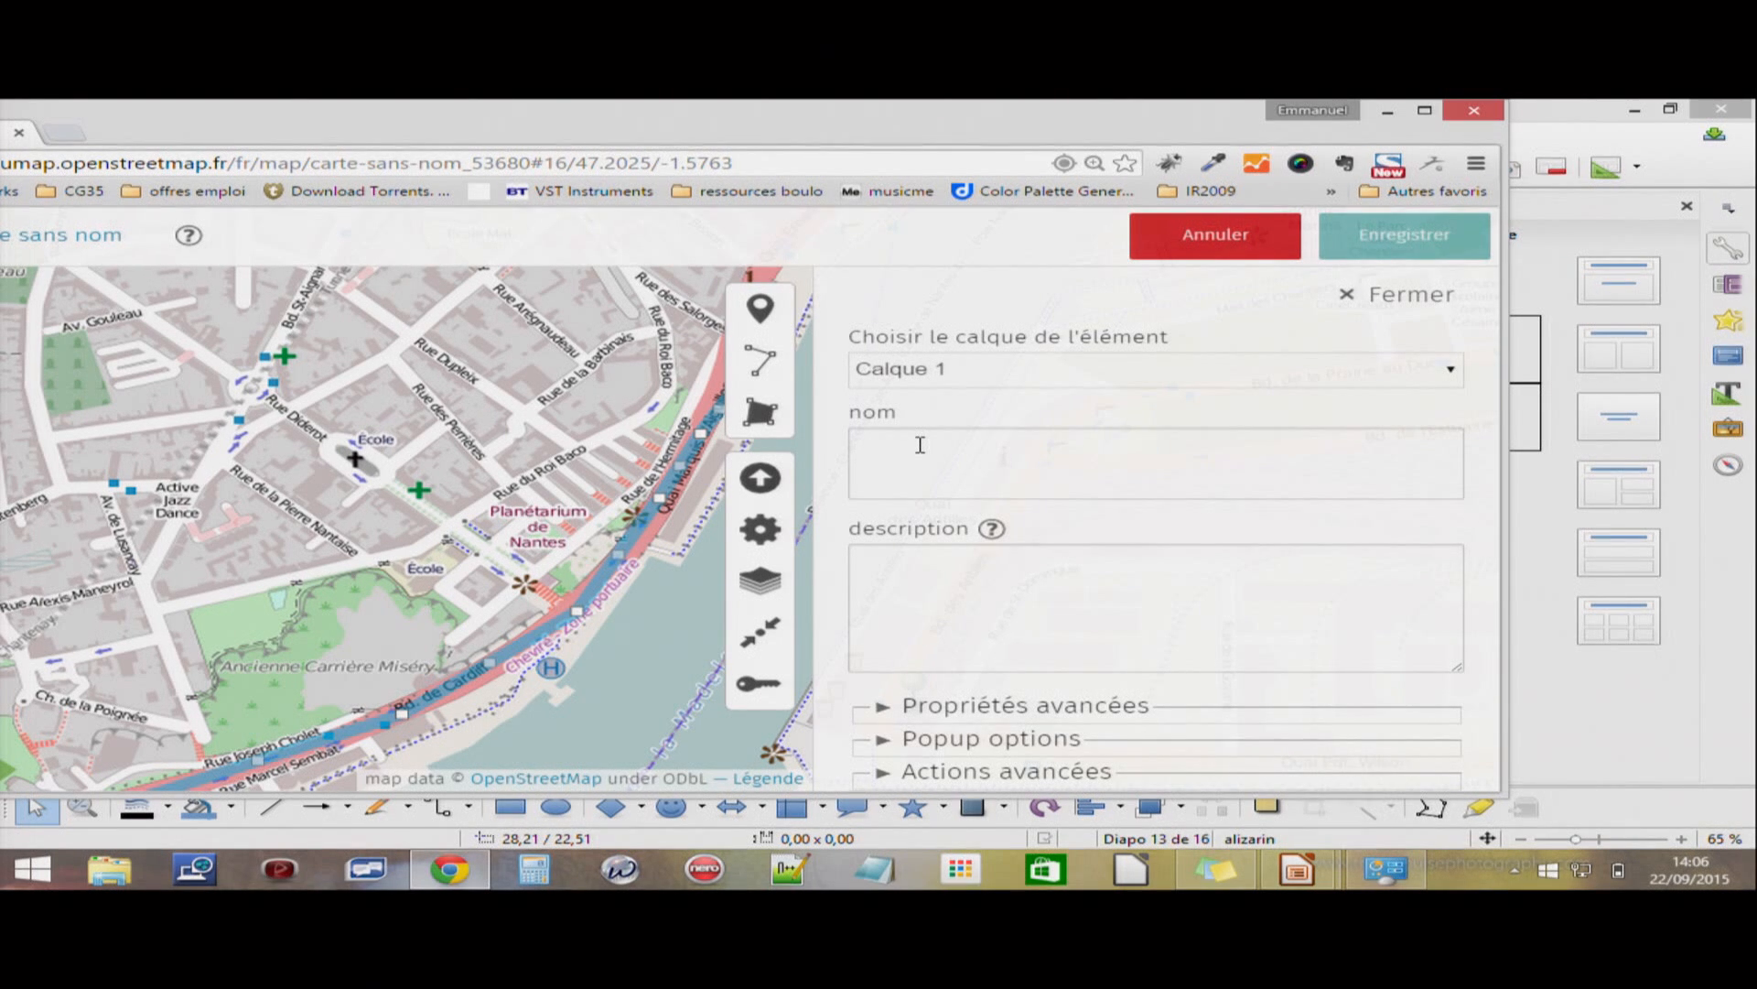
click(756, 412)
click(163, 321)
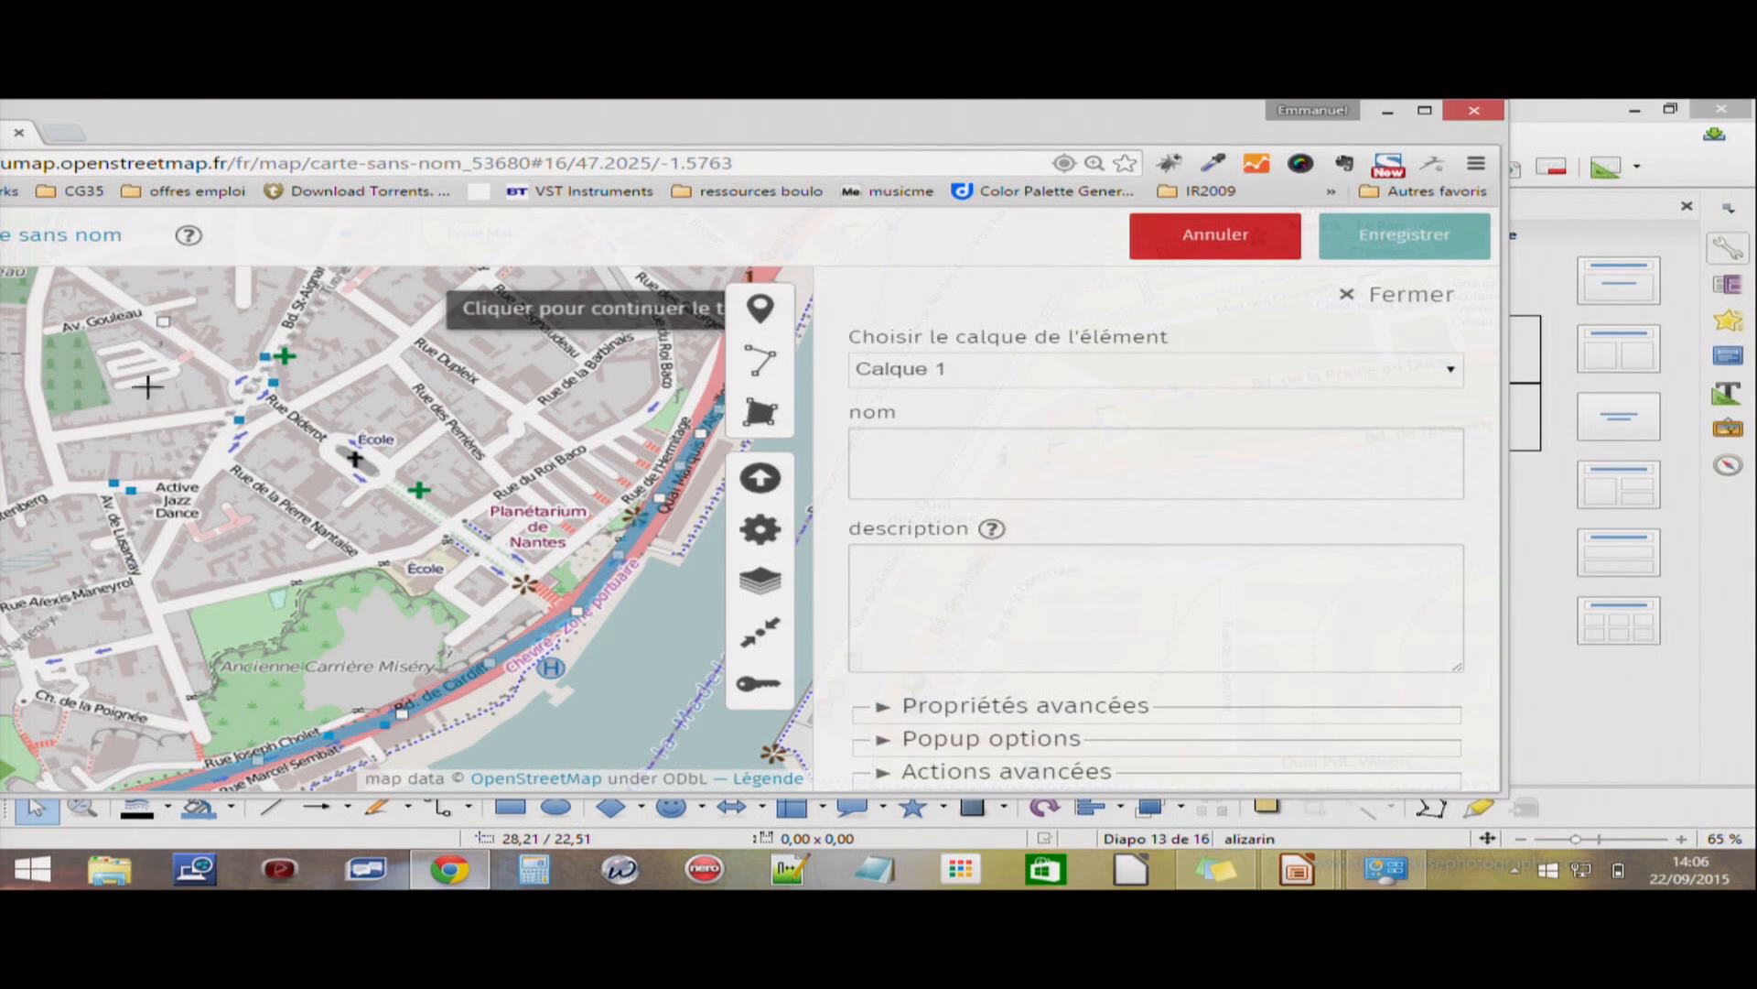
drag(120, 460, 123, 460)
drag(221, 502, 673, 686)
double_click(205, 514)
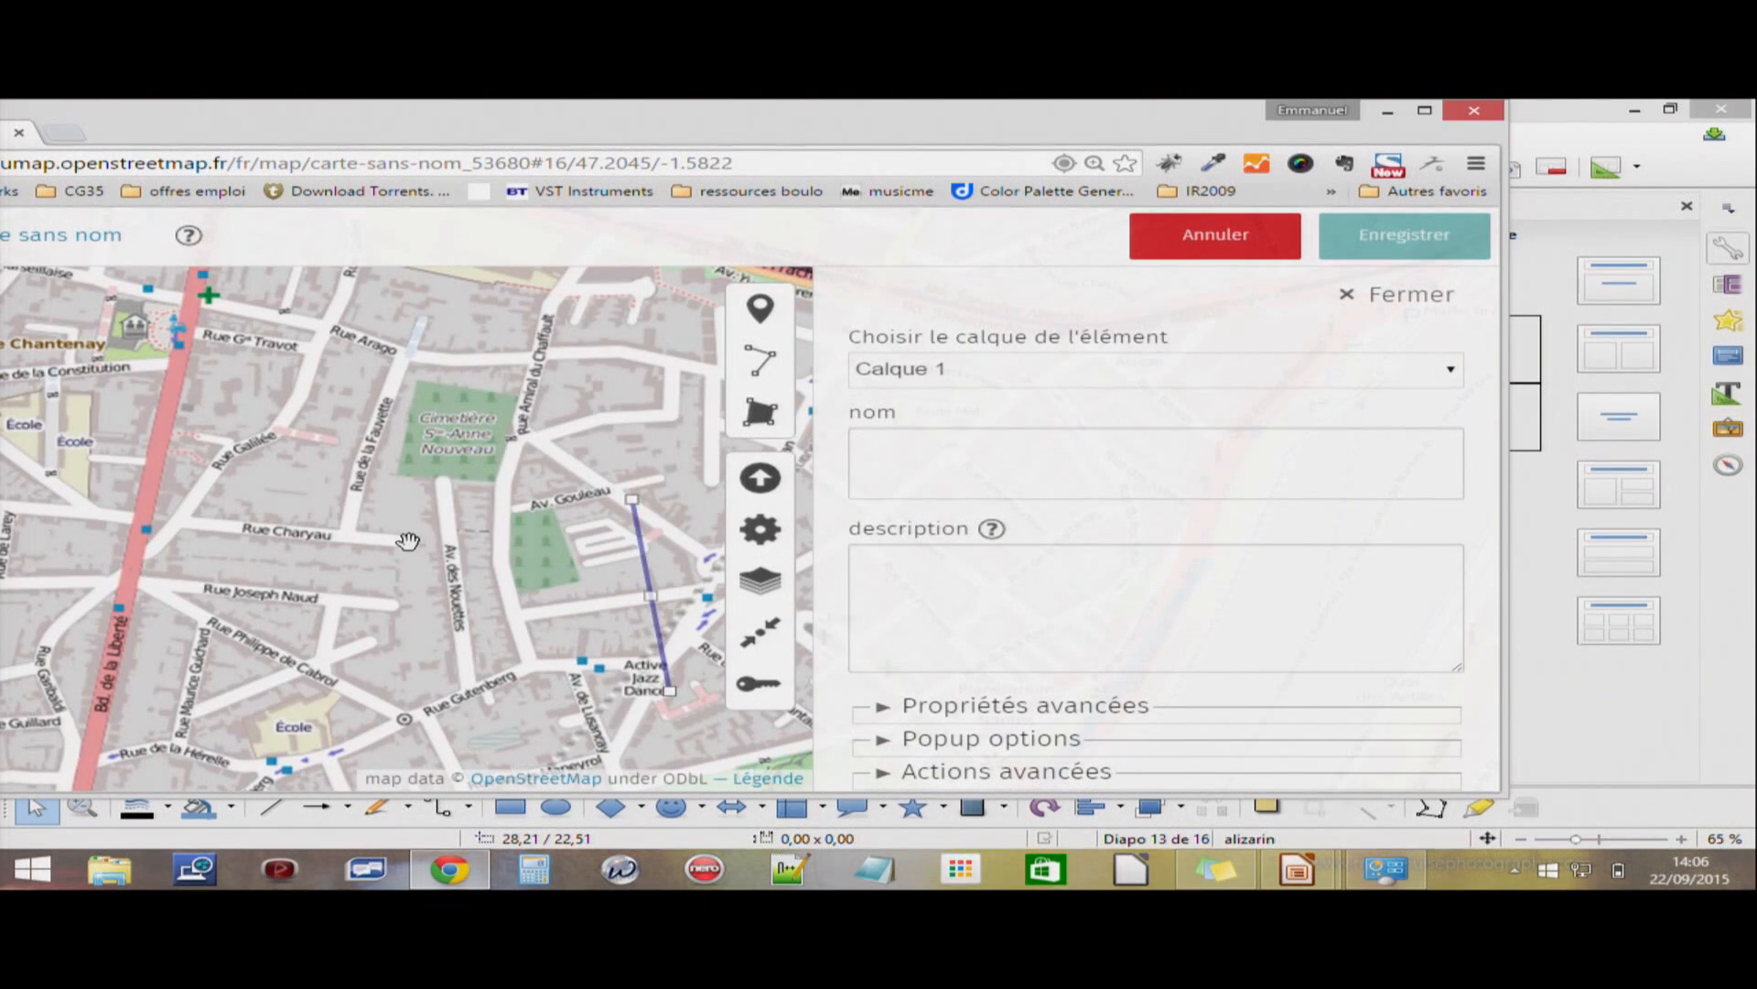
click(1400, 295)
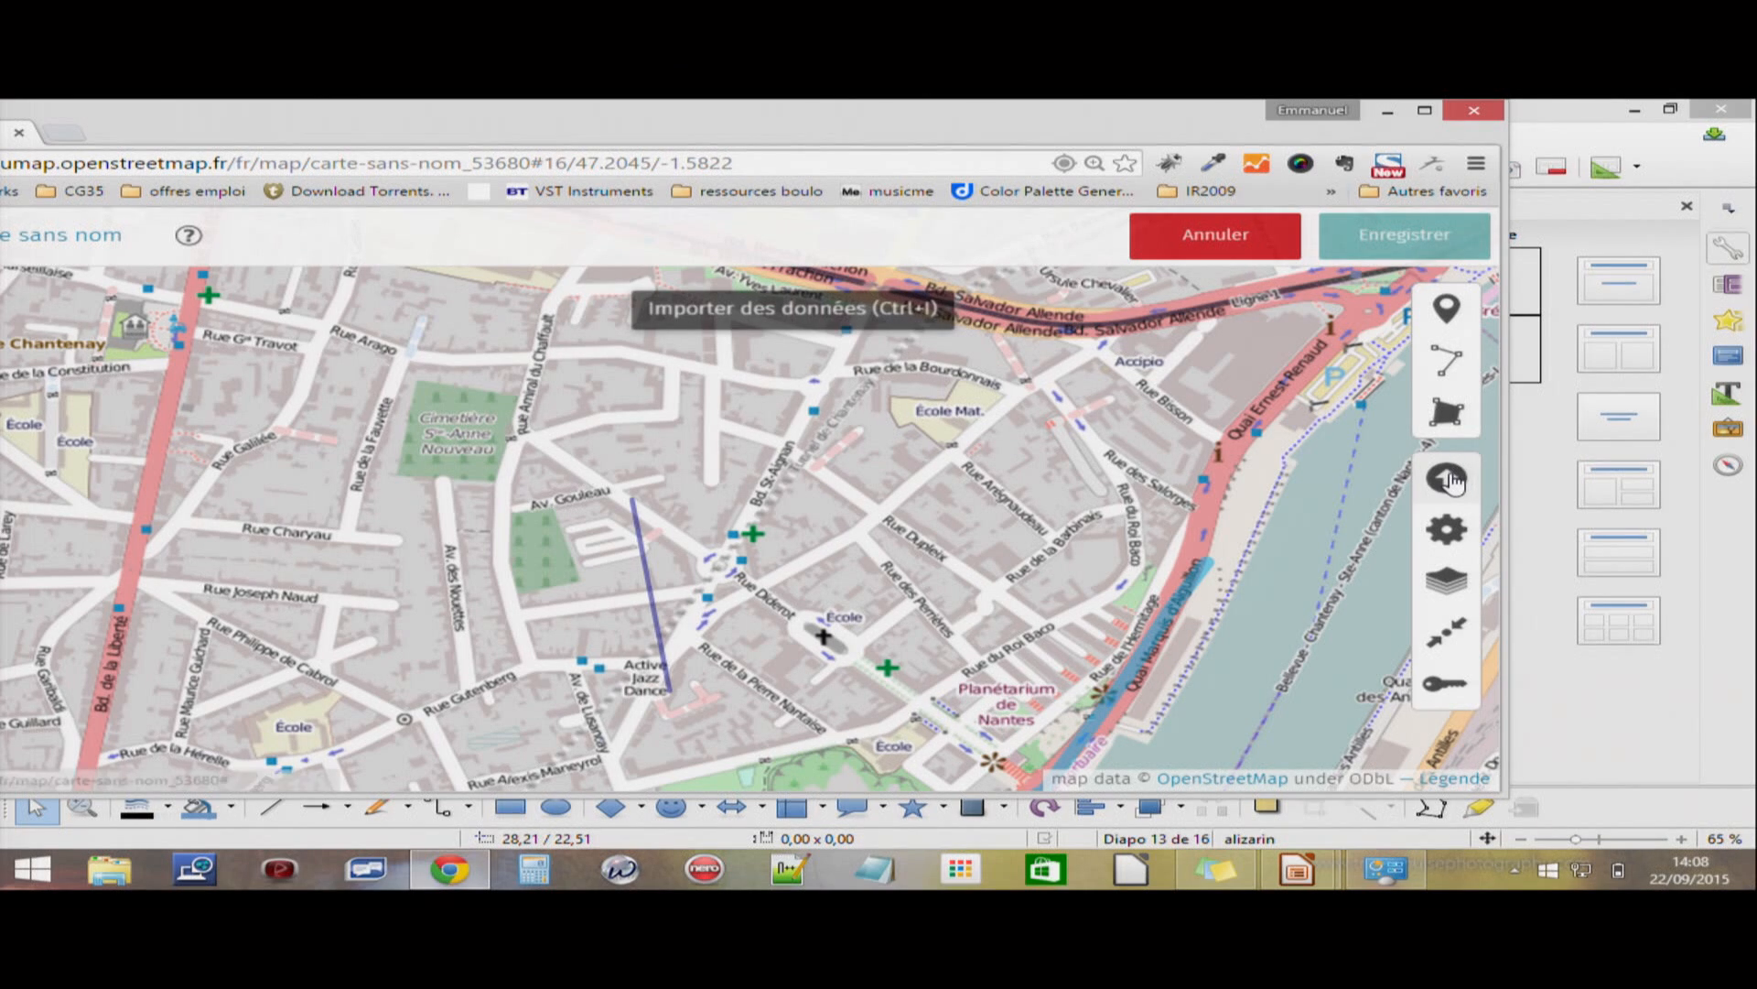
- Open the data import form to examine its file, URL and format options, and close it
drag(1189, 114, 995, 114)
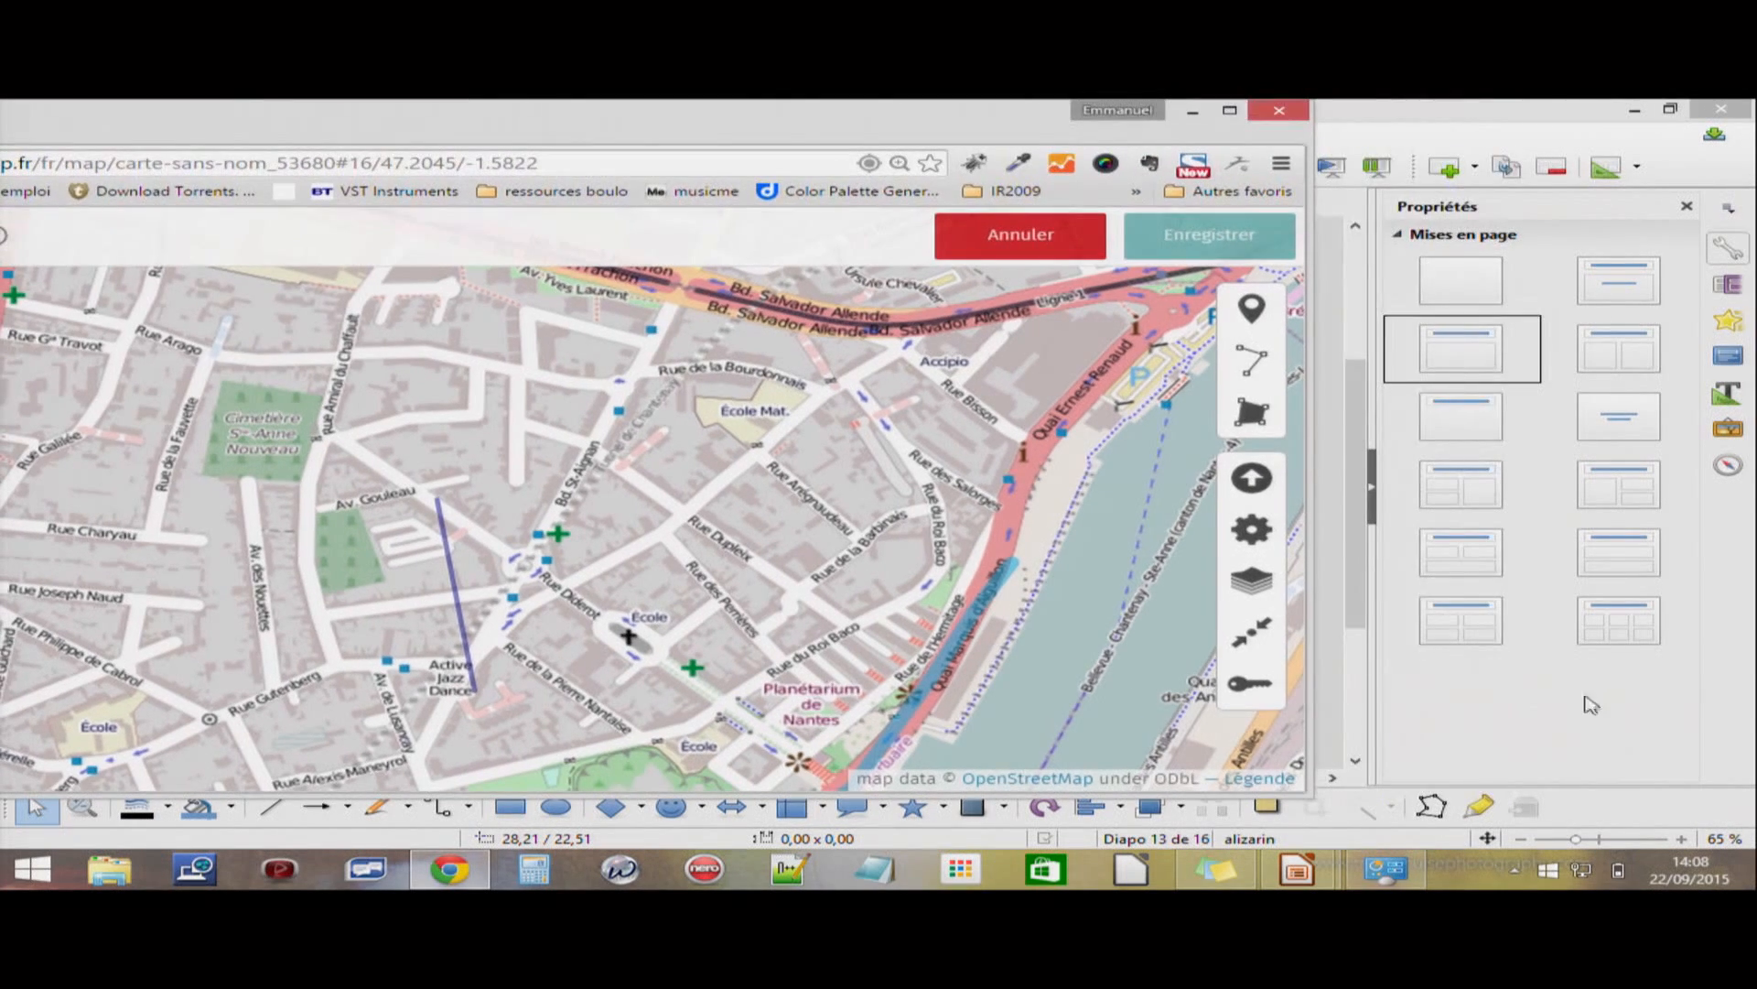
click(1275, 479)
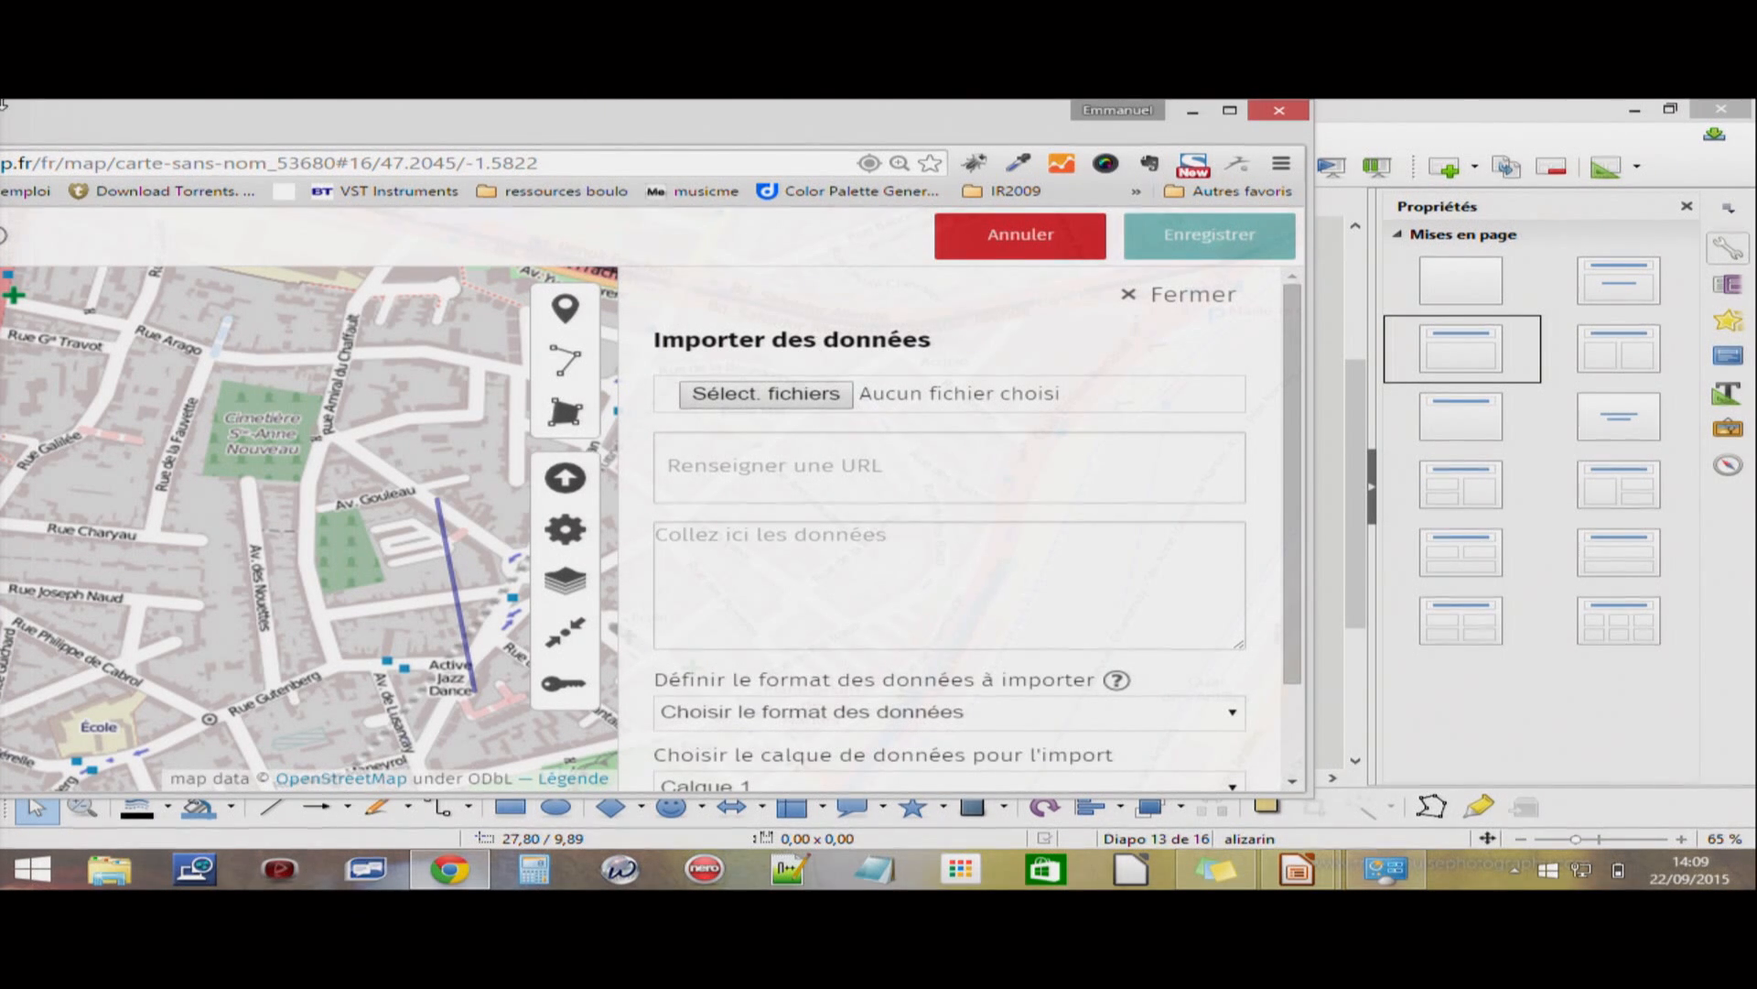
click(1211, 296)
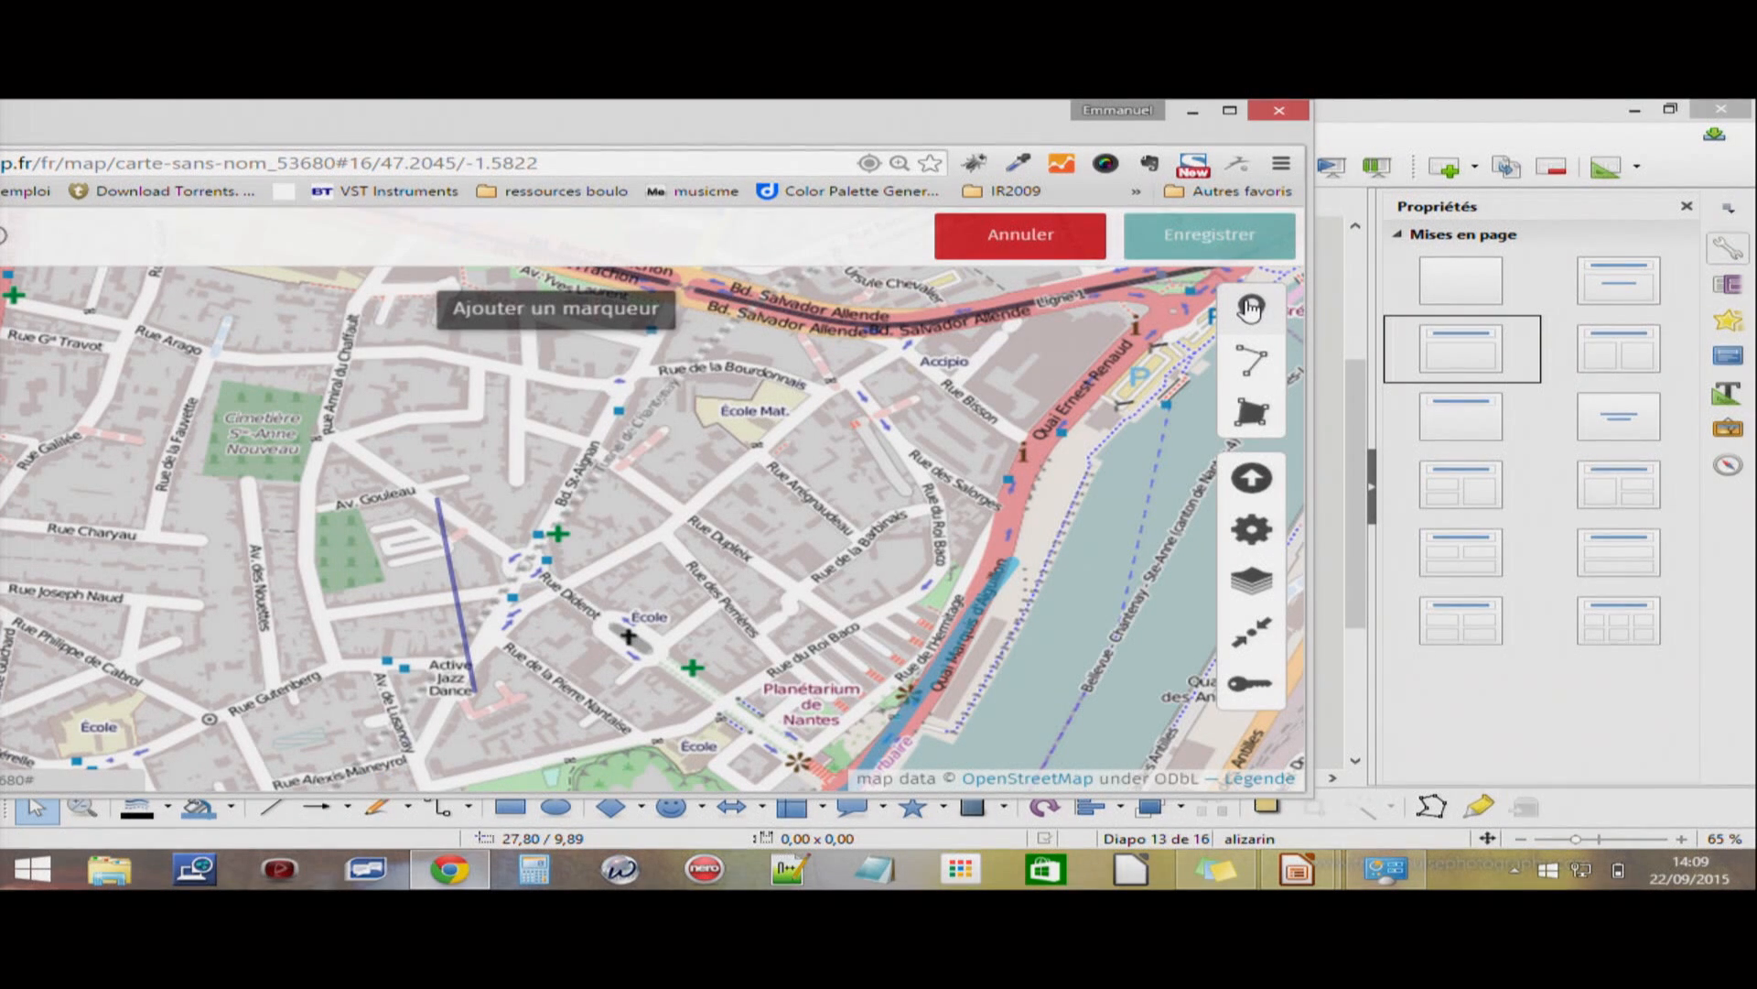